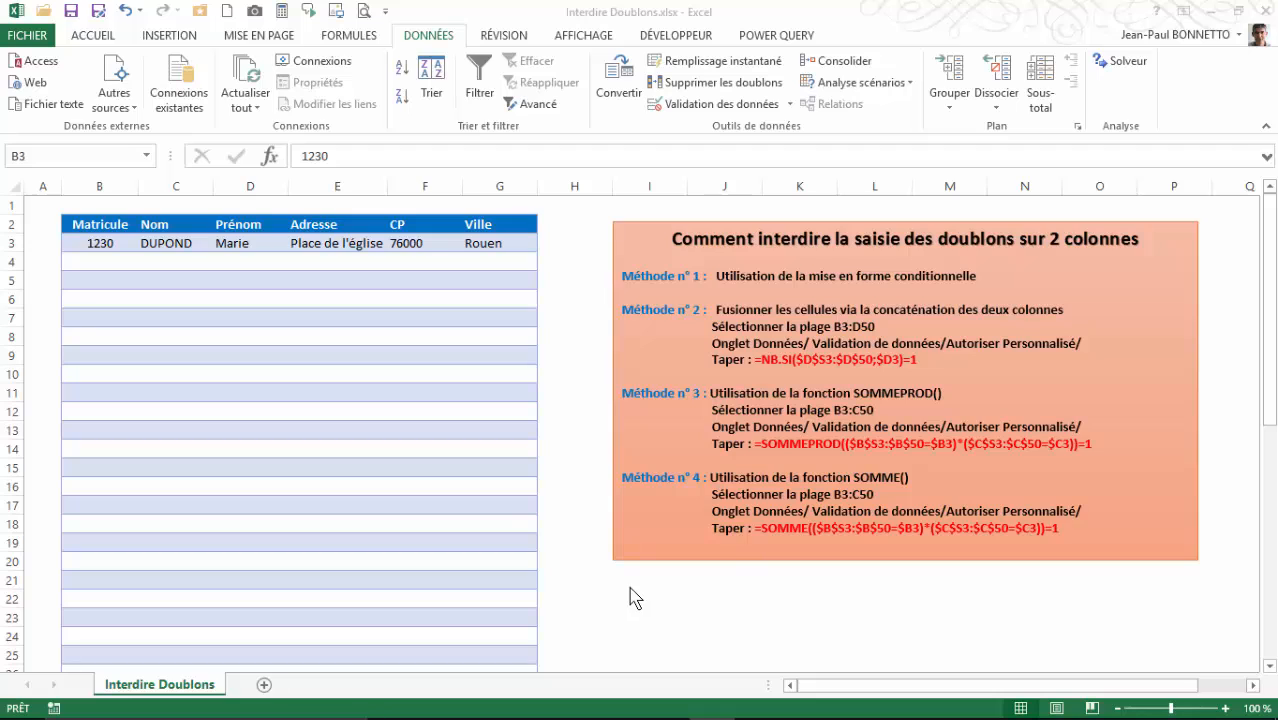
left_click(105, 245)
left_click(166, 246)
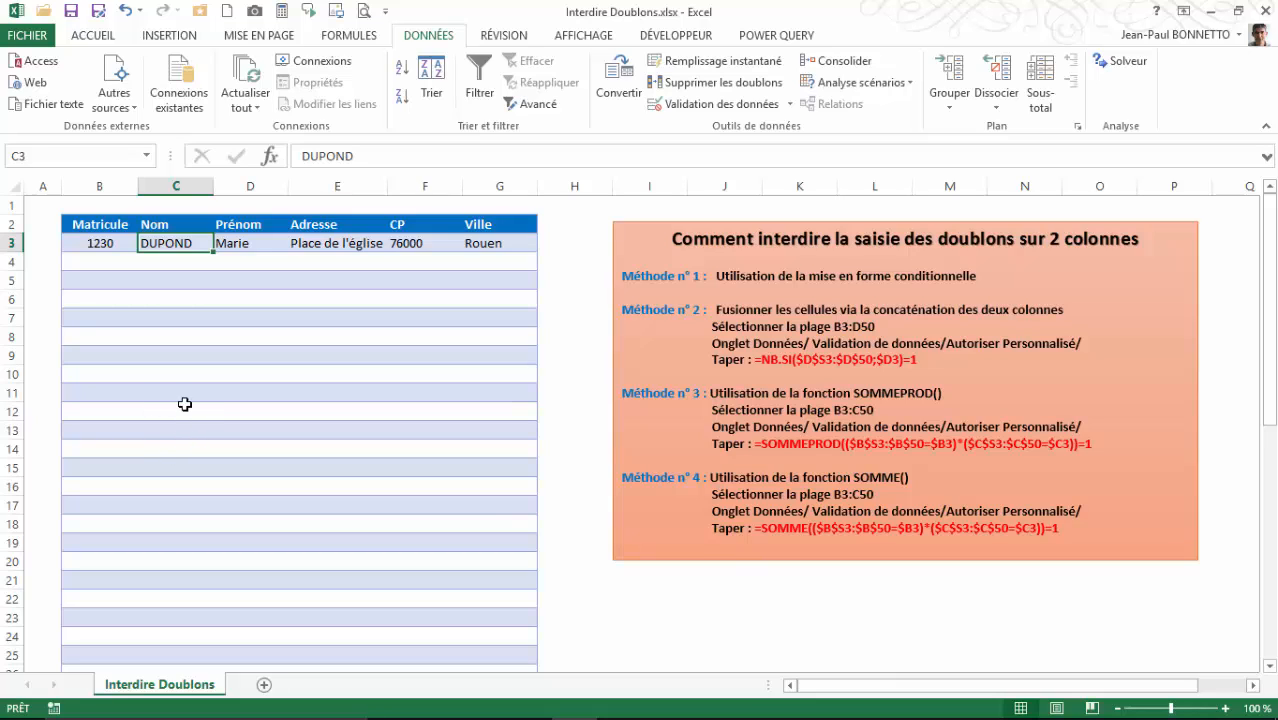
left_click(99, 262)
left_click(114, 298)
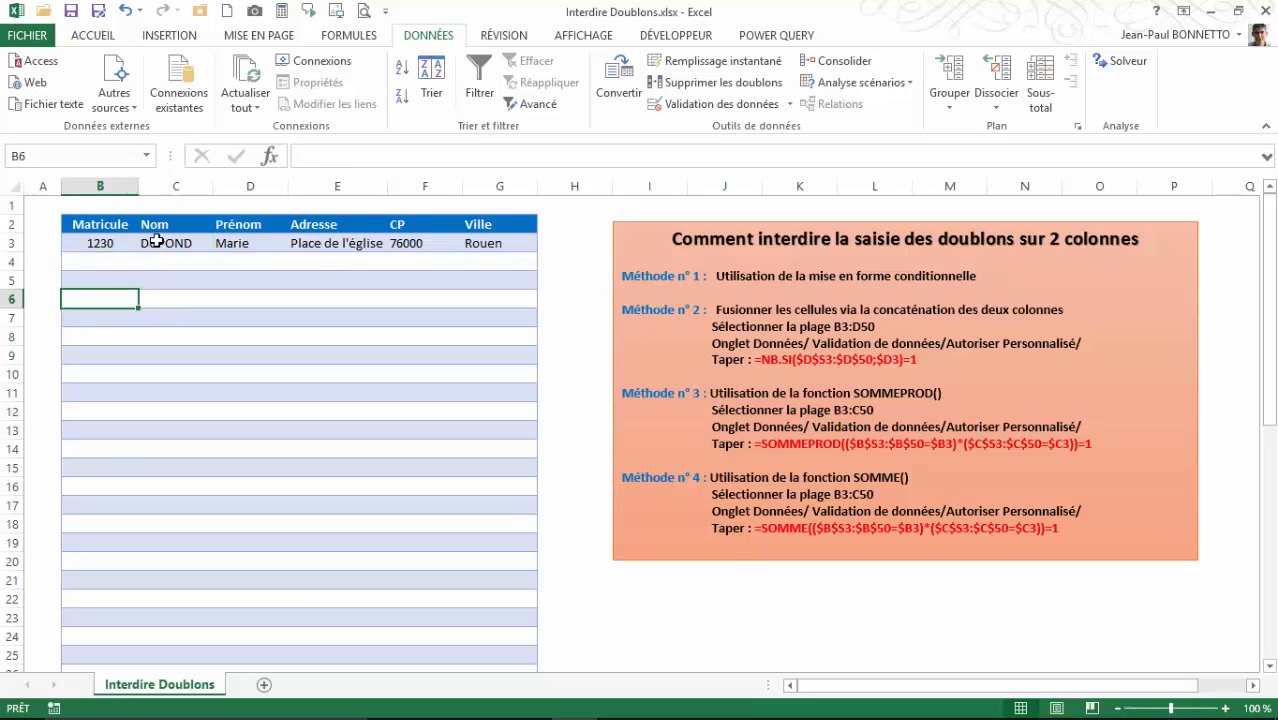
left_click(165, 262)
left_click(95, 241)
left_click(191, 245)
left_click(116, 241)
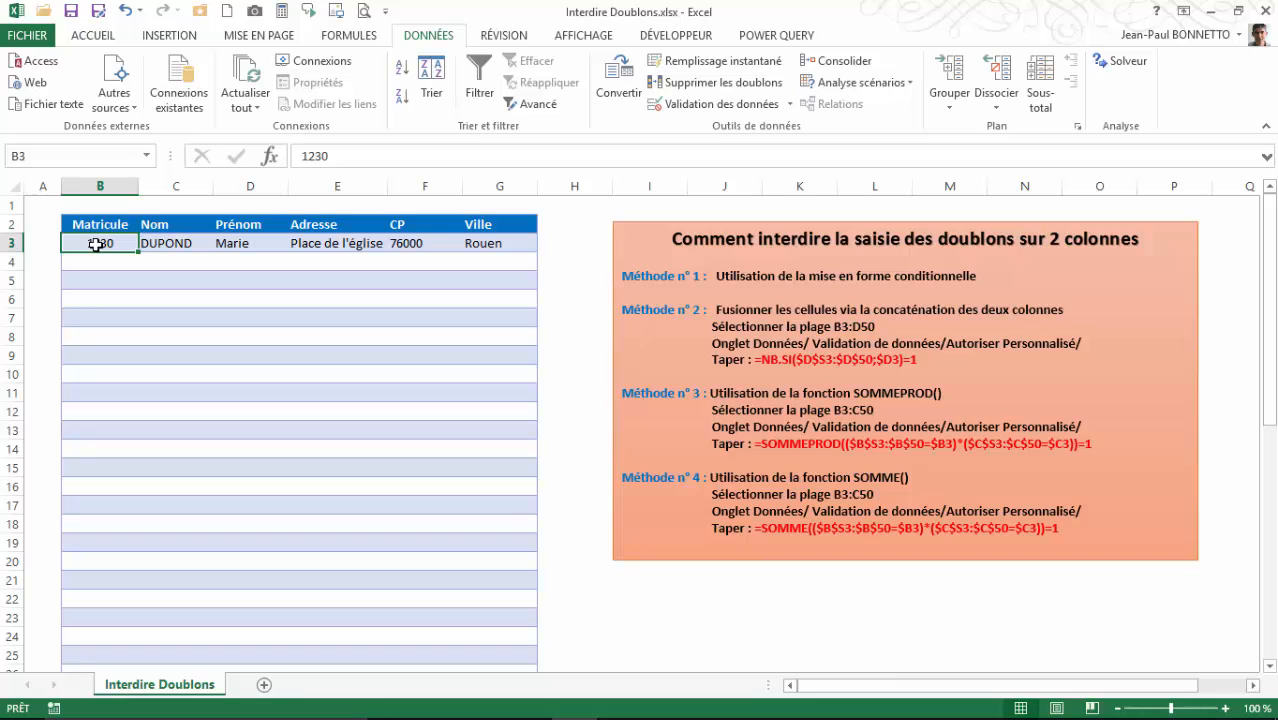
- Start a duplicate-values conditional formatting rule for the Matricule cells B3:B50
left_click_drag(96, 244, 134, 634)
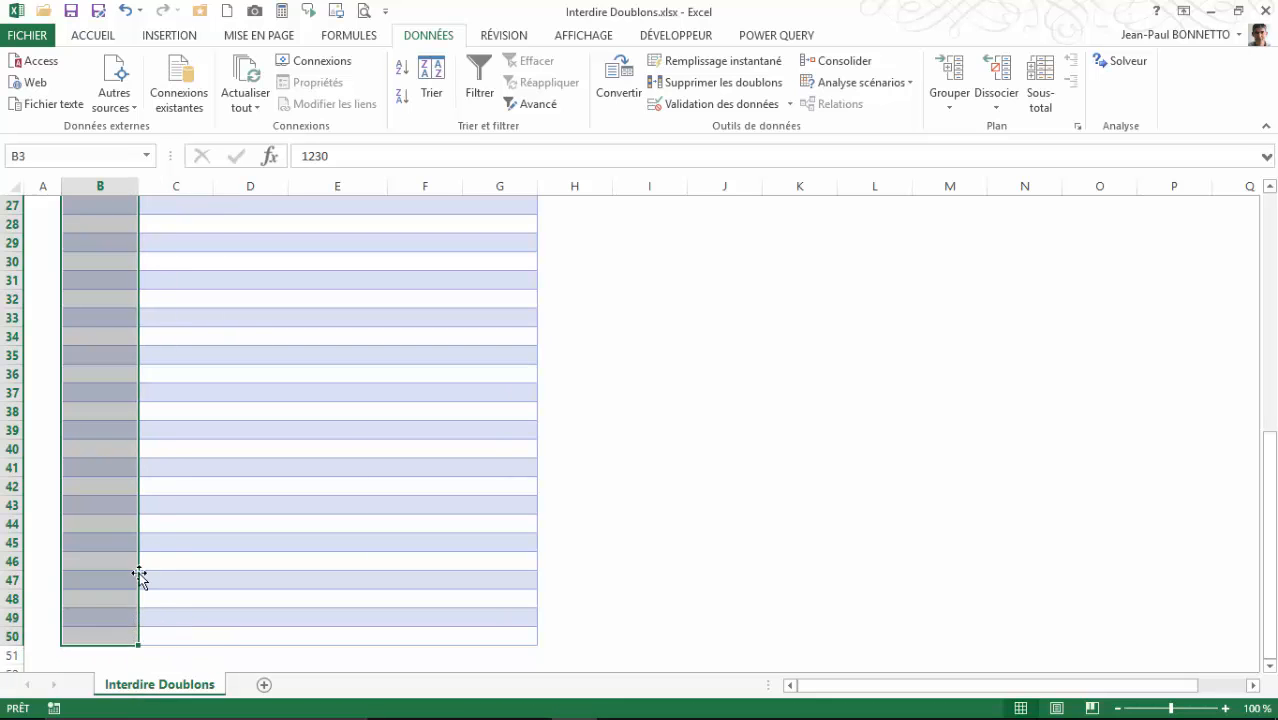
scroll(151, 451, "up", 9)
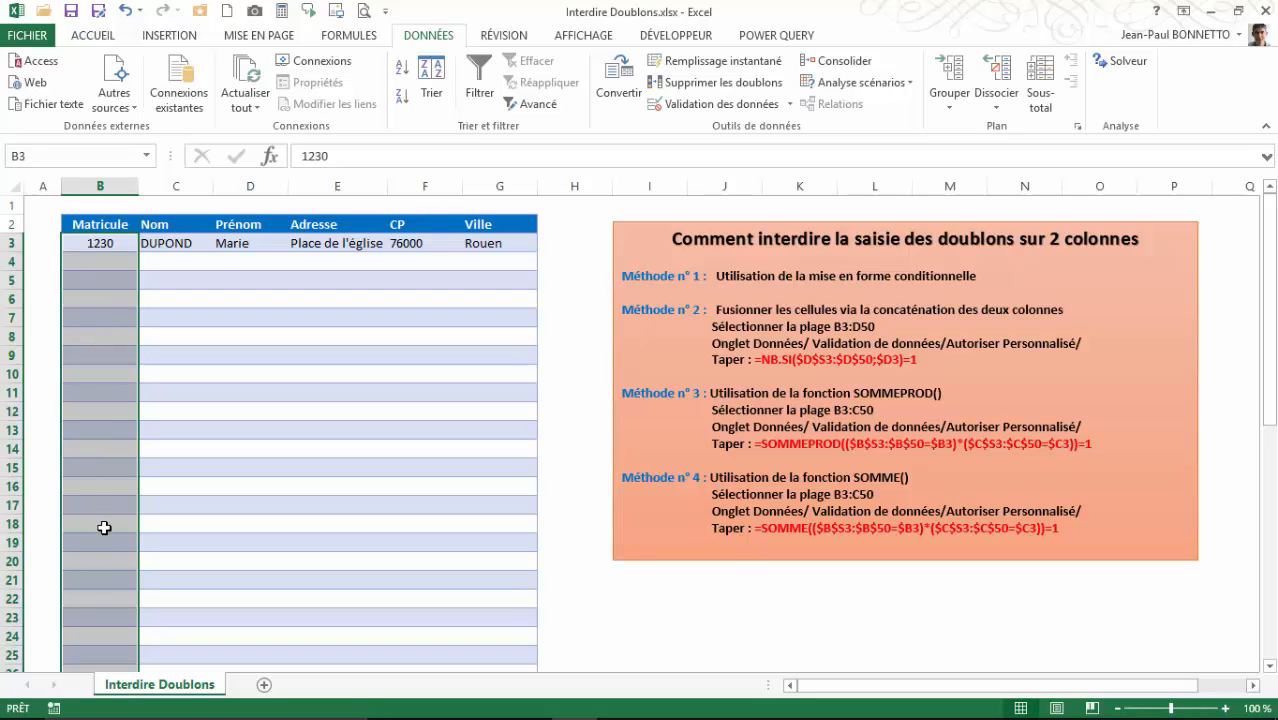
left_click(91, 35)
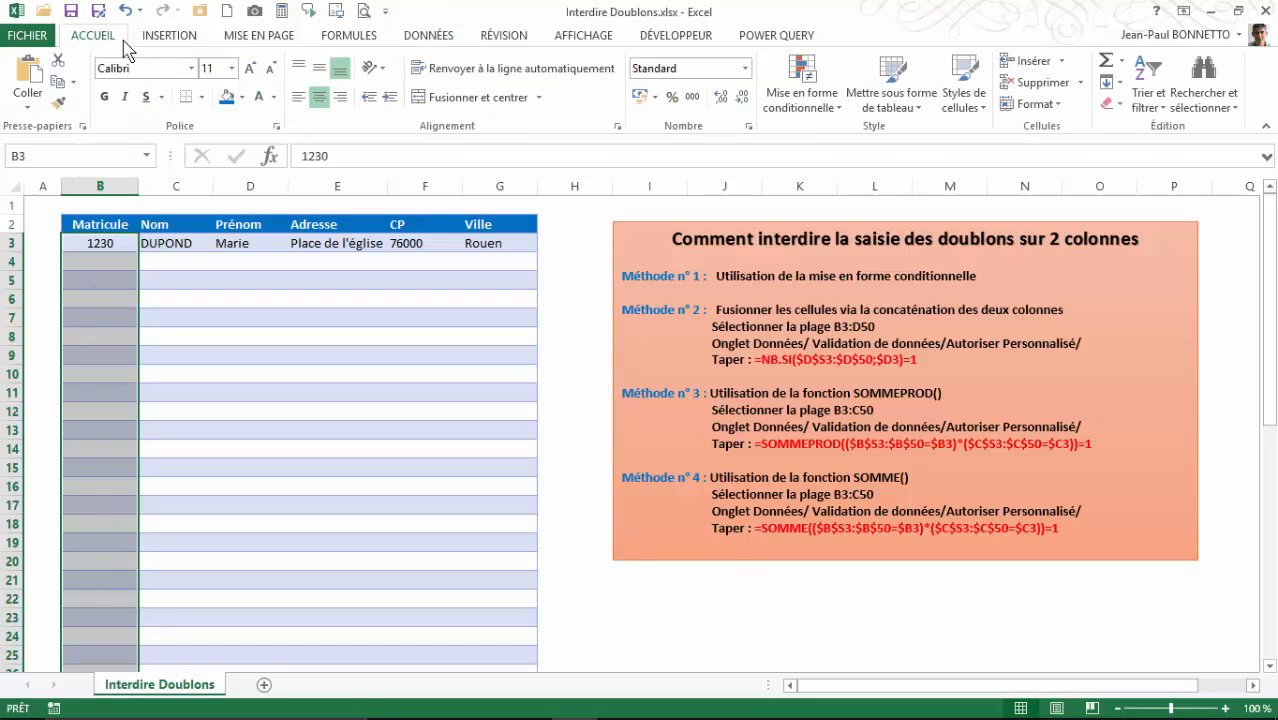
left_click(800, 105)
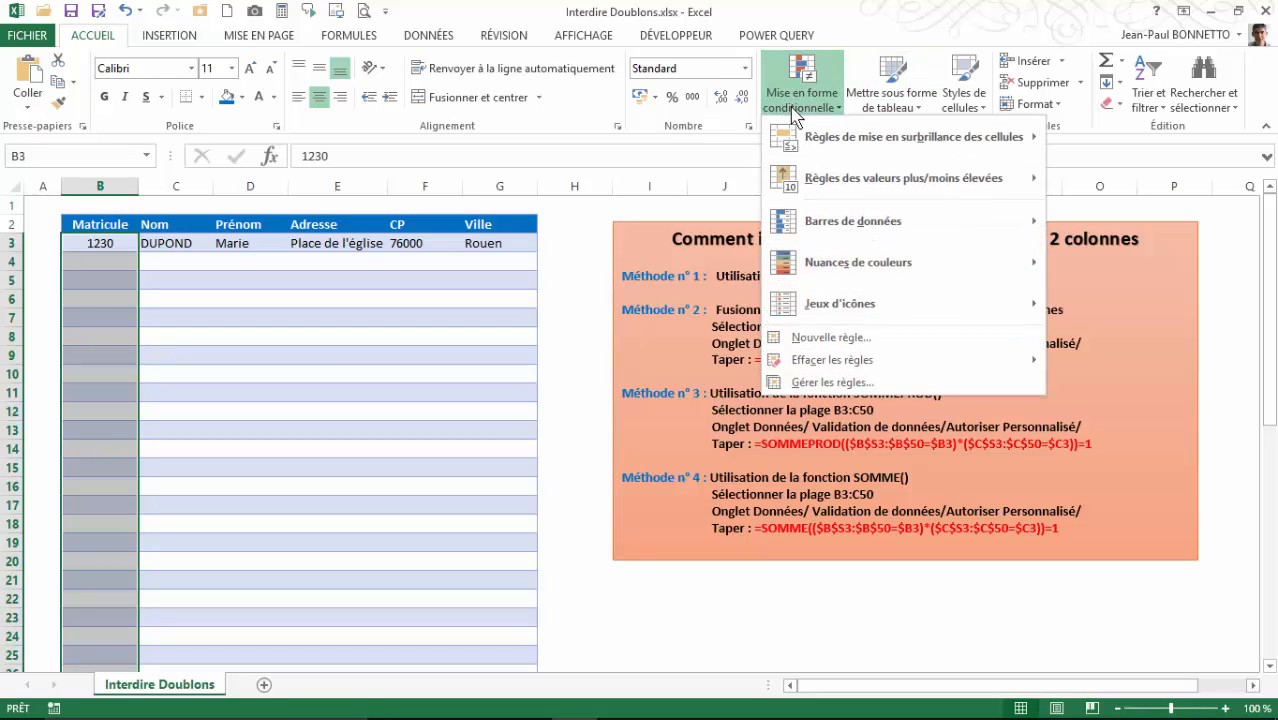
mouse_move(833, 140)
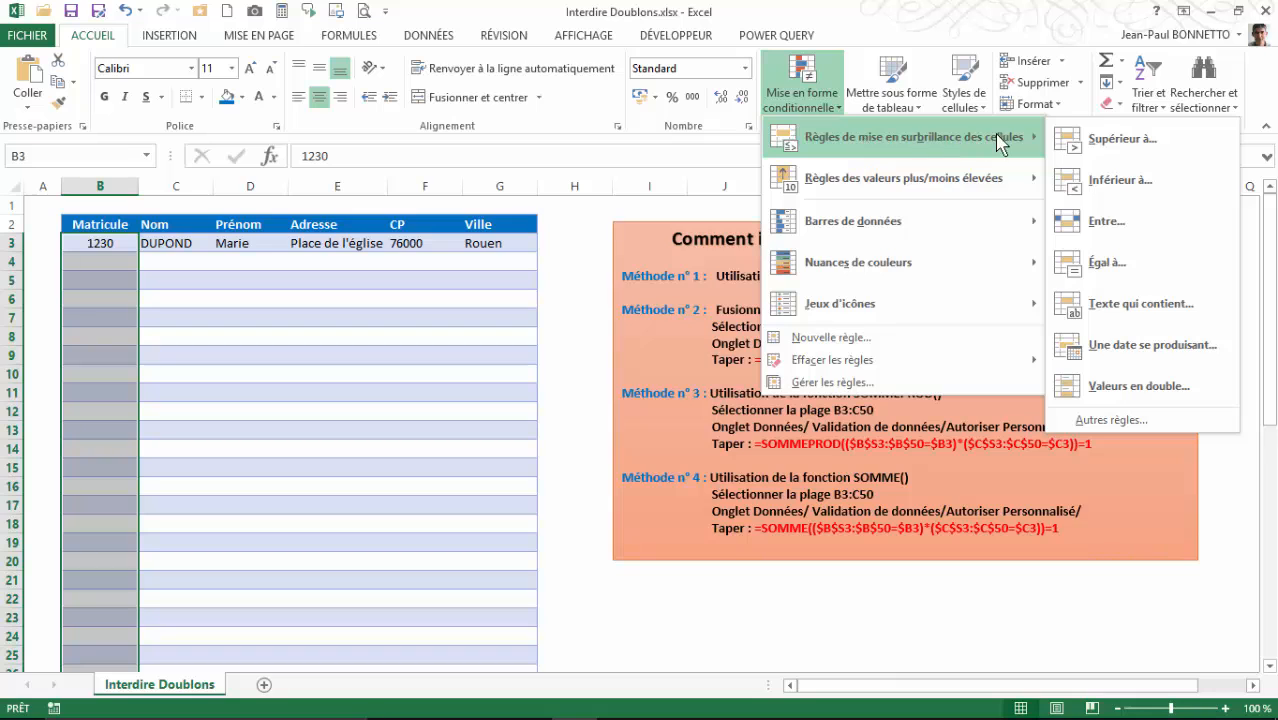
left_click(1128, 390)
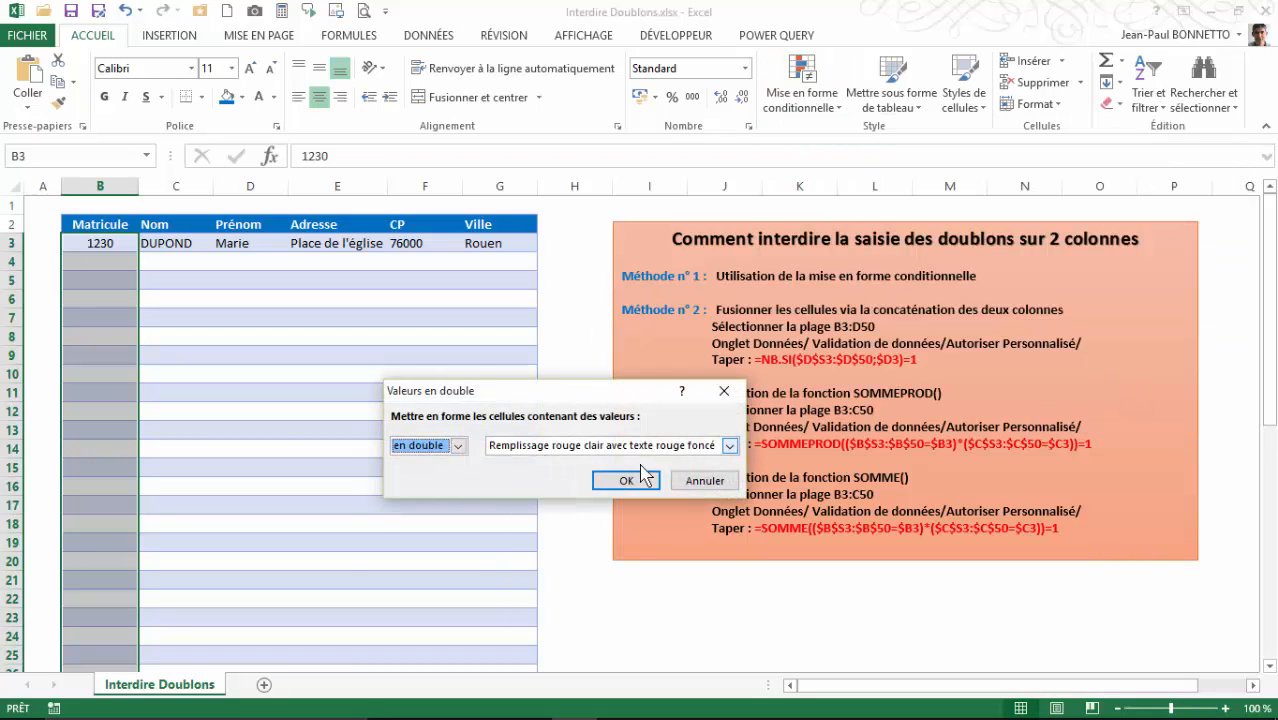
- Give the duplicate-values rule a custom format with bold red text on an orange fill, and apply it
left_click(730, 445)
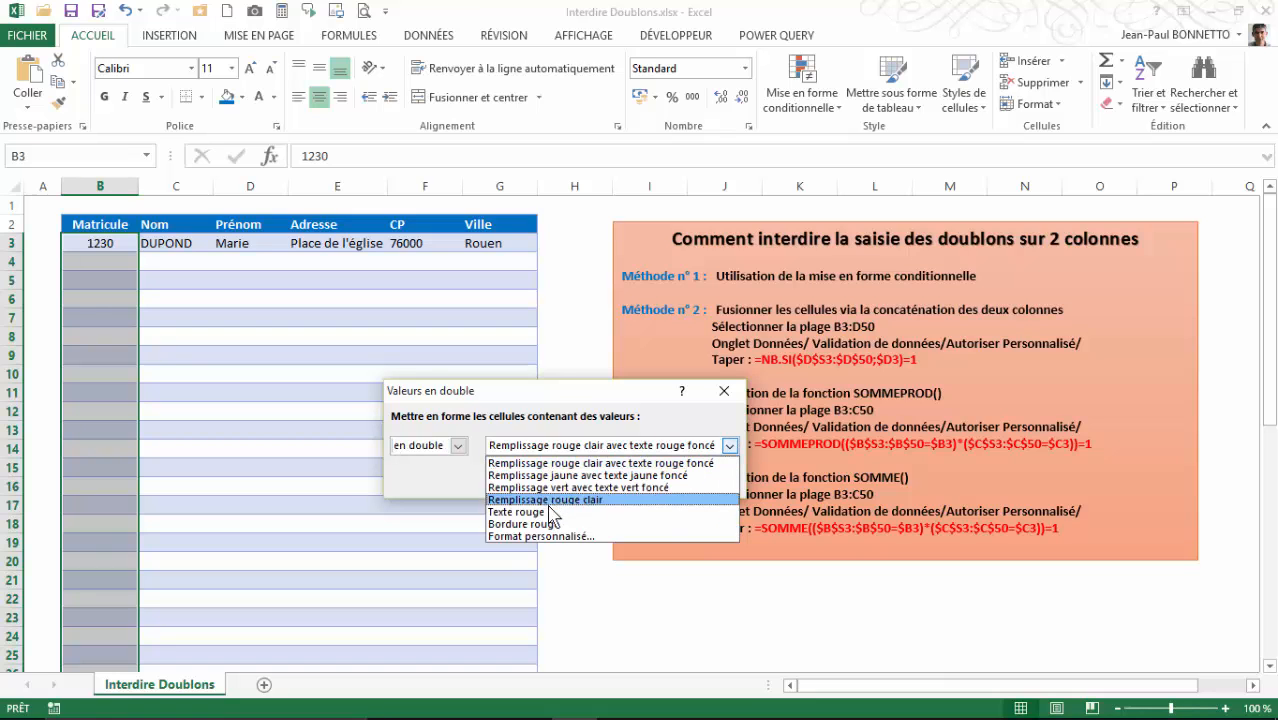
left_click(566, 537)
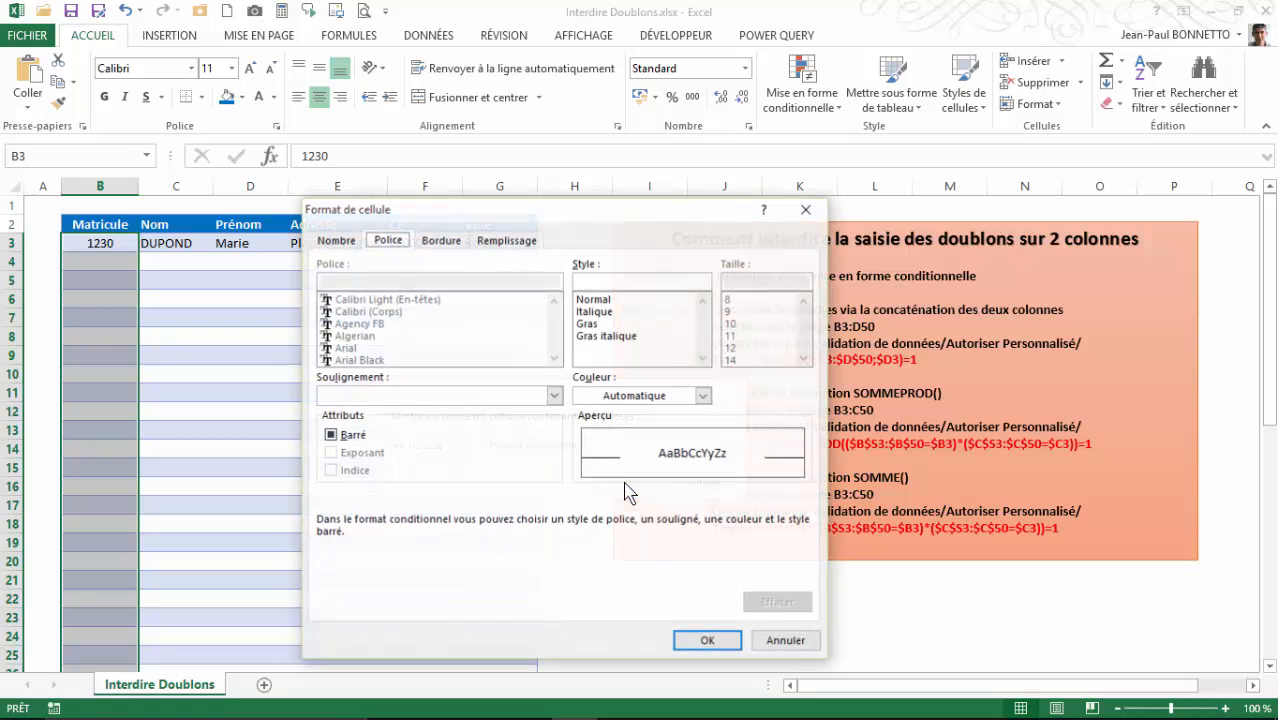
left_click(588, 324)
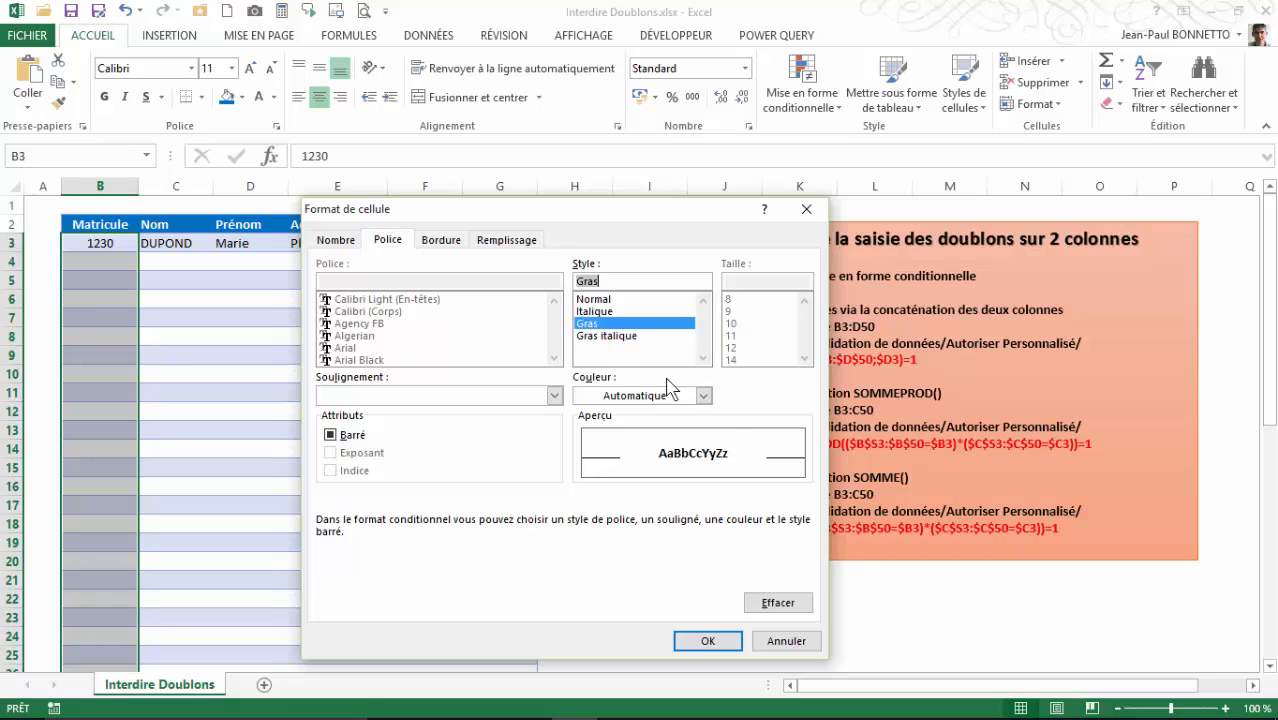
left_click(703, 395)
left_click(603, 570)
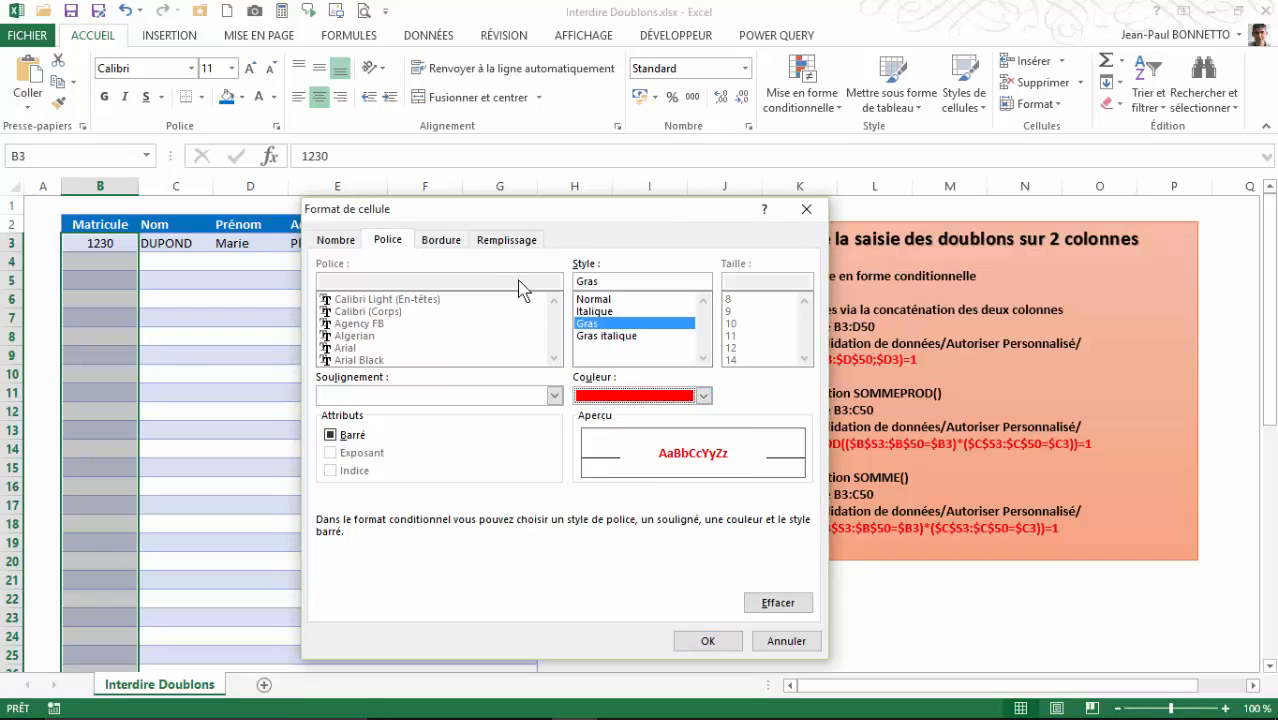
left_click(507, 240)
left_click(368, 424)
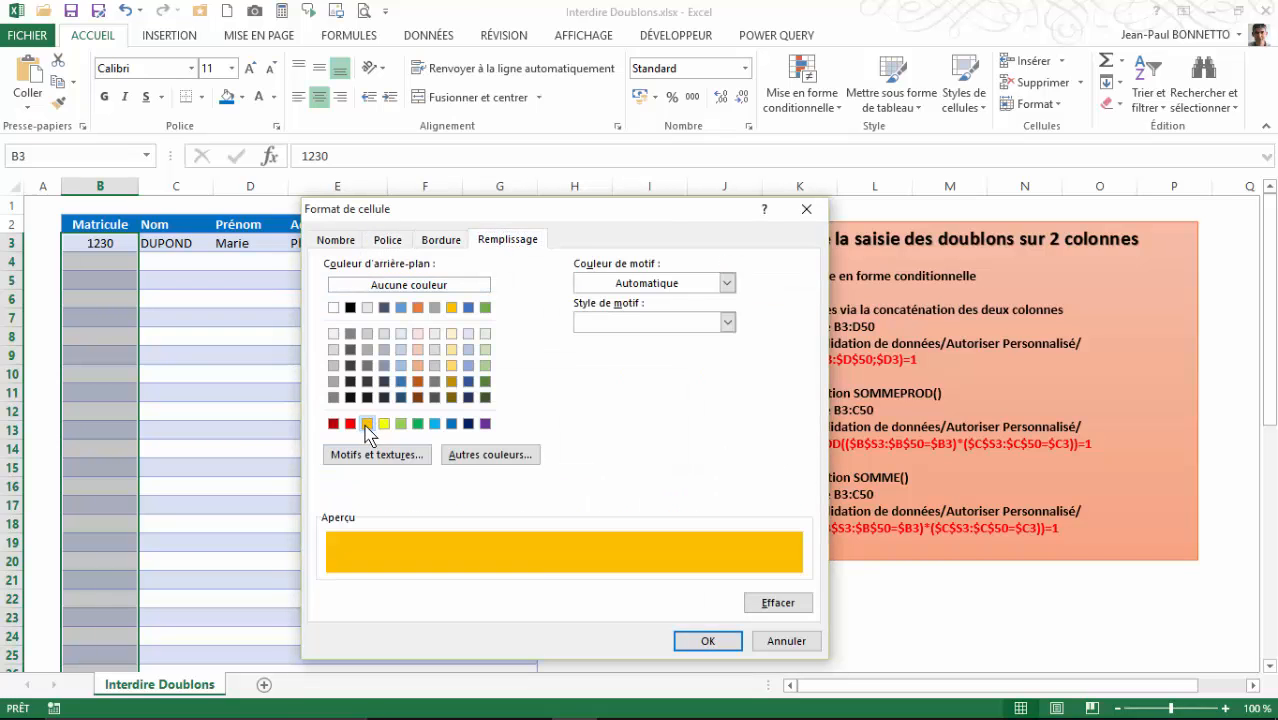
left_click(712, 641)
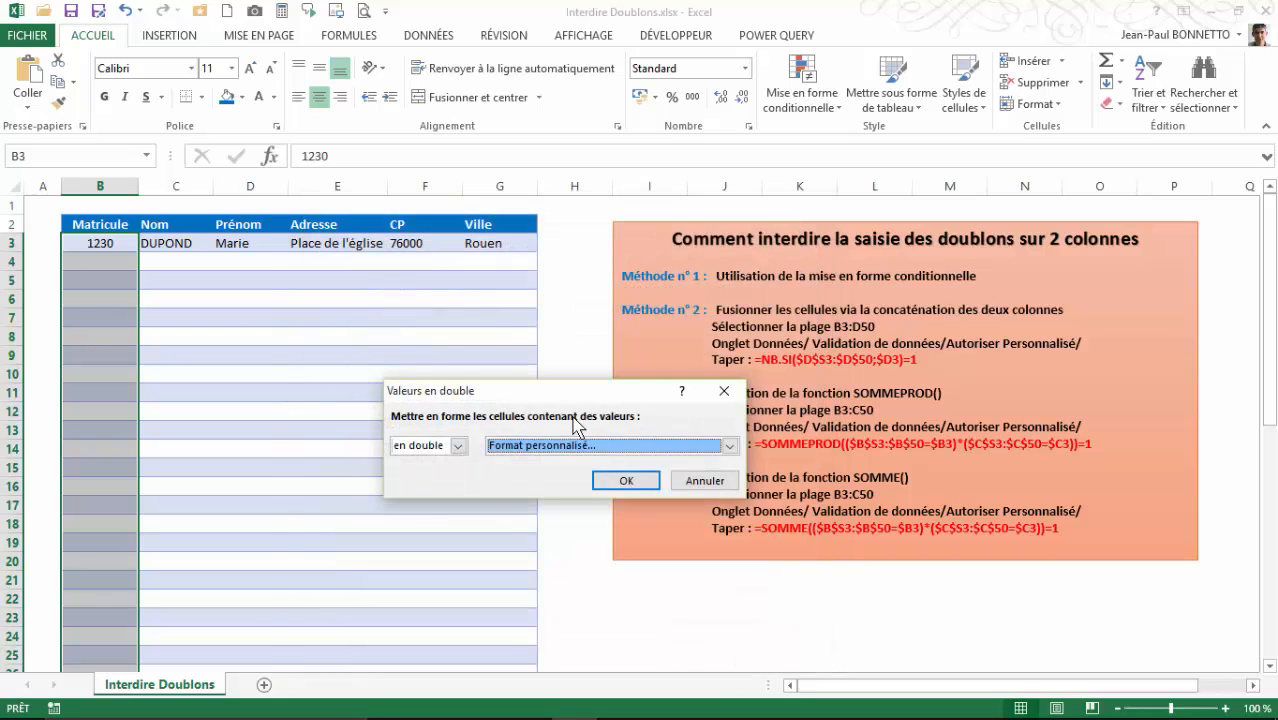
left_click(625, 480)
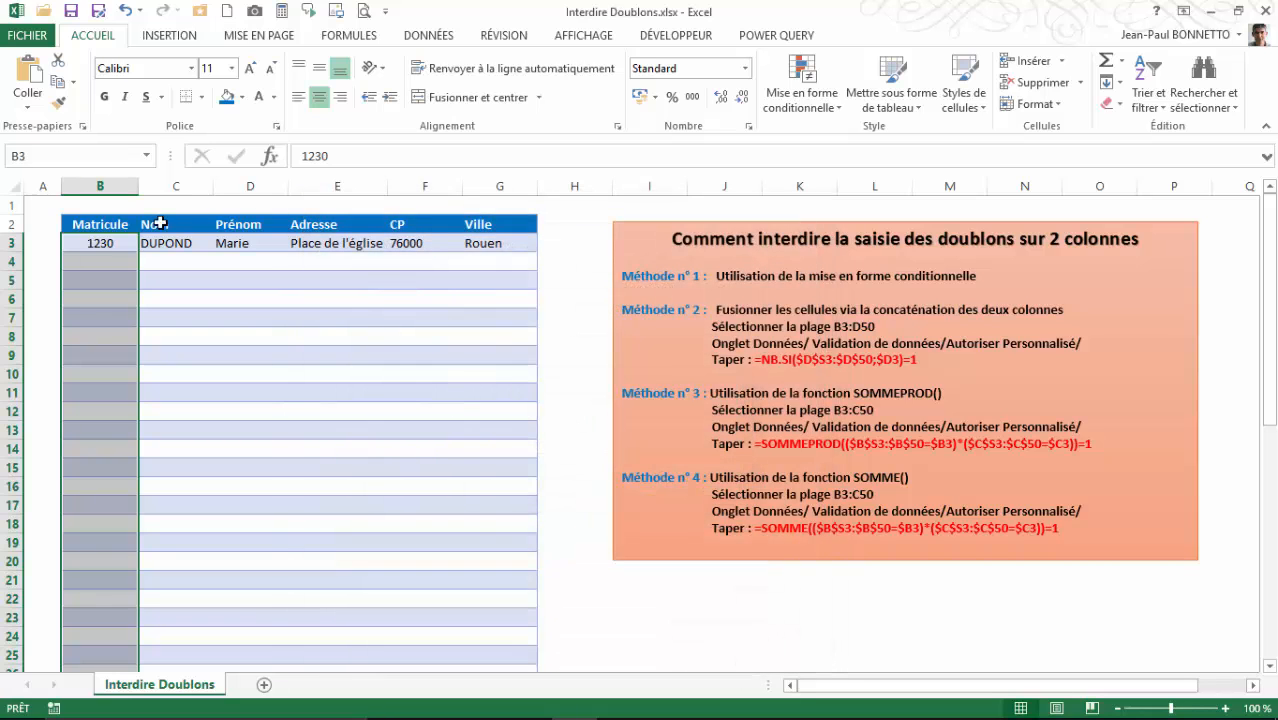
- Test the rule by entering the next consecutive matricule in B4 and repeating the matricule of B3 in B5
left_click(106, 260)
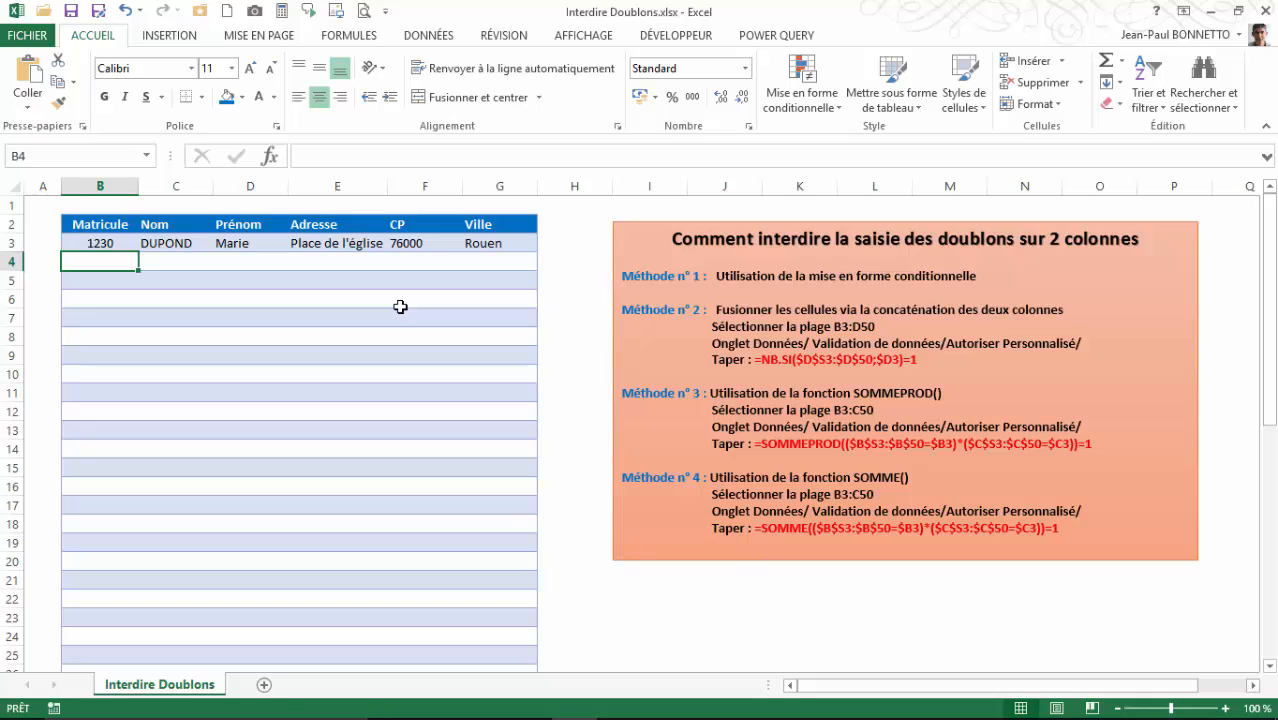
type("1231")
key("Return")
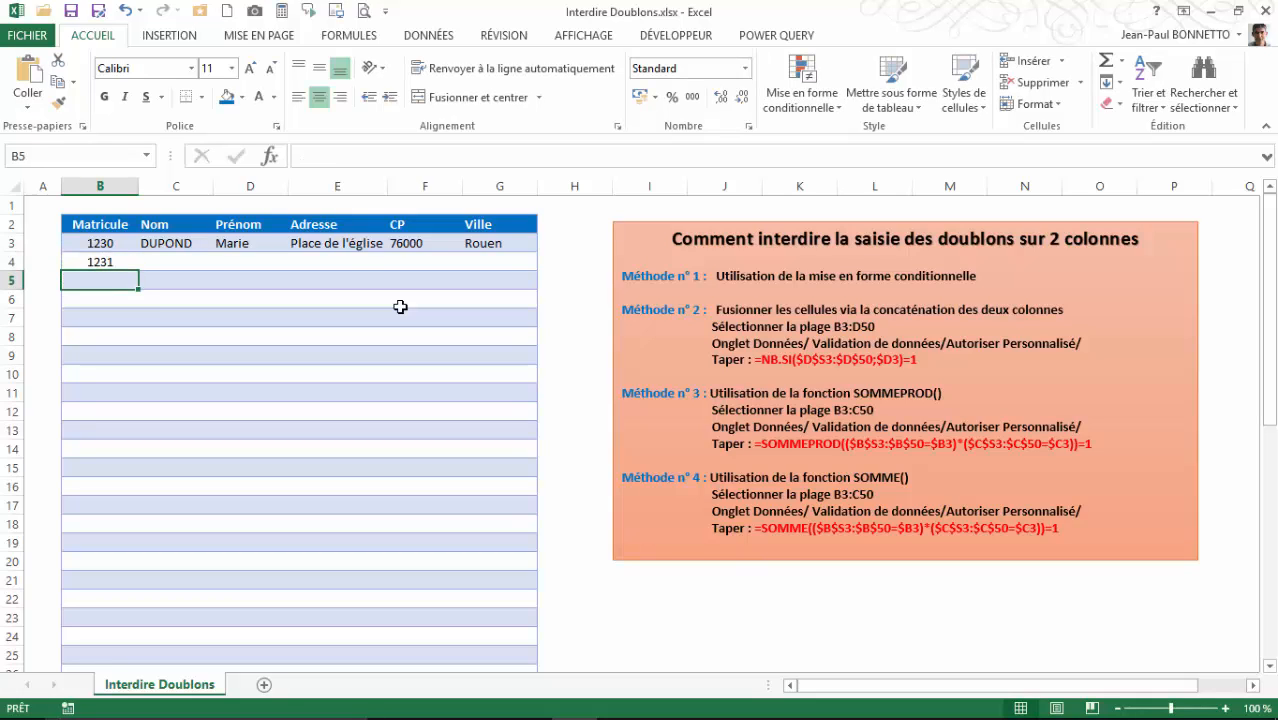
type("1")
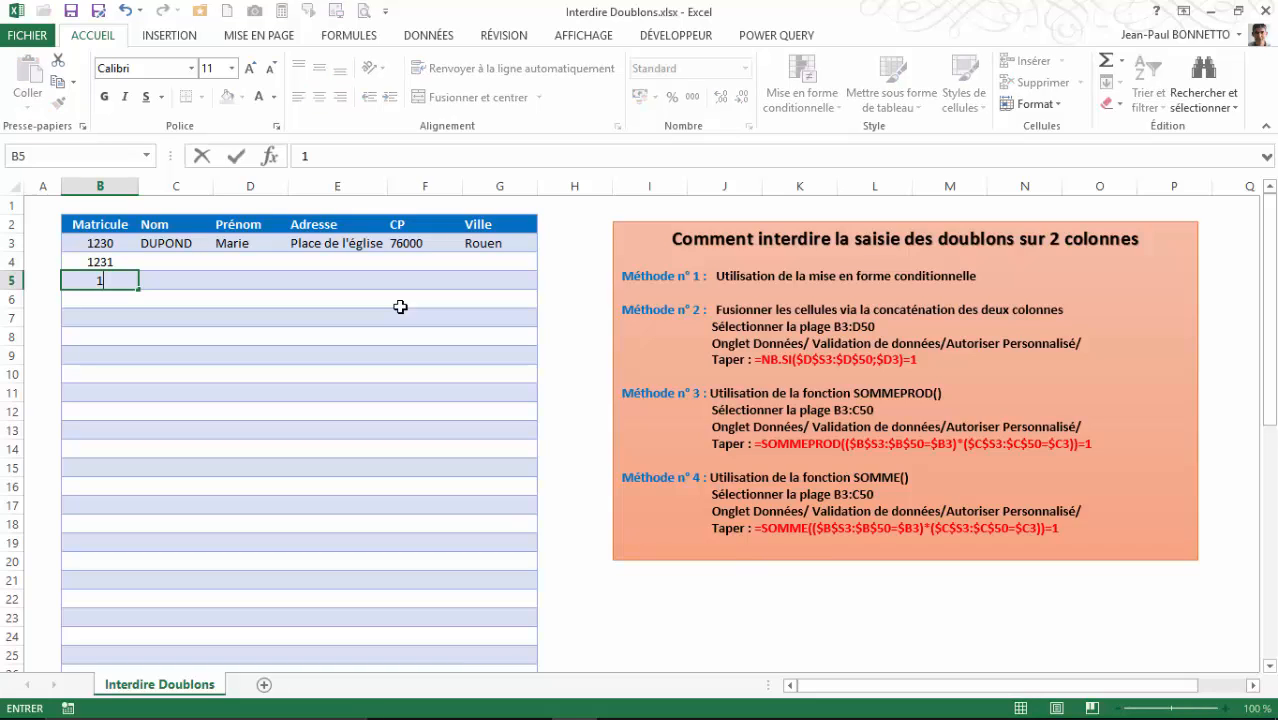
type("230")
key("Return")
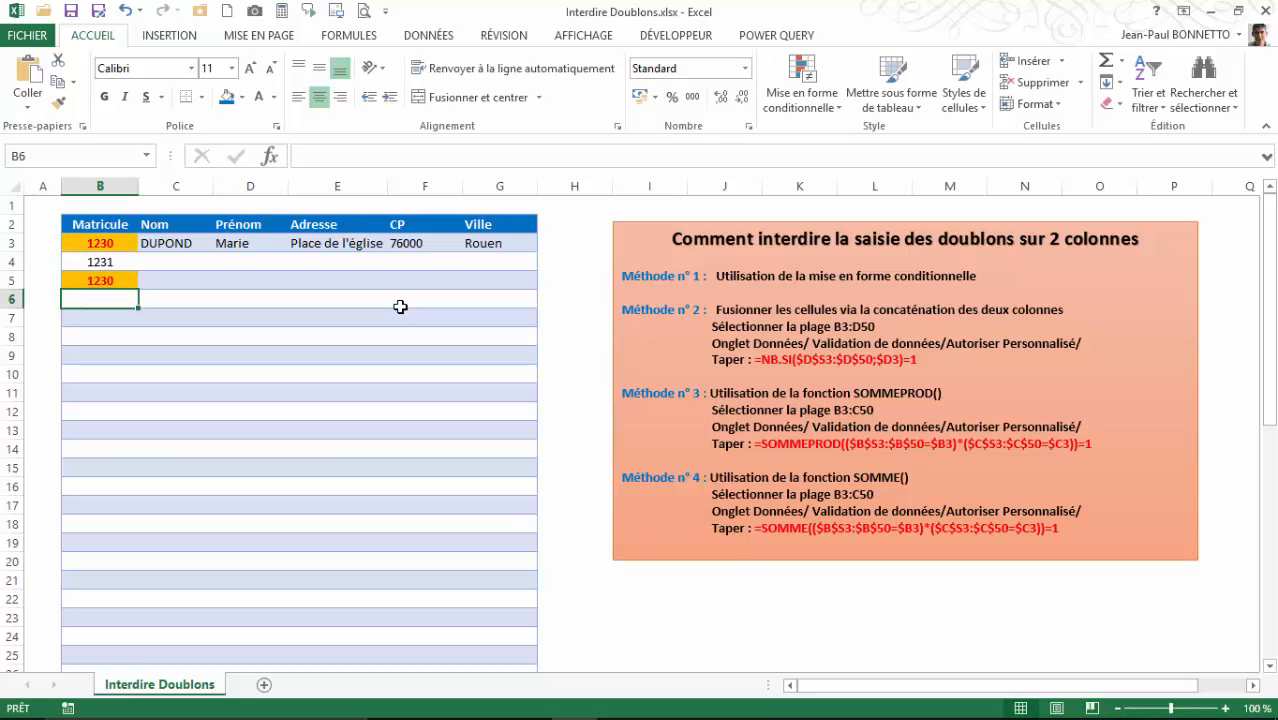
- Replace the duplicate matricule in B5 with the number that follows the one in B4
left_click(125, 281)
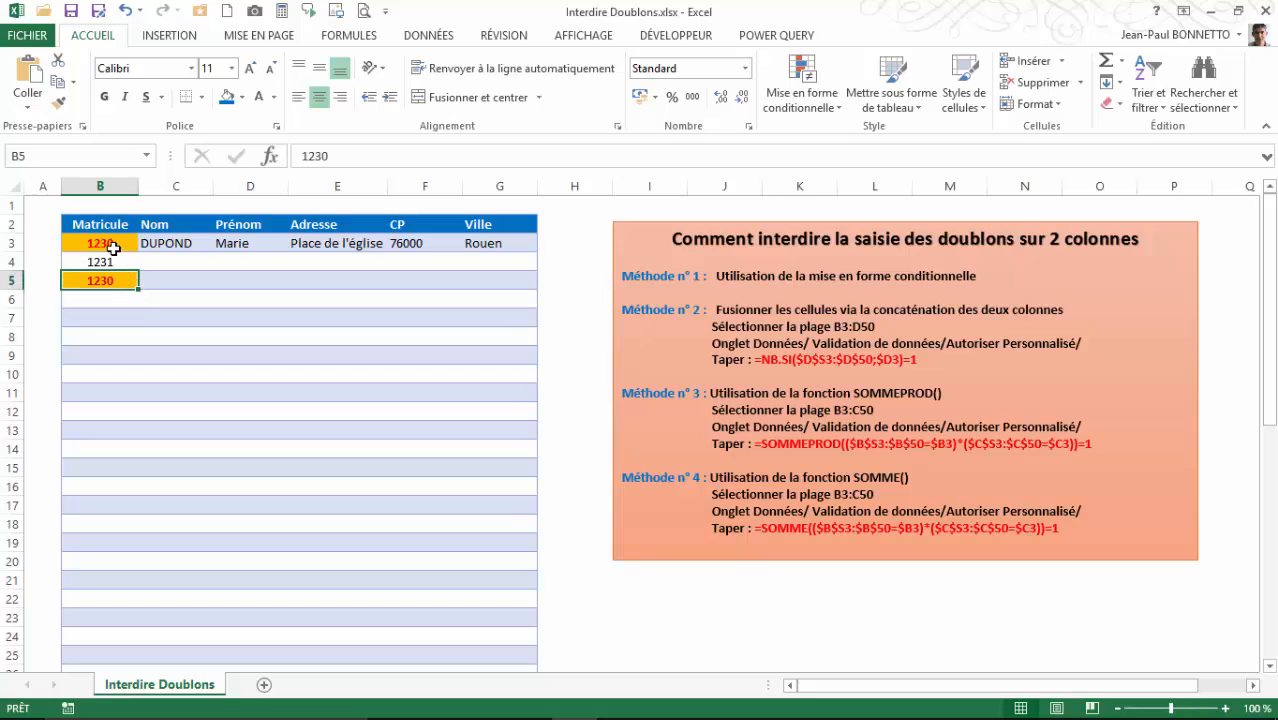
left_click(112, 247)
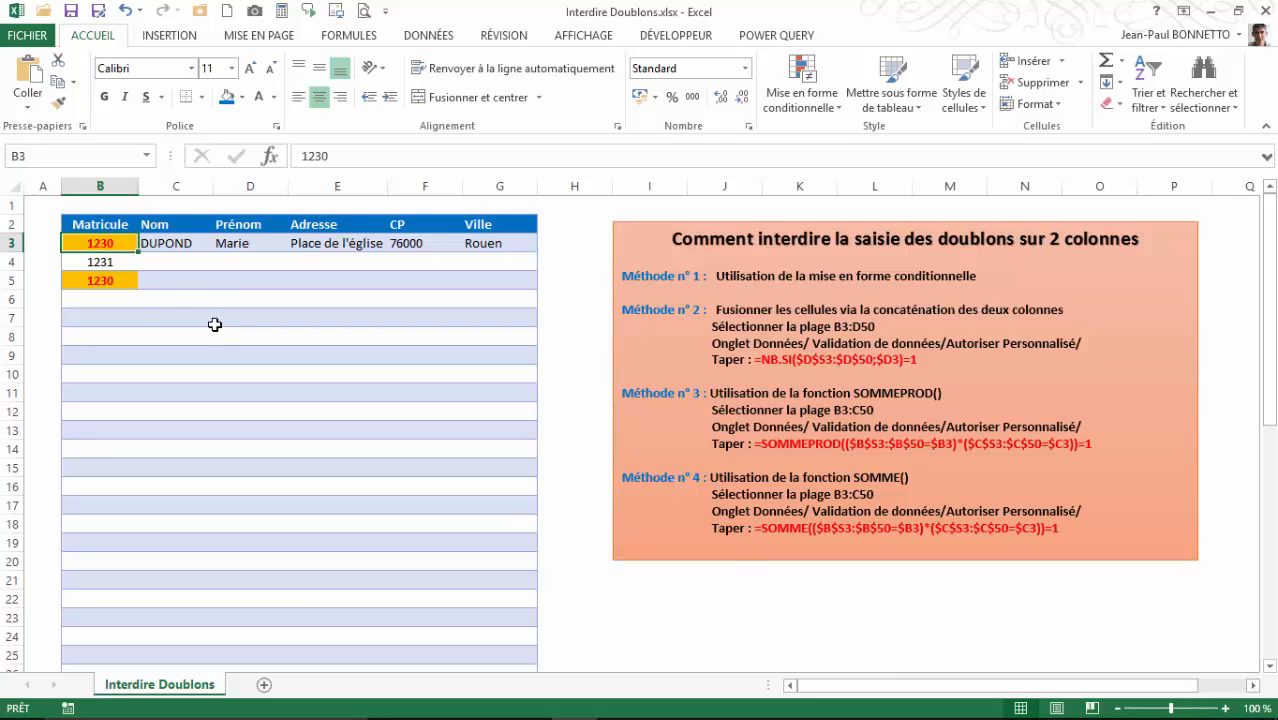
key("Down")
key("Down")
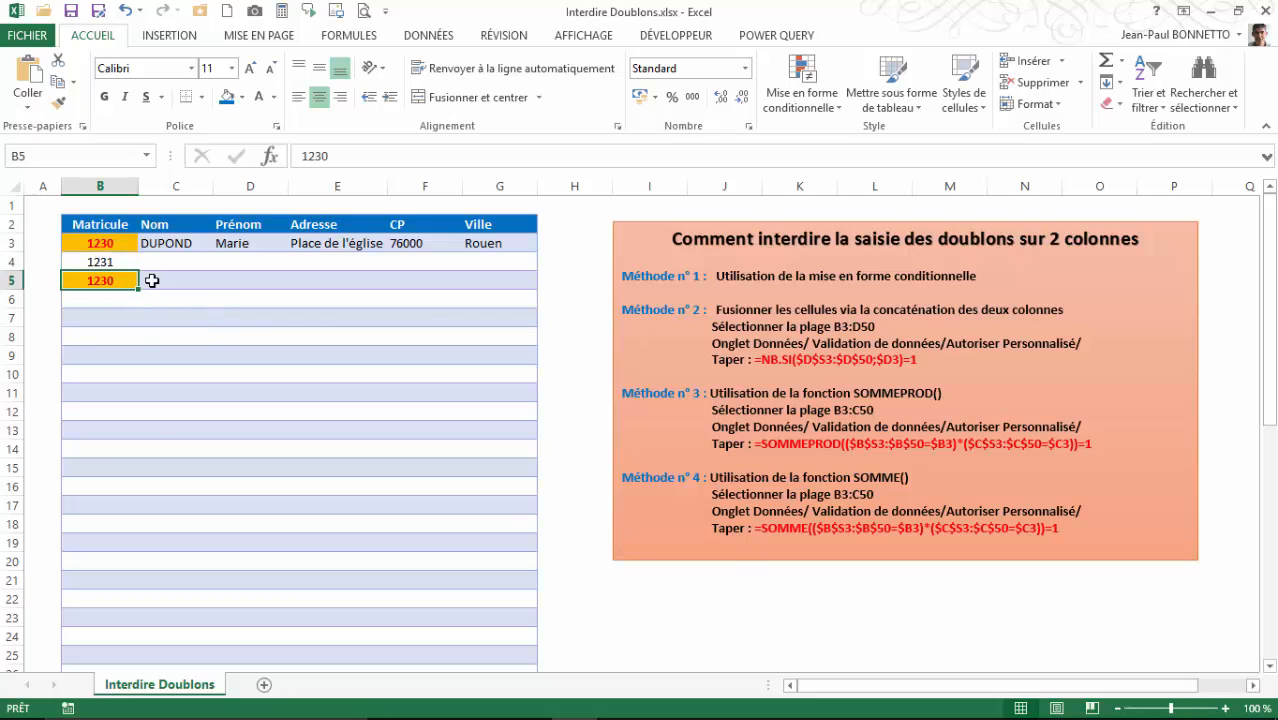
type("1232")
key("Return")
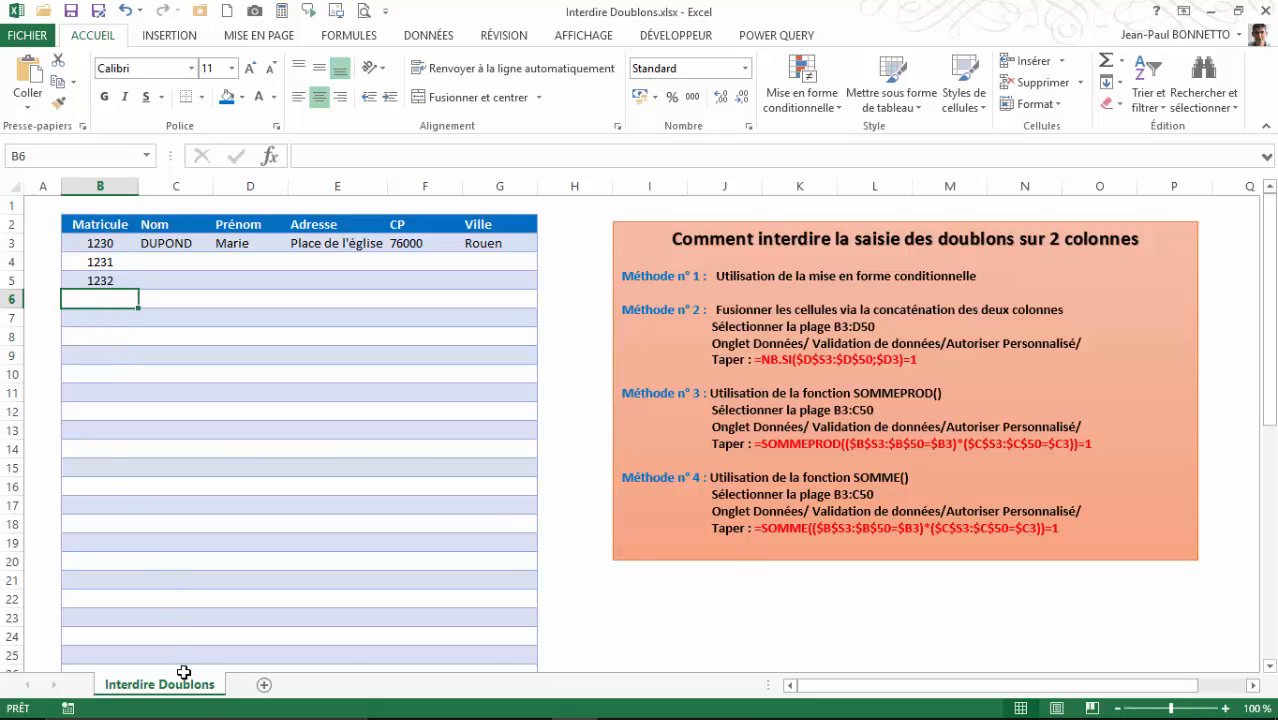
- Duplicate the Interdire Doublons sheet and clear cells B4:B6 in the copy
left_click_drag(184, 700, 314, 690)
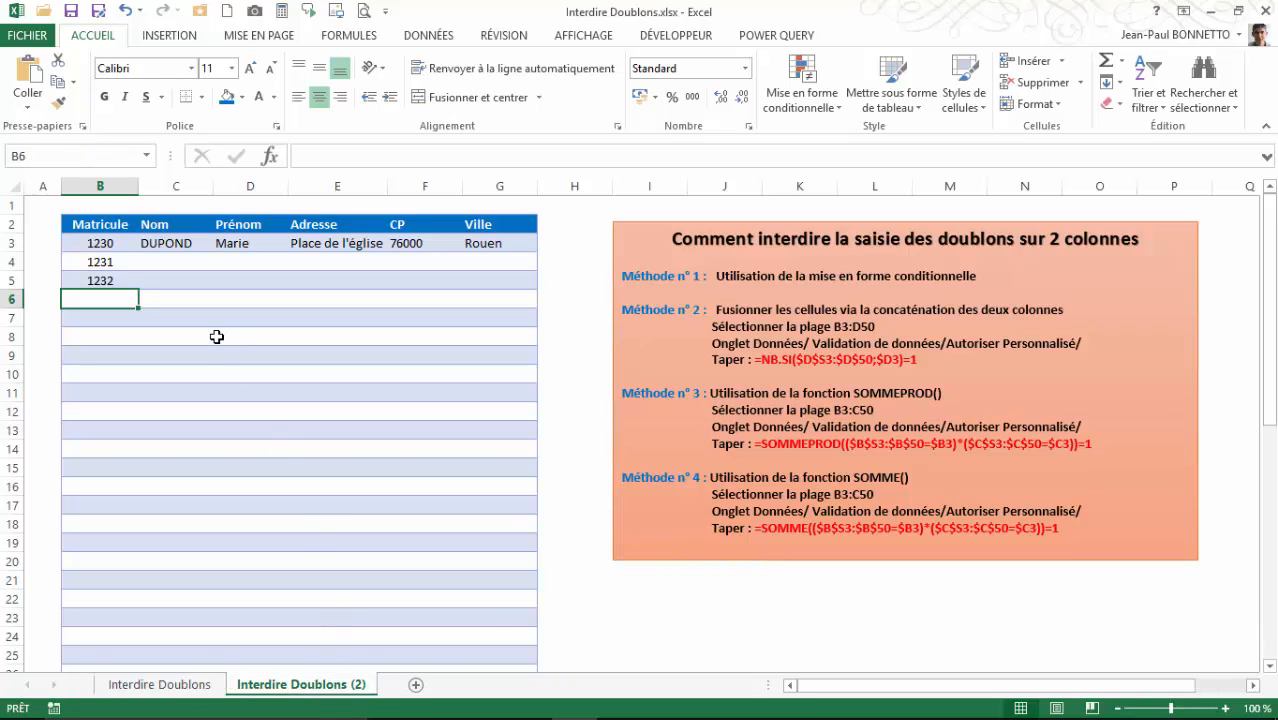
left_click_drag(105, 266, 108, 291)
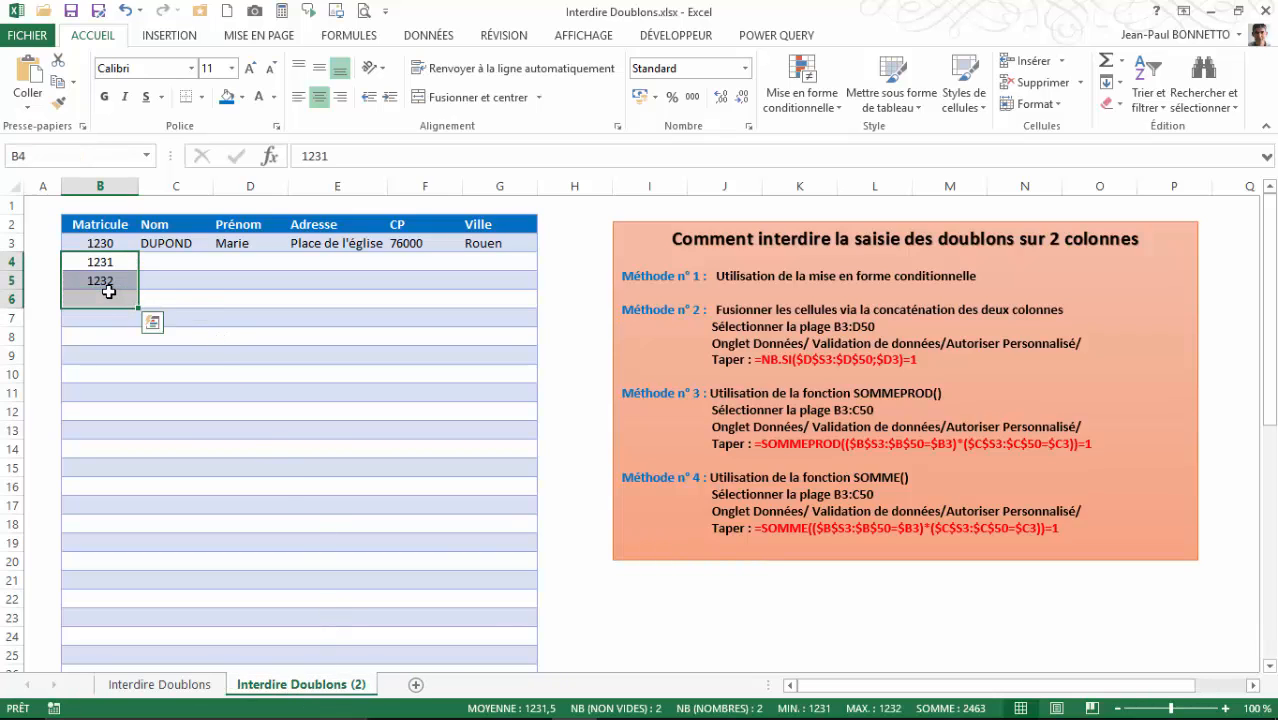
key("Delete")
left_click(110, 261)
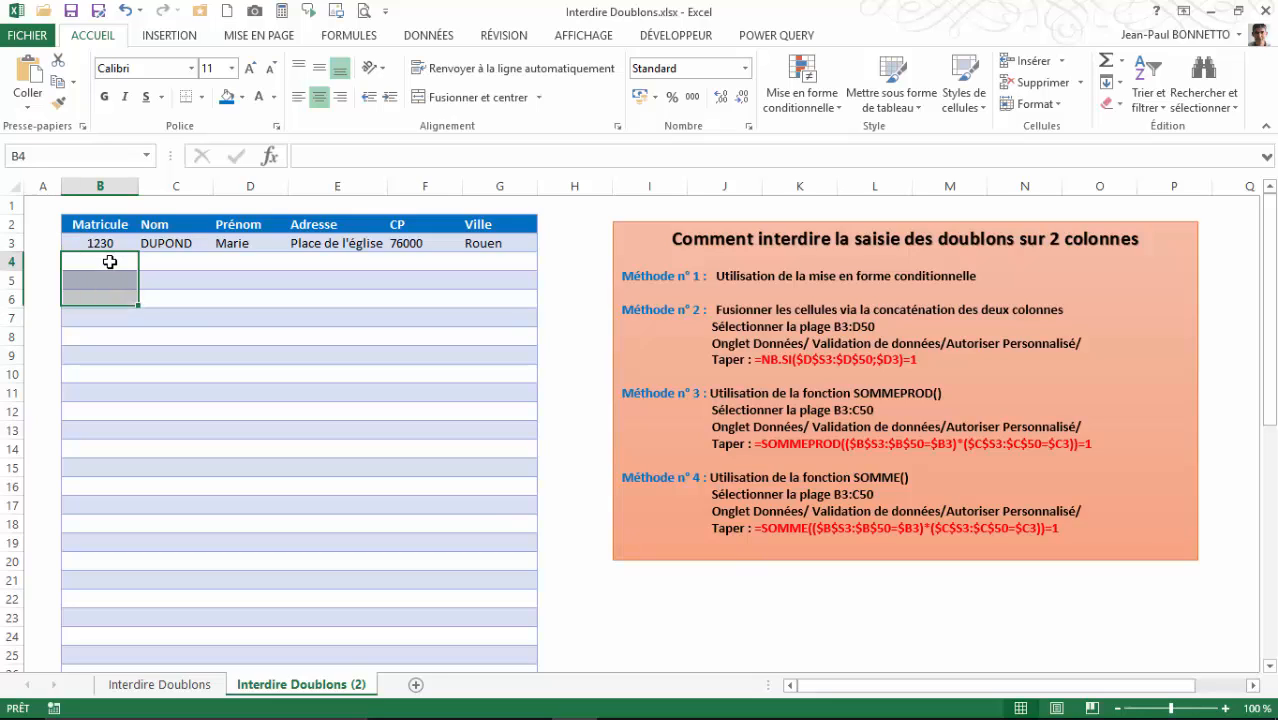
- Delete the duplicate-values conditional formatting rule from the Matricule column of the copied sheet
left_click(104, 243)
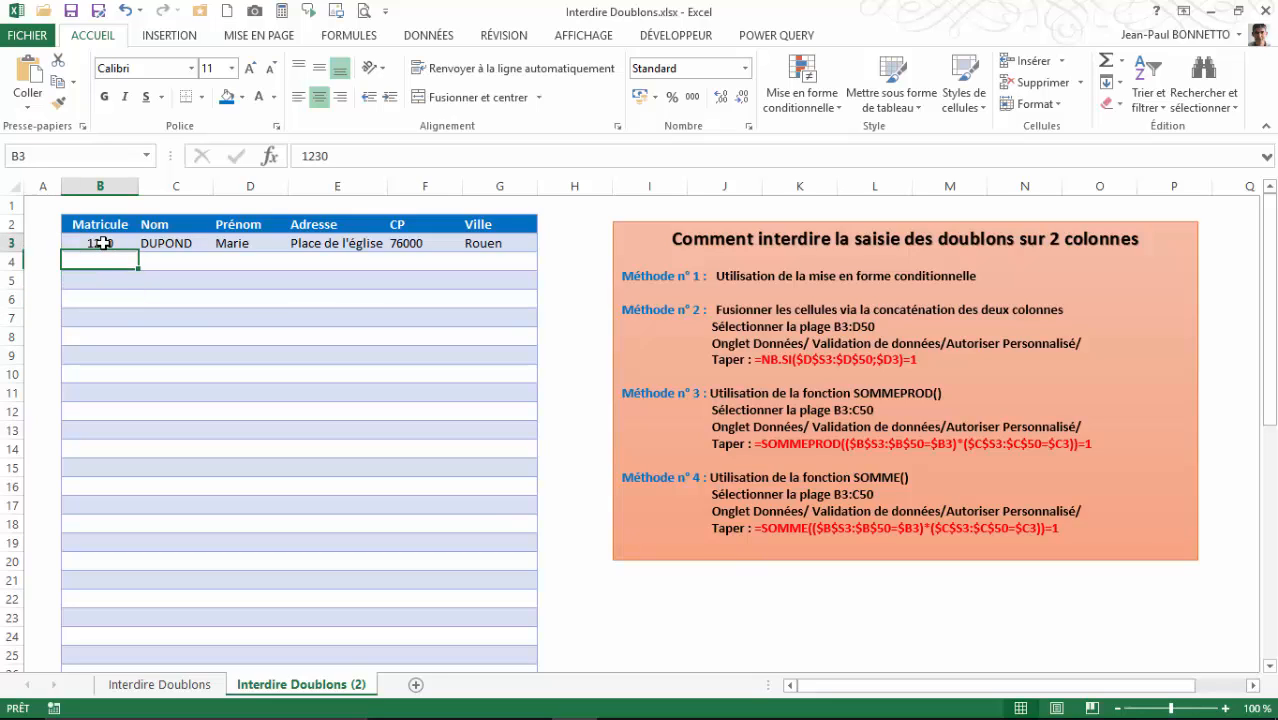
left_click(808, 100)
left_click(800, 382)
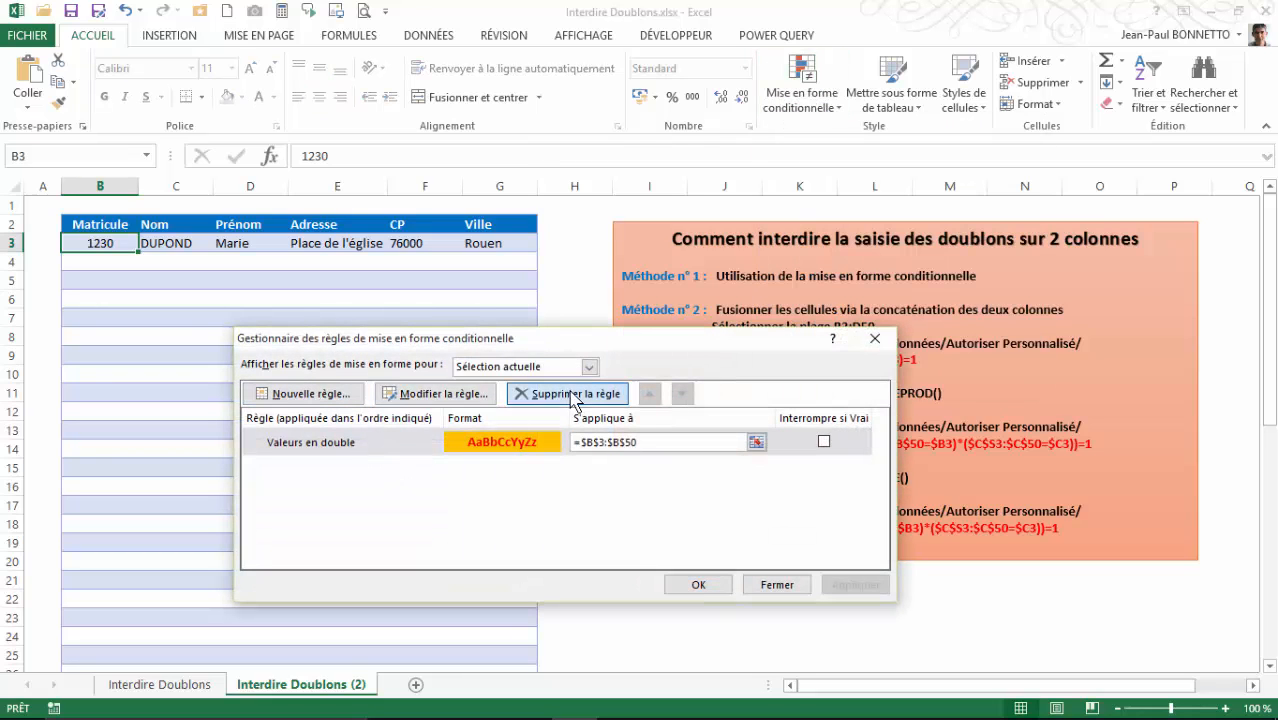
left_click(530, 396)
left_click(700, 583)
left_click(100, 336)
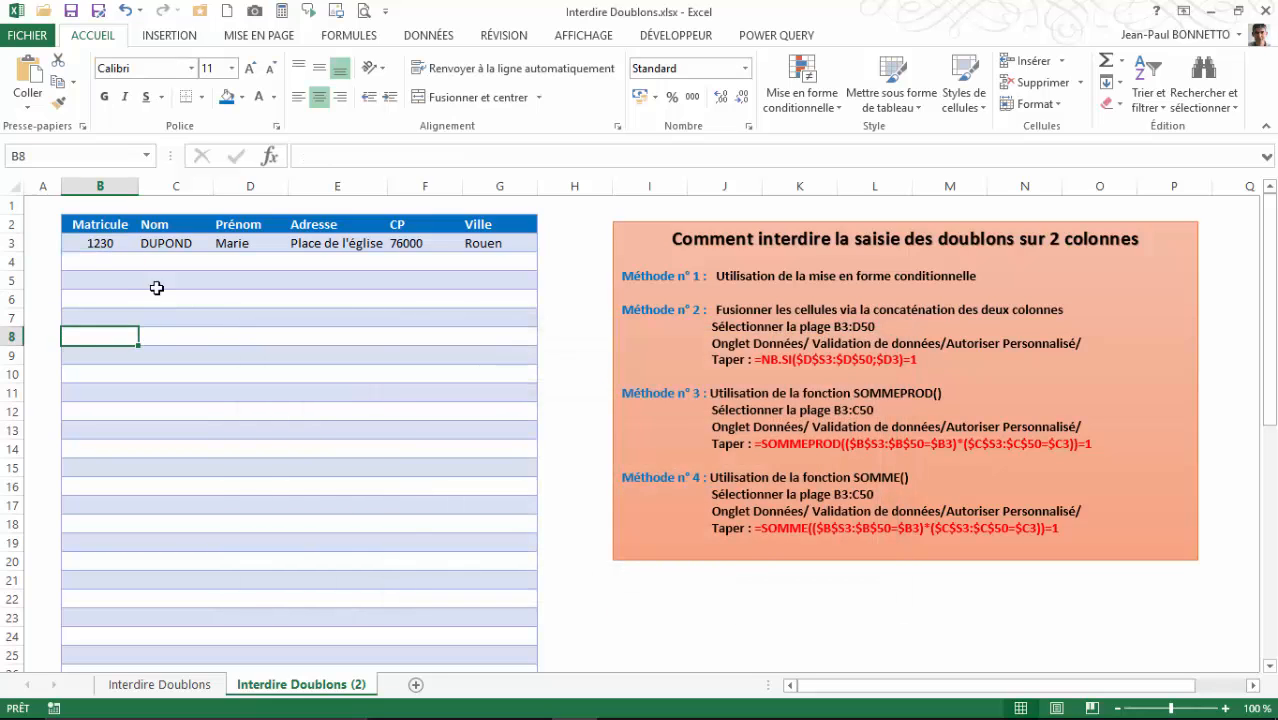
left_click(123, 251)
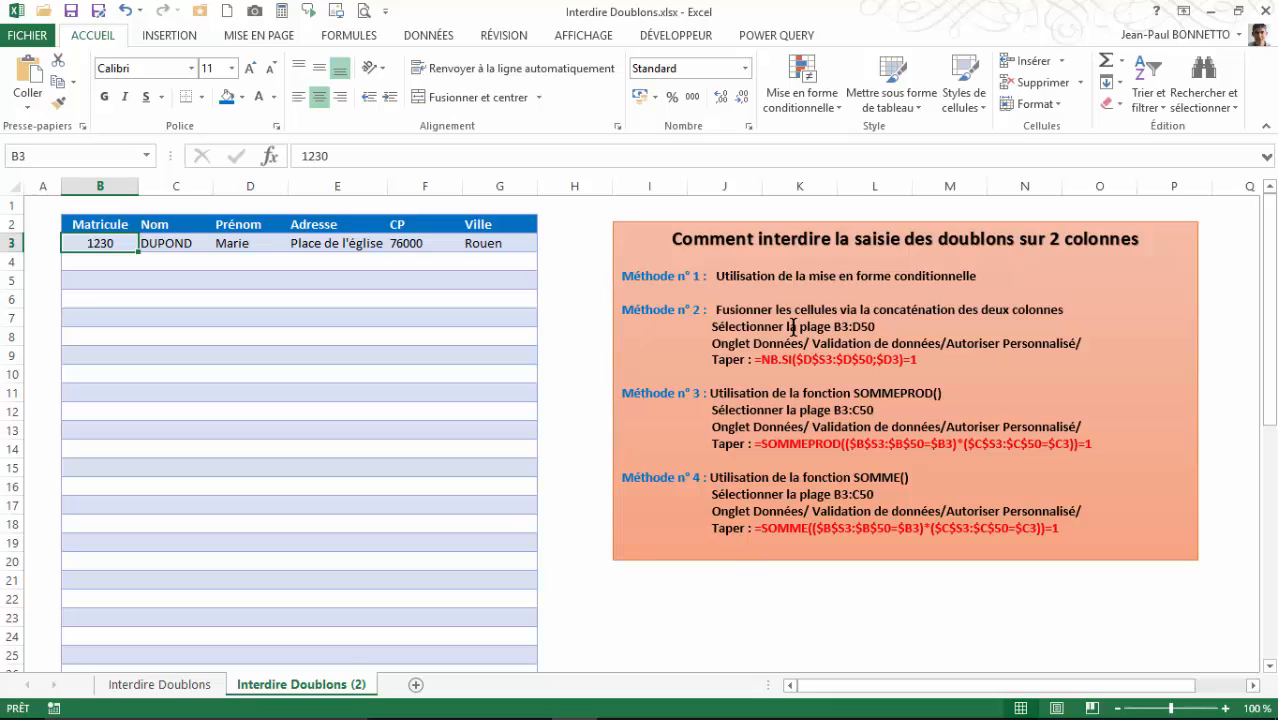
- Insert a new column D between Nom and Prénom and enter the header "Fusion" in D2
left_click(237, 190)
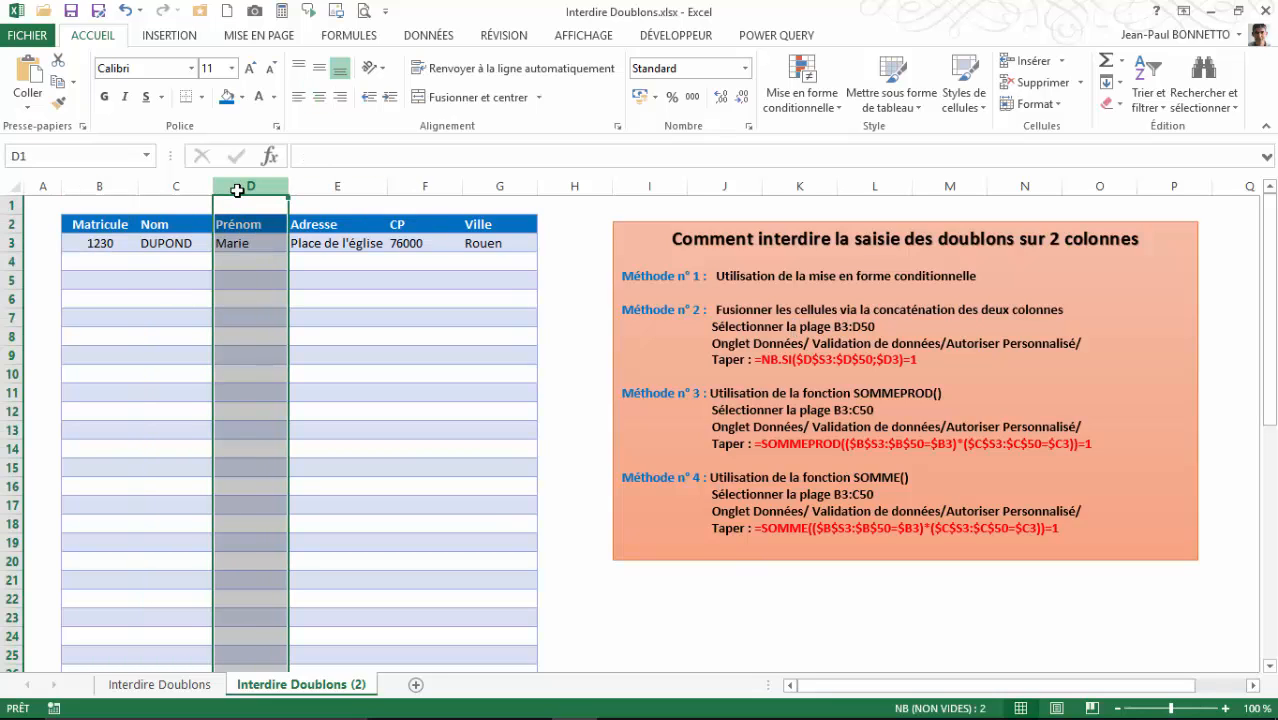
key("ctrl+plus")
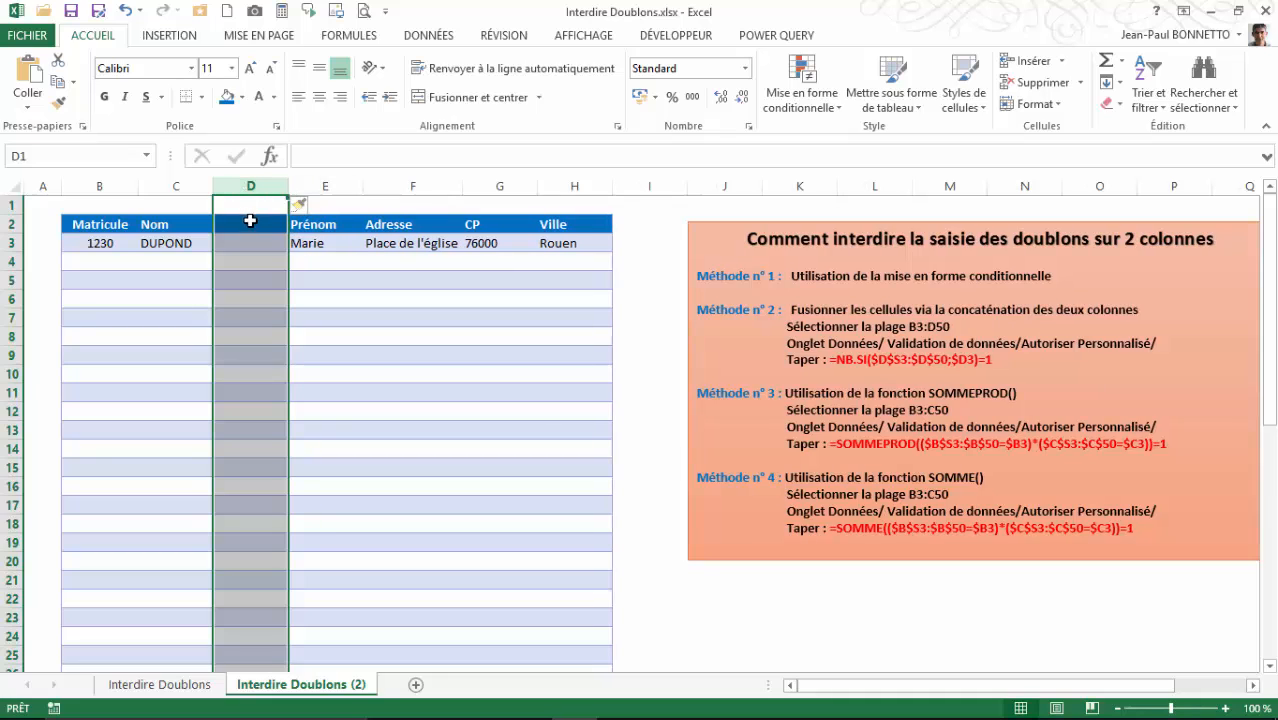
left_click(252, 222)
type("Fusion")
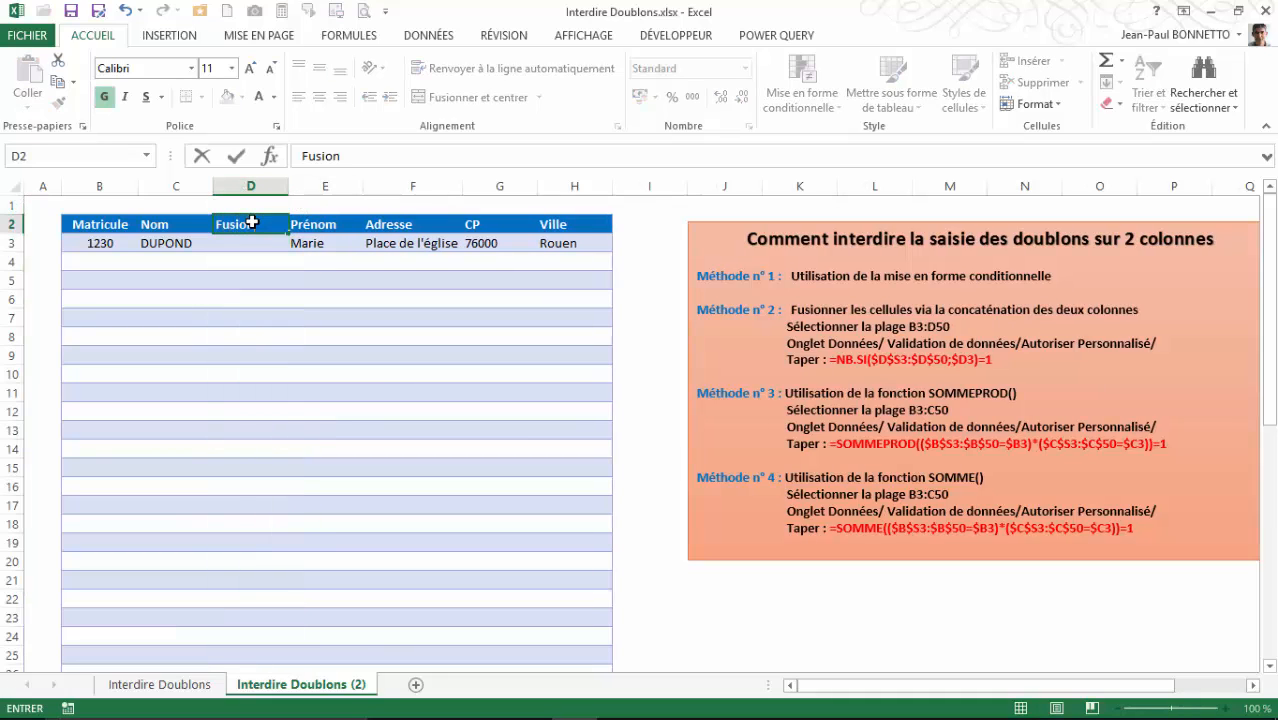
key("Return")
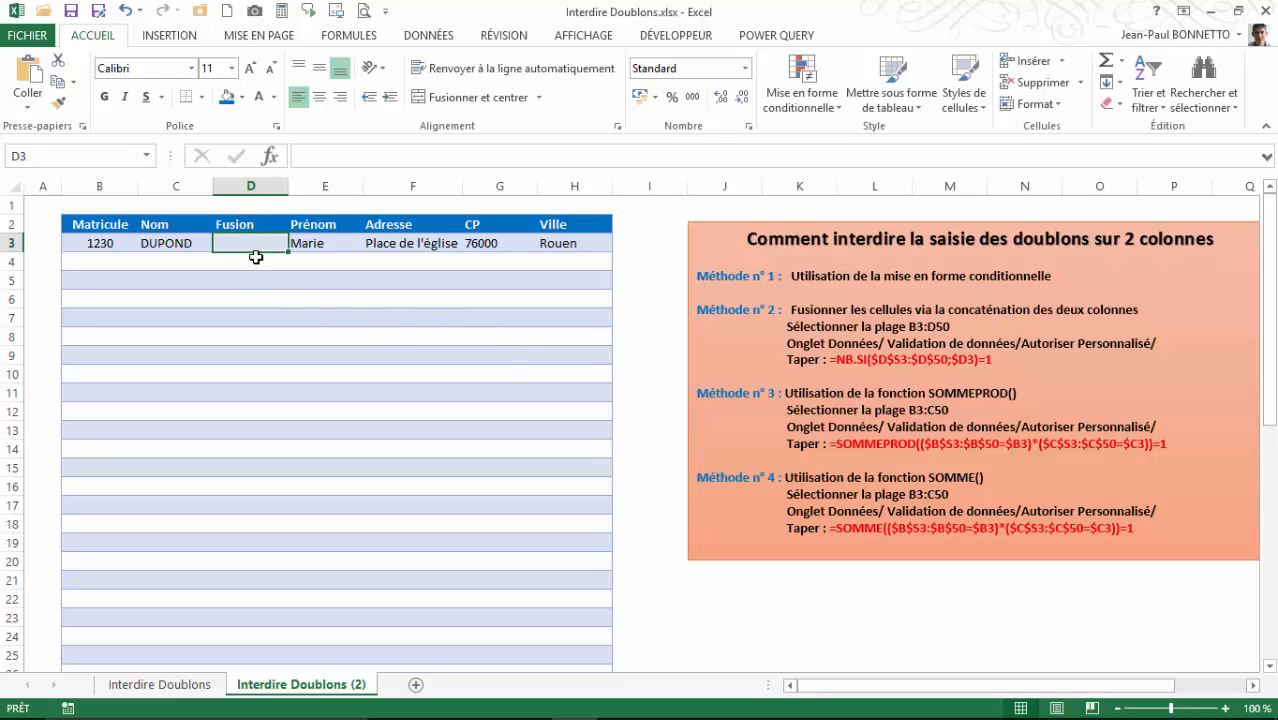
- Start a formula in the first Fusion cell, D3
type("=")
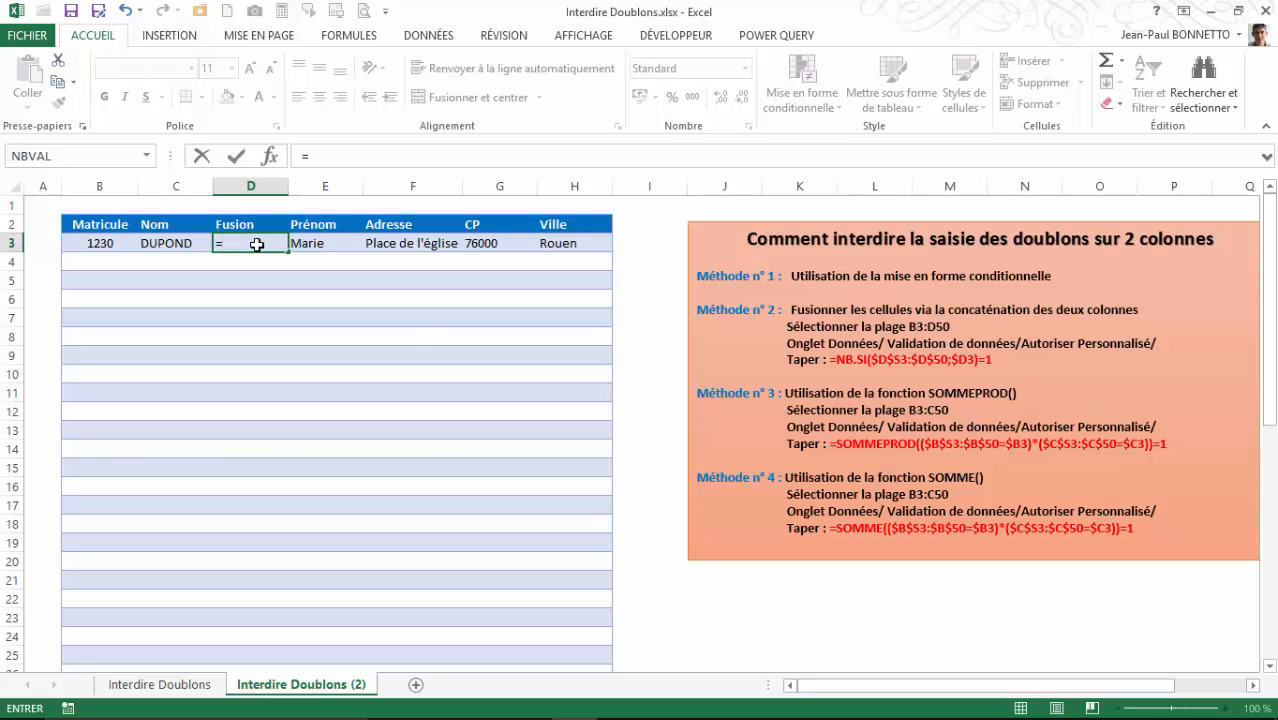
type("con")
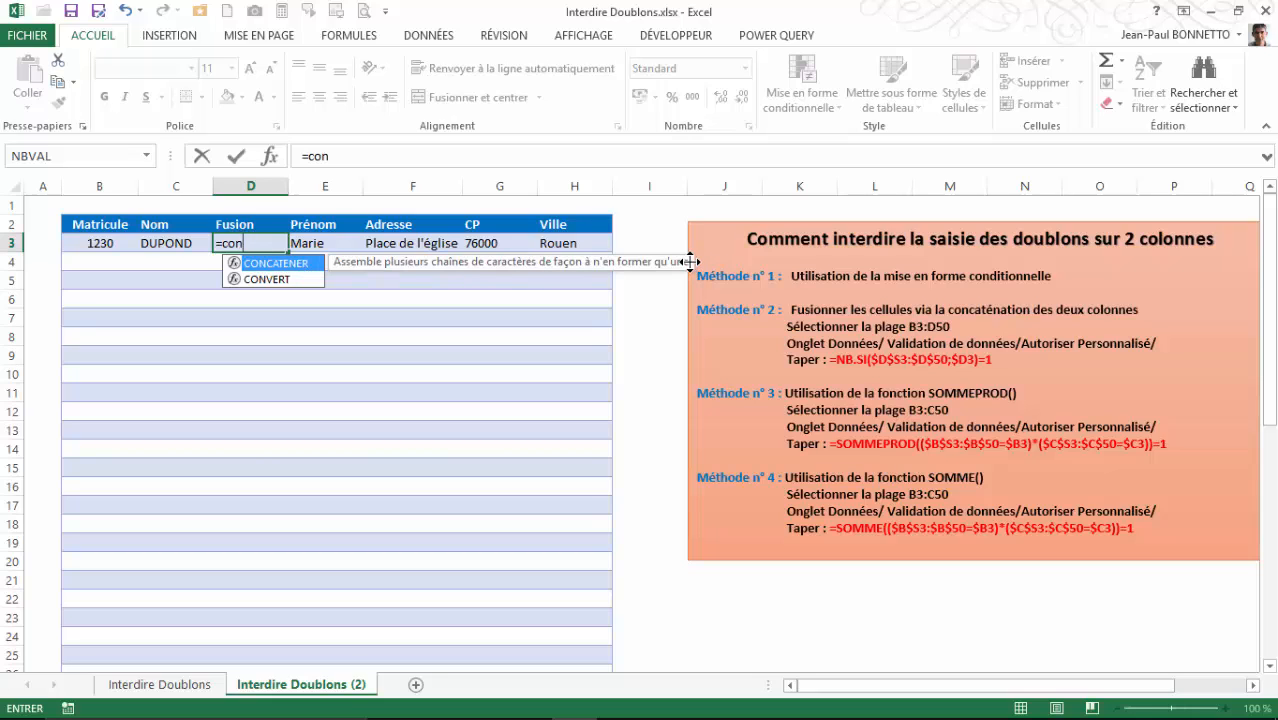
left_click_drag(690, 261, 475, 318)
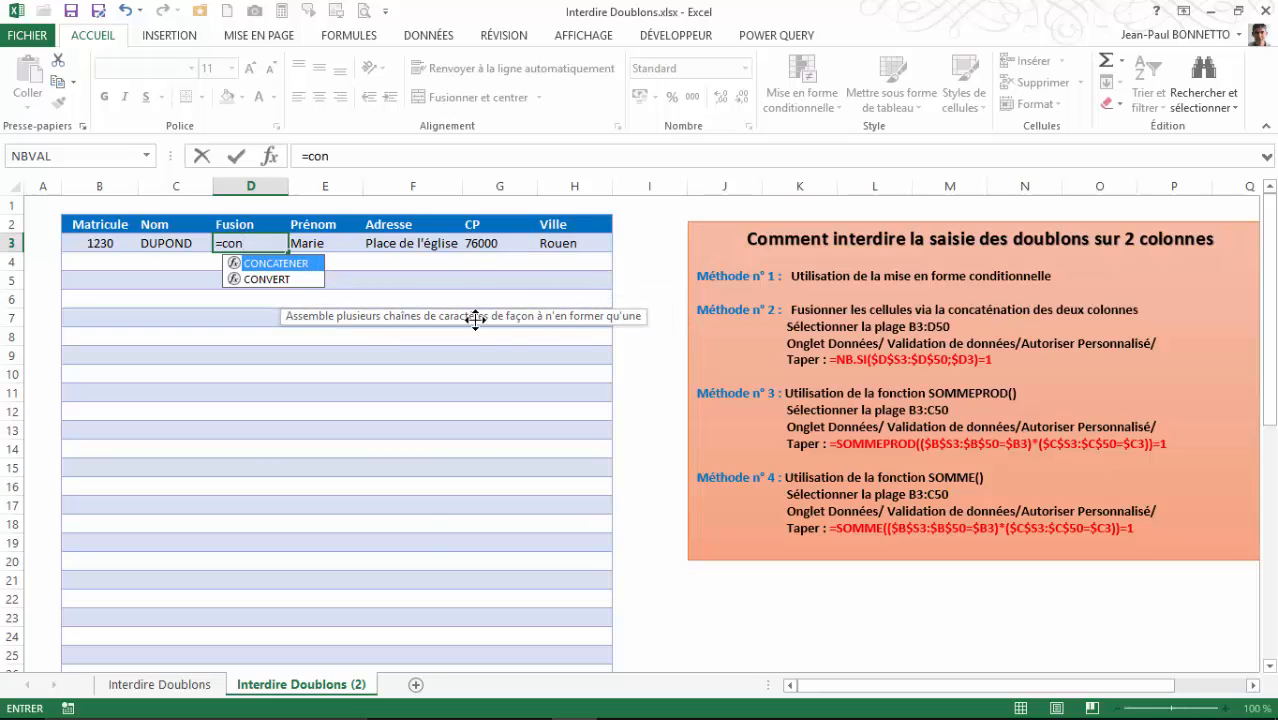
key("Escape")
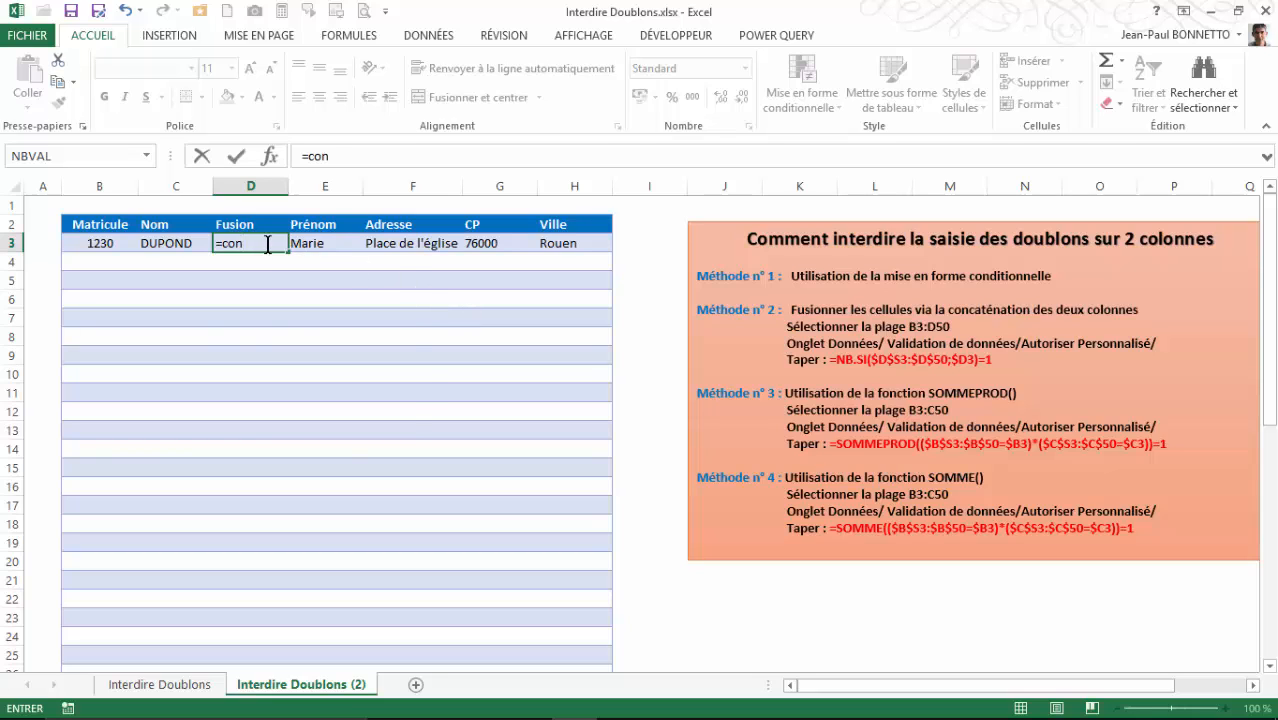
key("BackSpace")
key("BackSpace")
key("BackSpace")
- Complete the D3 formula as =B3&C3 to join Matricule and Nom, and widen column D to fit the text
left_click(99, 243)
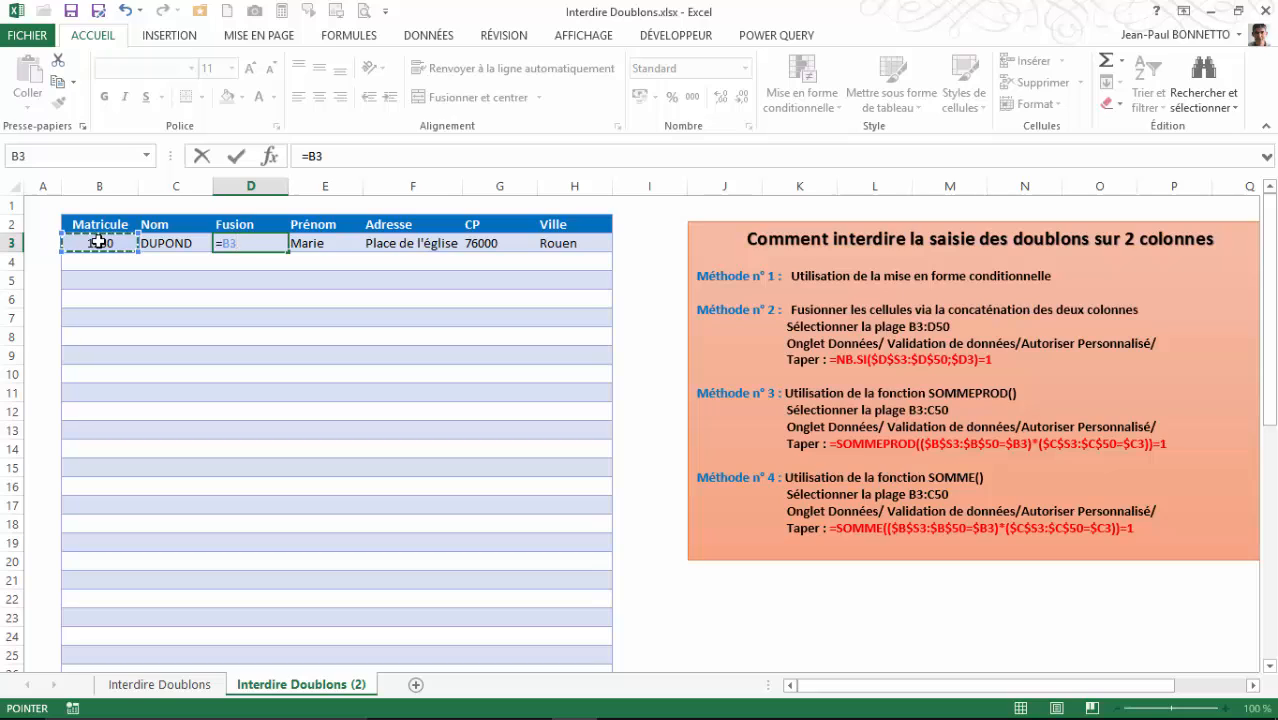
type("&")
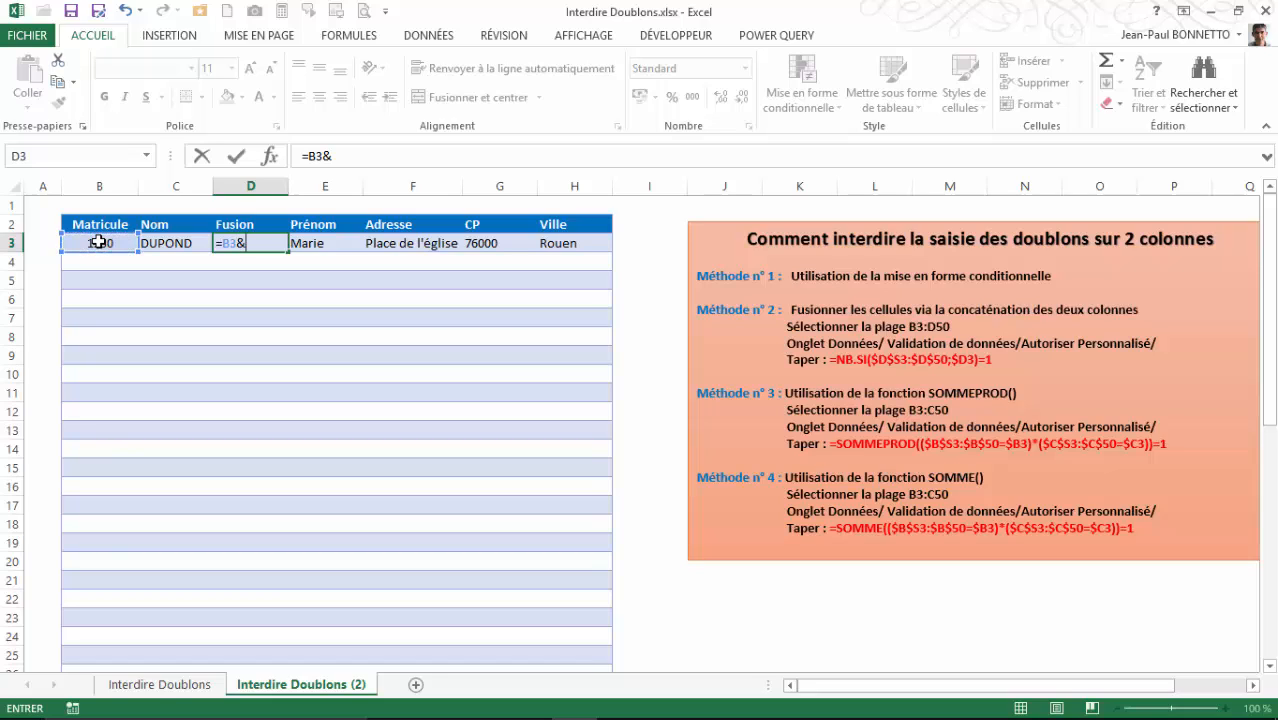
left_click(172, 243)
key("Return")
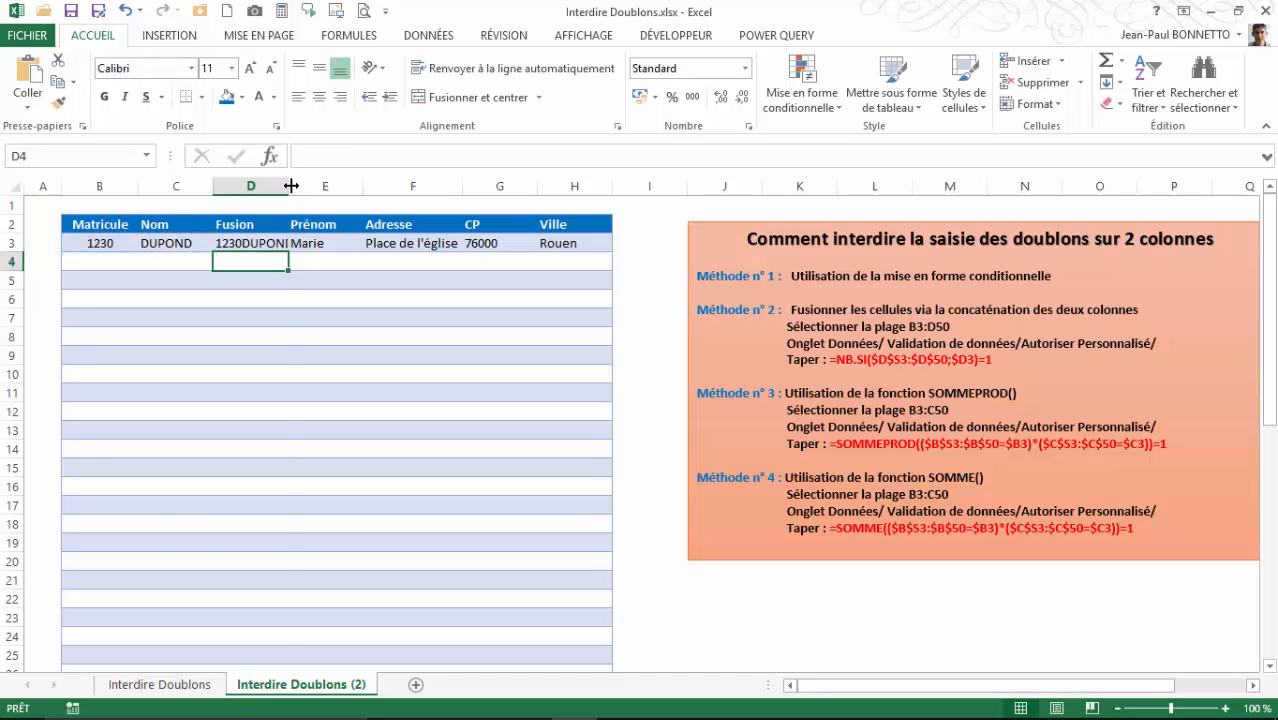
left_click_drag(288, 186, 300, 186)
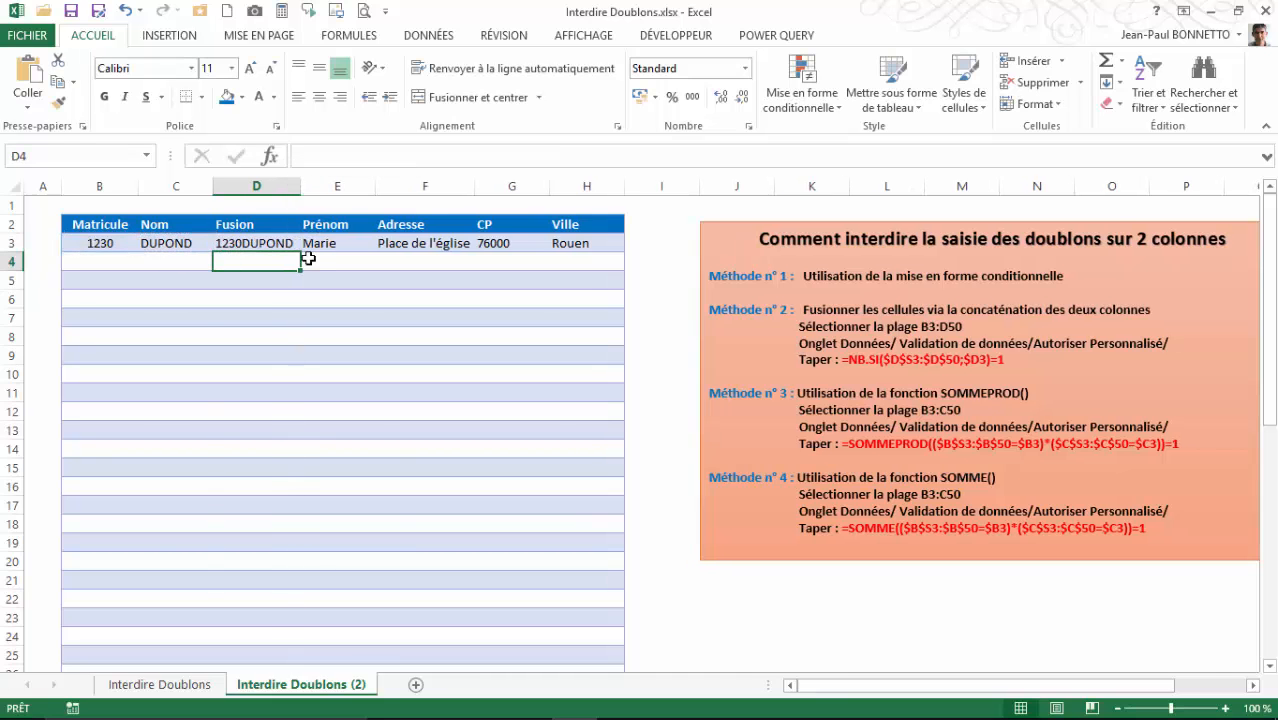
- Fill the D3 concatenation formula down the Fusion column to D50
left_click(250, 247)
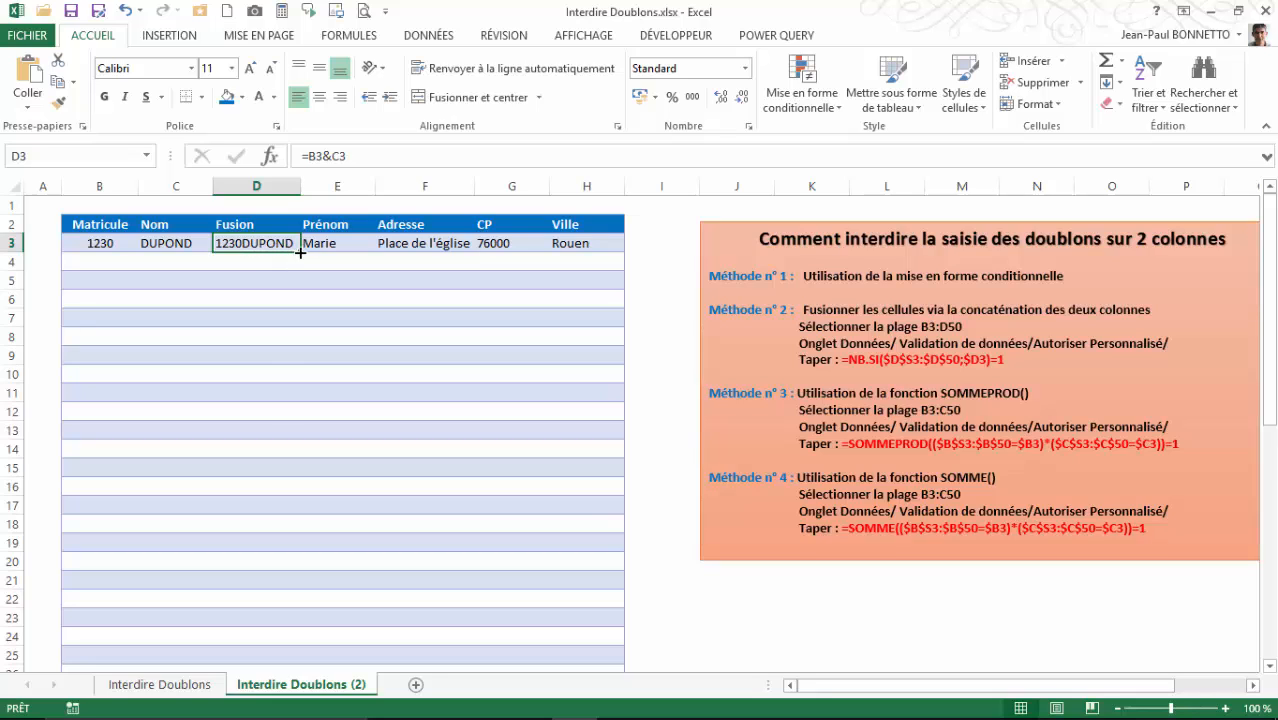
left_click_drag(300, 253, 284, 489)
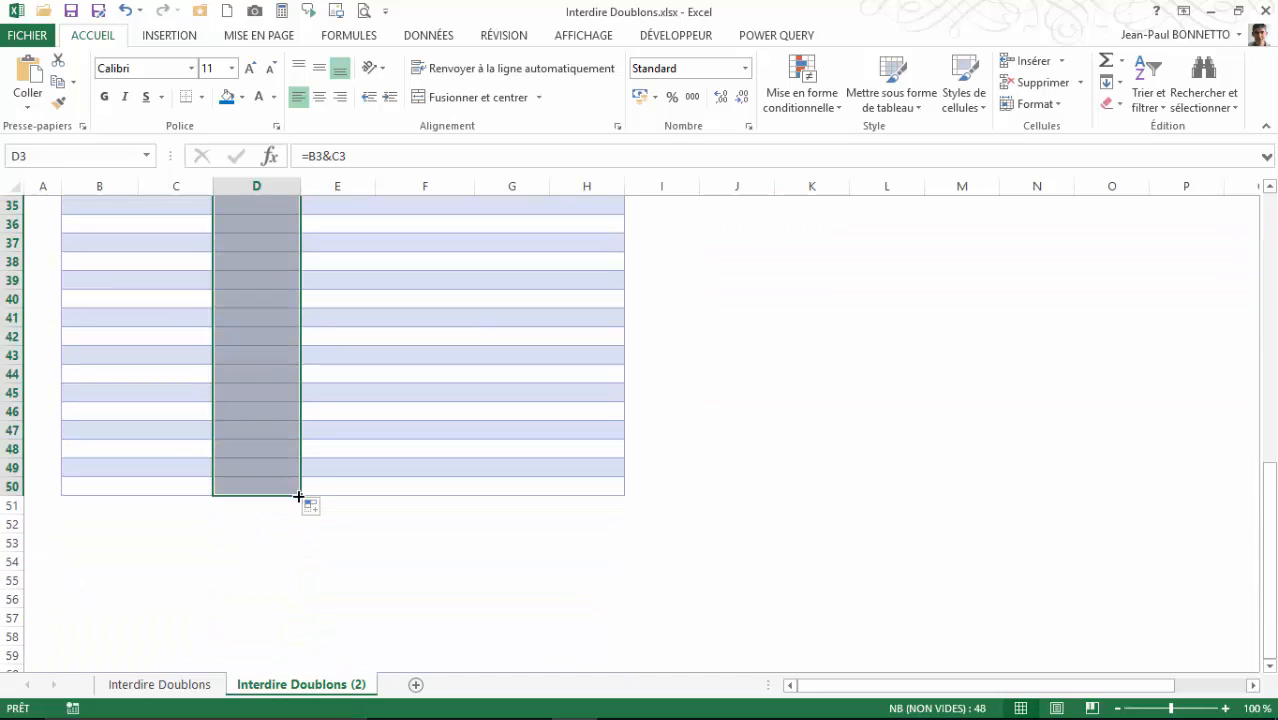
left_click(256, 392)
scroll(325, 408, "up", 11)
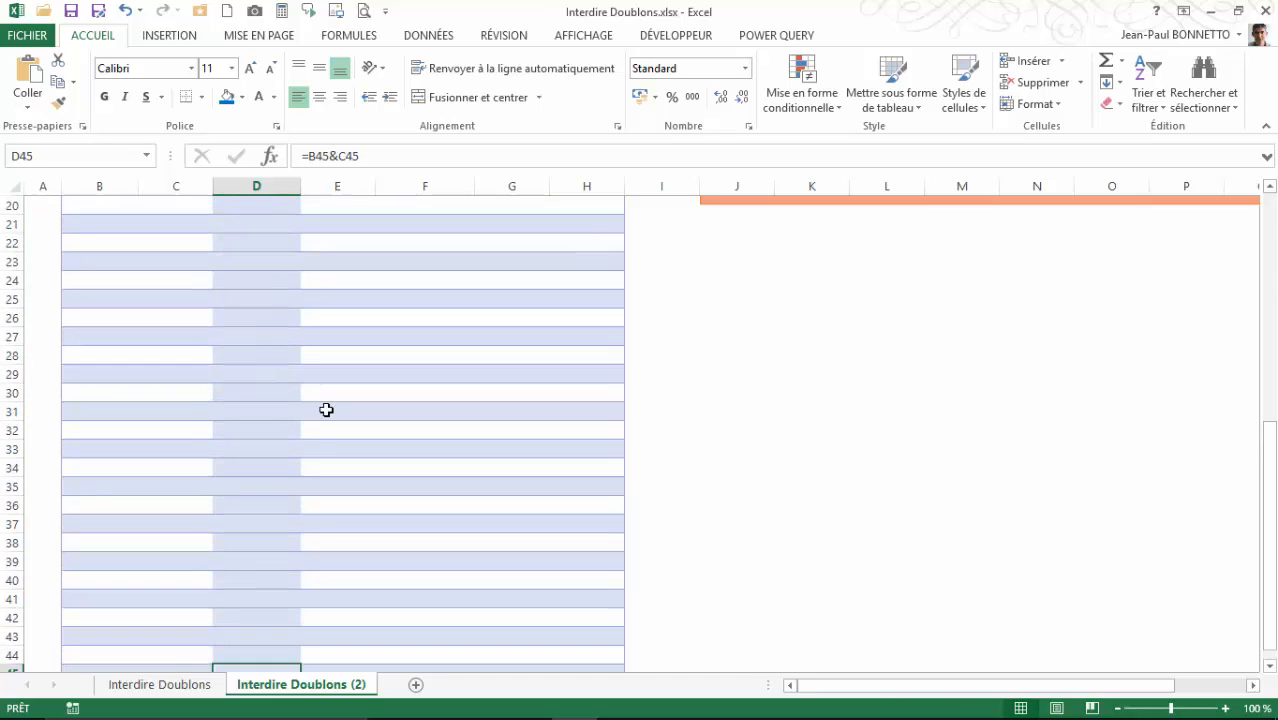
- Examine the copied formulas in the cells of the Fusion column below D3
left_click(250, 264)
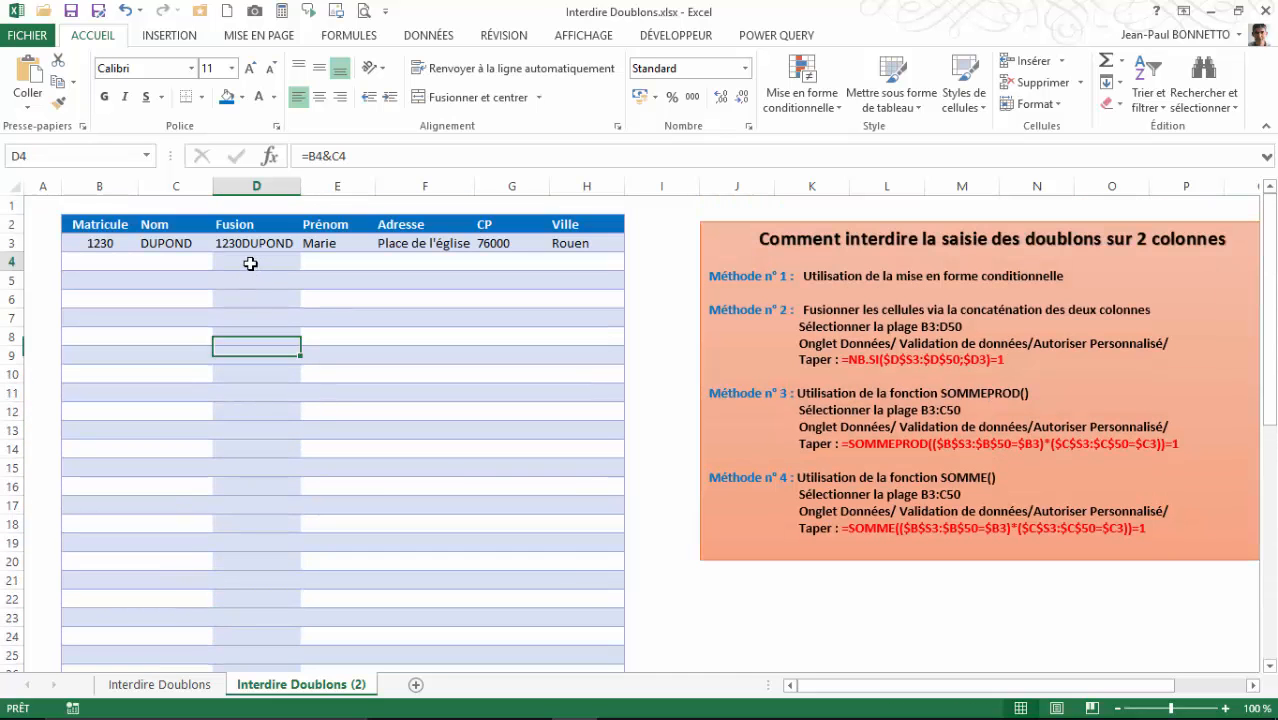
left_click(252, 296)
left_click(248, 256)
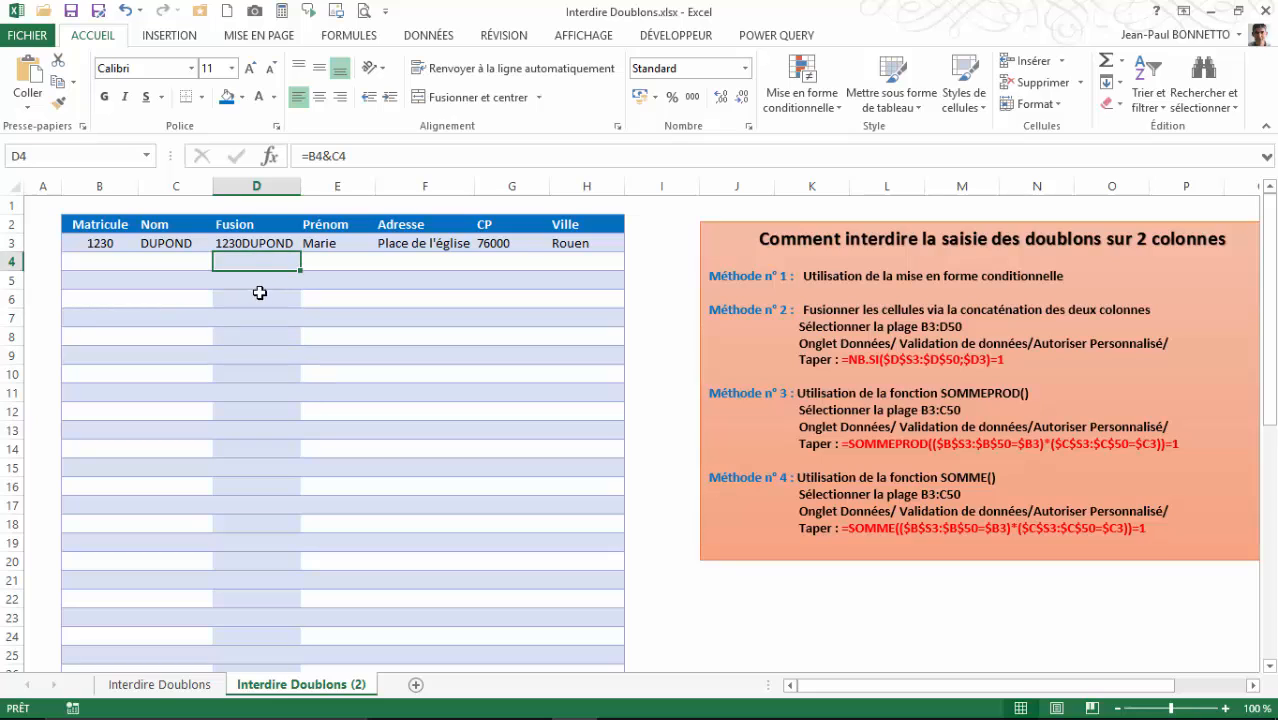
key("Up")
key("Down")
key("Down")
key("Down")
key("Down")
key("Down")
key("Down")
key("Down")
key("Down")
key("Down")
key("Down")
key("Down")
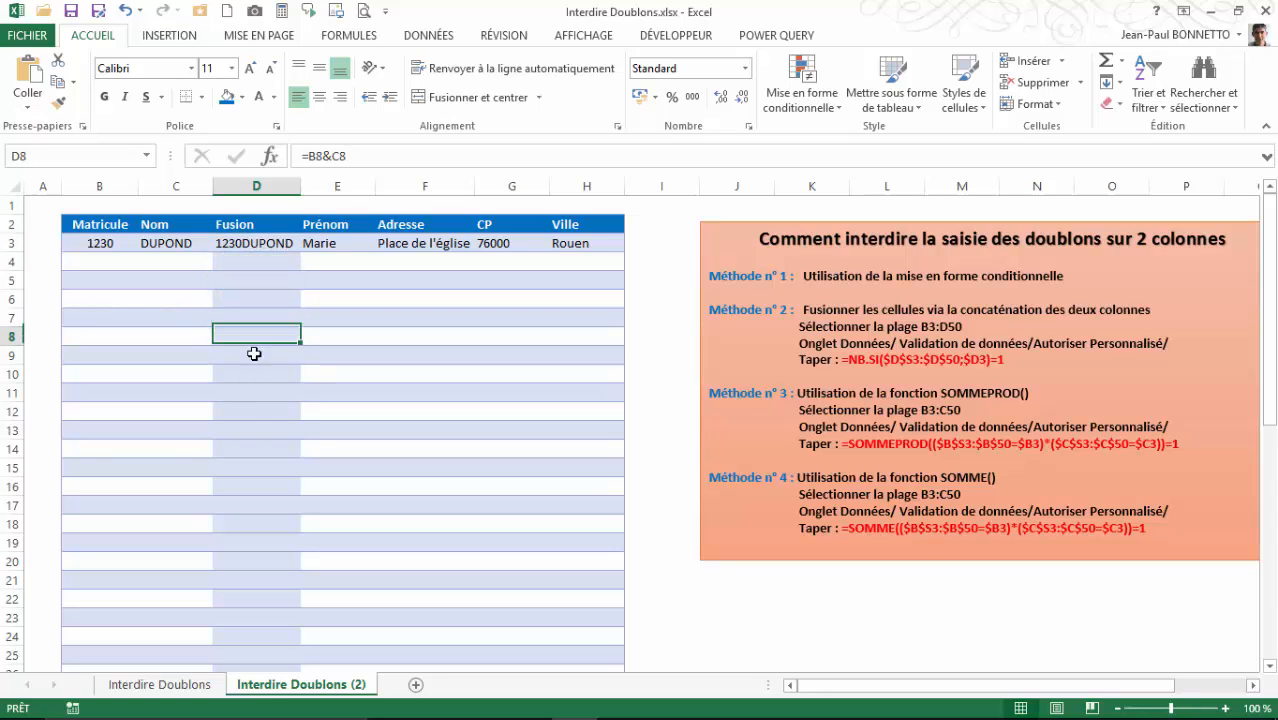
left_click(258, 190)
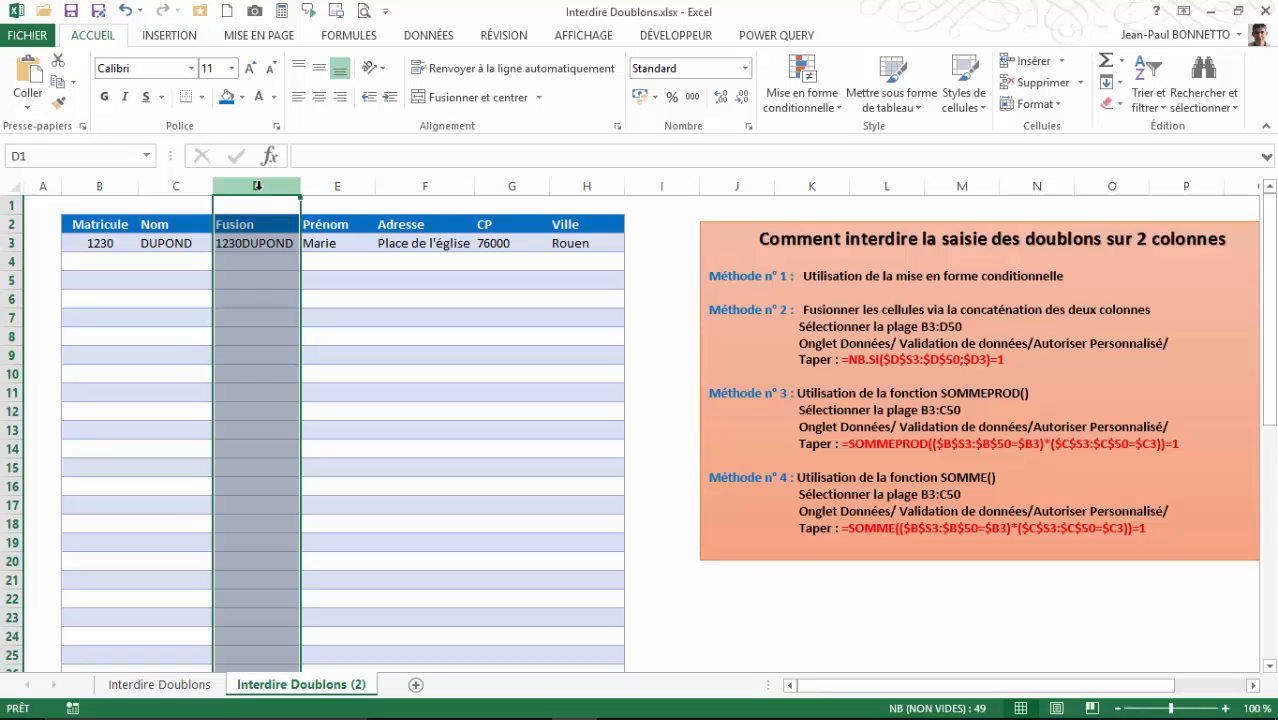
left_click(197, 265)
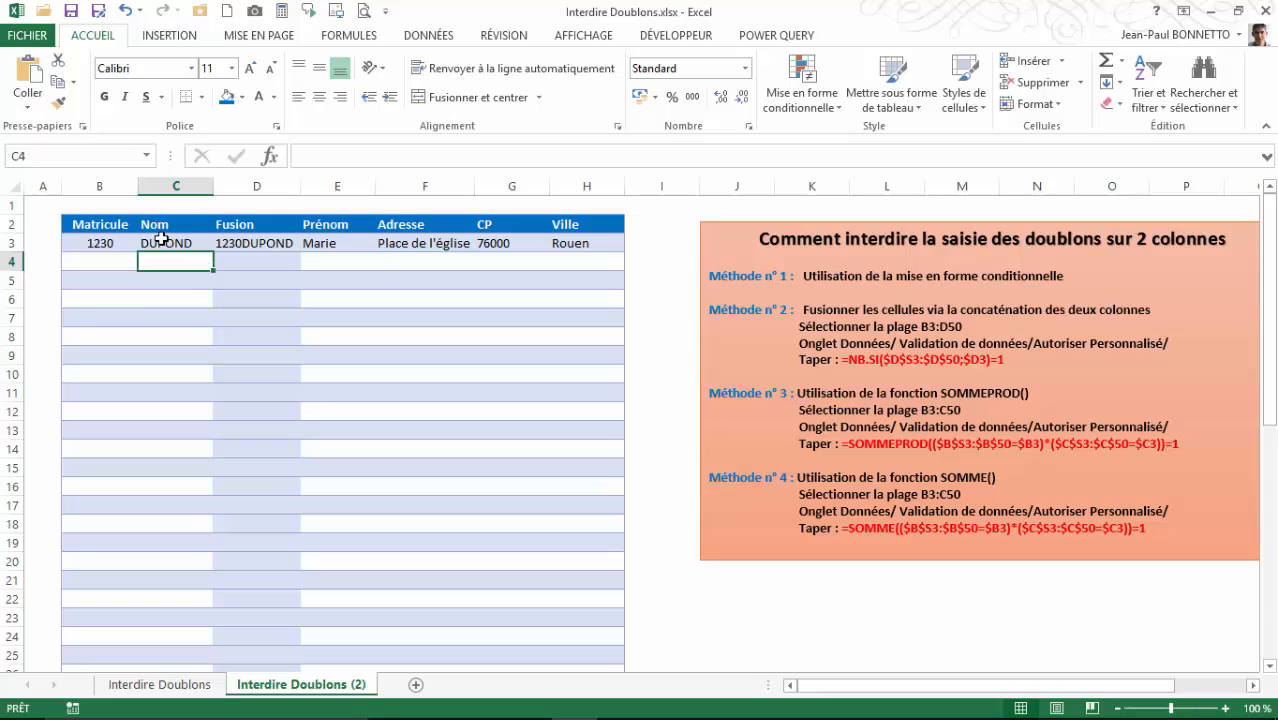
- Open data validation for B3:D50 and extend the existing validation to all selected cells
left_click_drag(89, 242, 291, 222)
left_click_drag(1272, 538, 1270, 166)
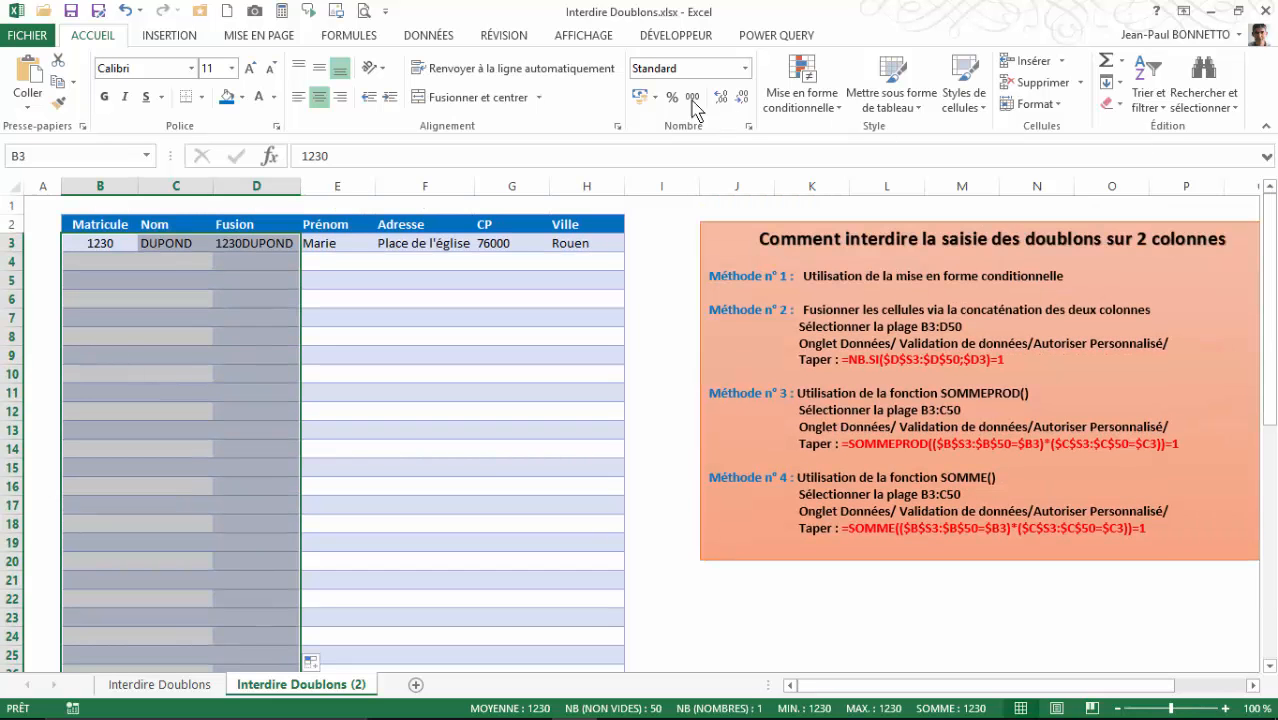
left_click(427, 36)
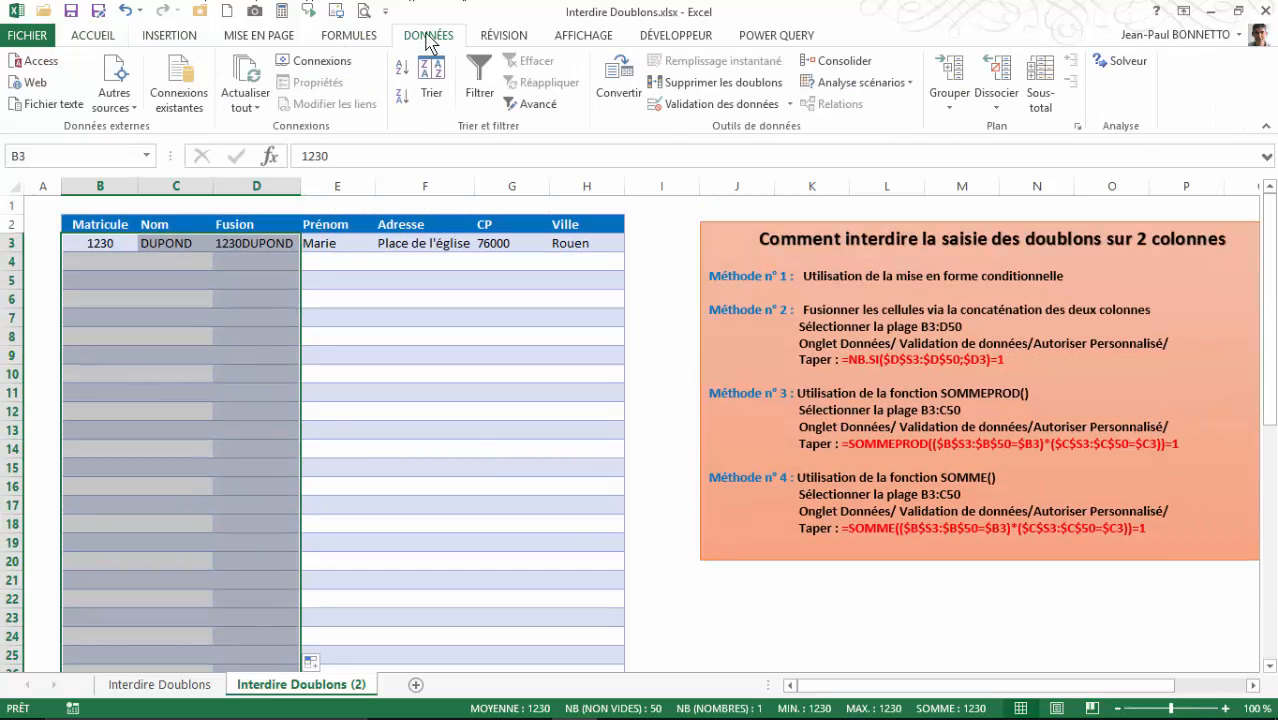
left_click(789, 104)
left_click(716, 127)
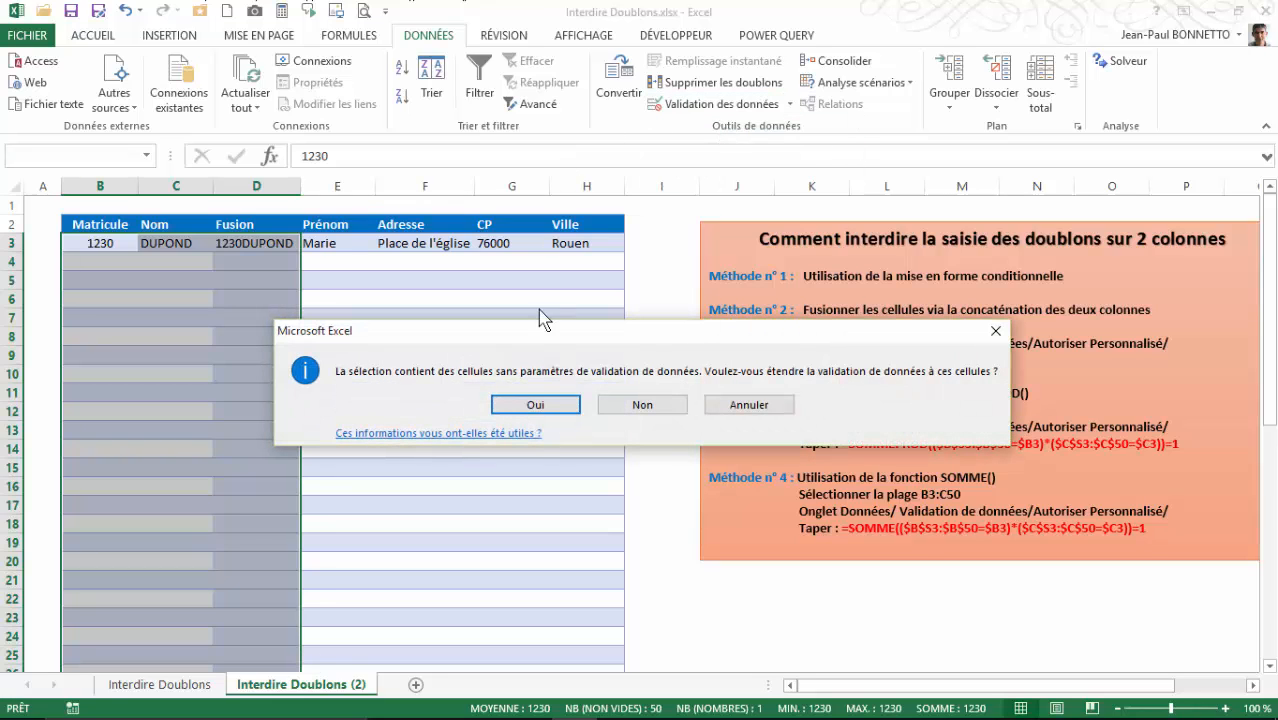
left_click(540, 405)
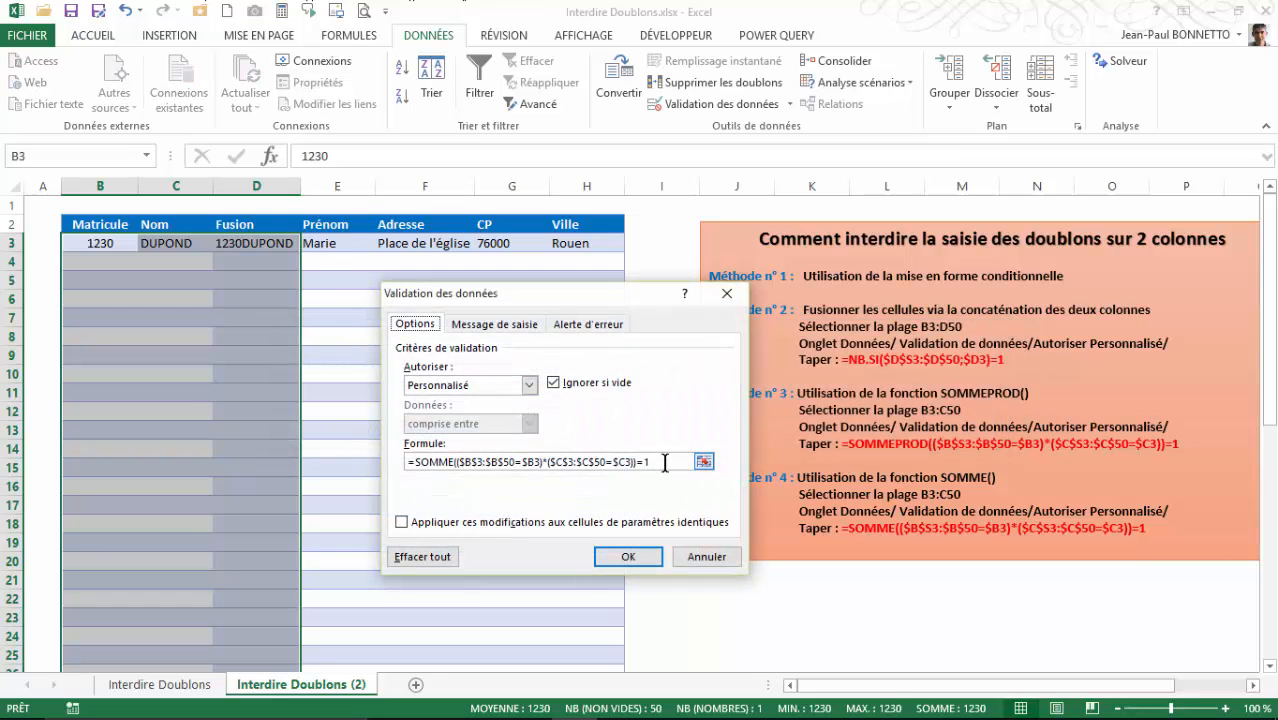
- Clear the existing SOMME validation formula and set the allowed criterion to Personnalisé
left_click_drag(664, 463, 359, 452)
key("Delete")
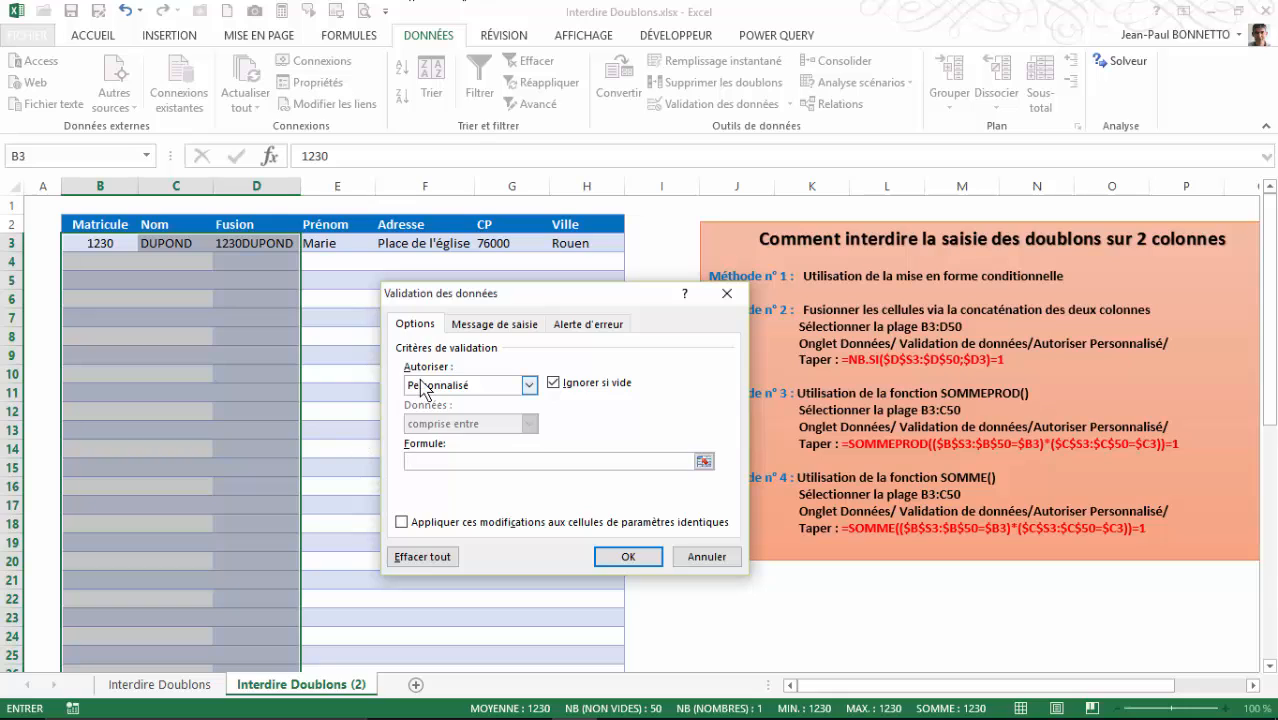
left_click(529, 385)
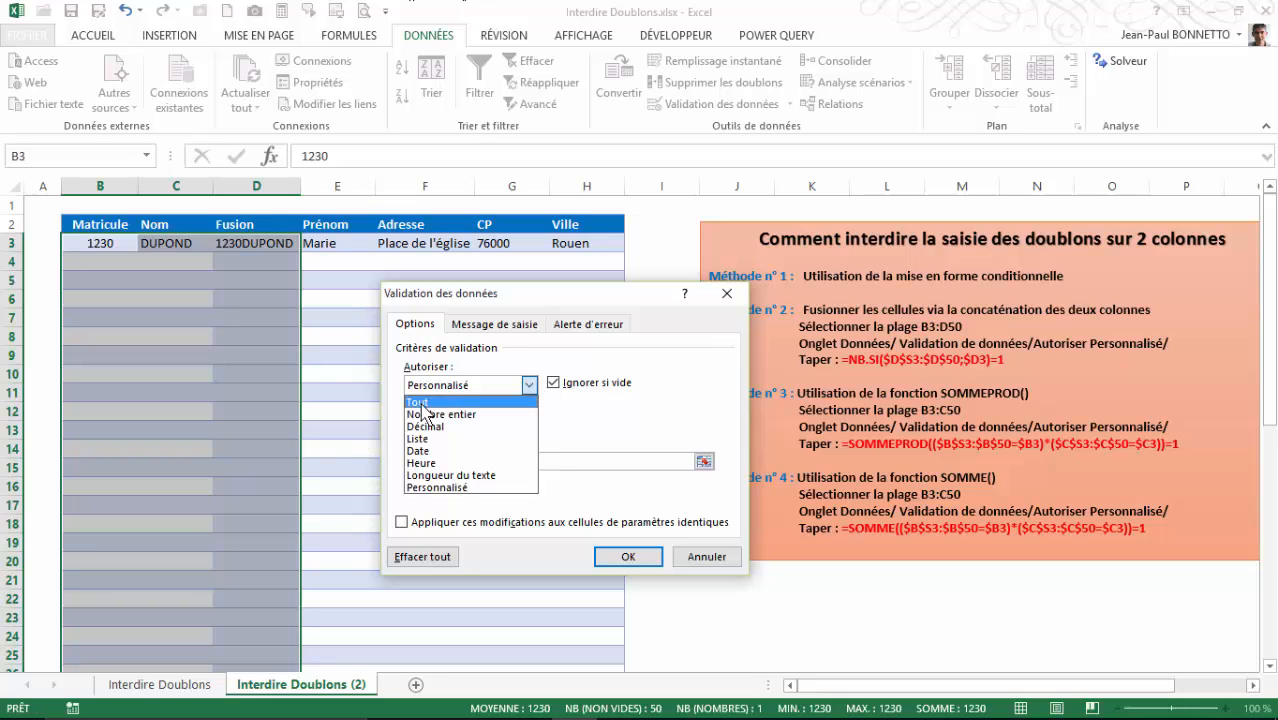
left_click(438, 402)
left_click(529, 385)
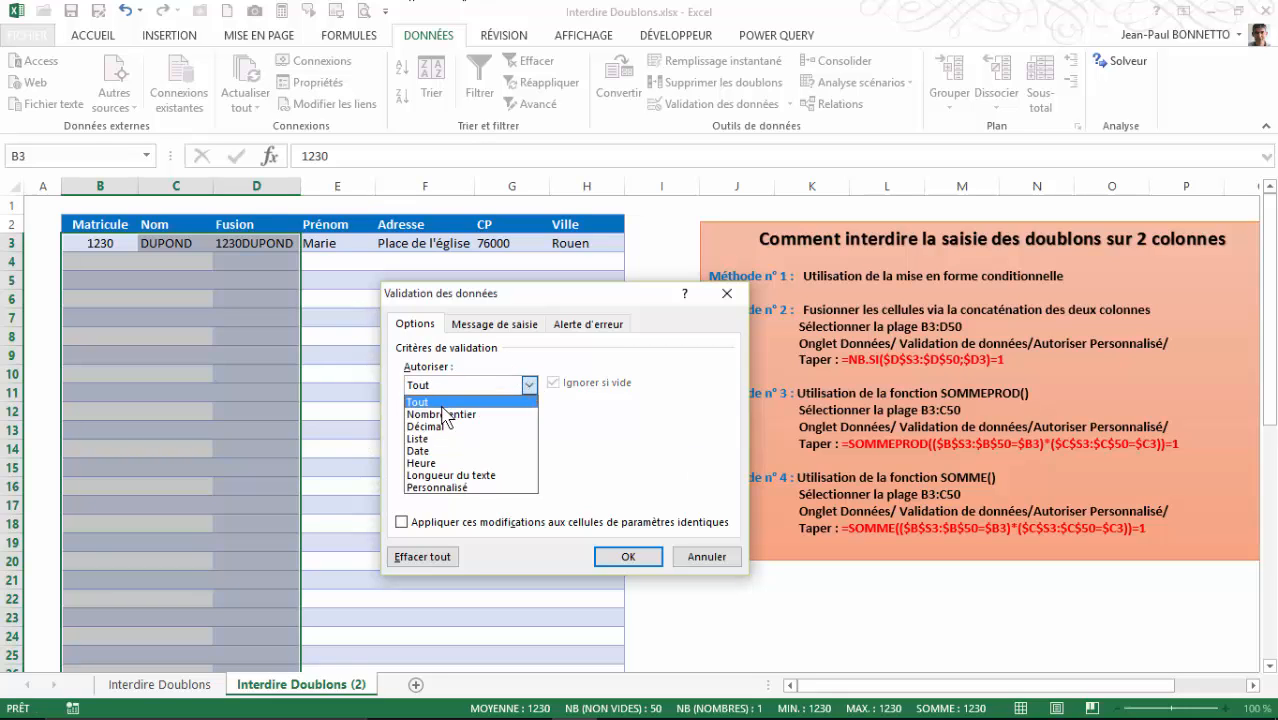
left_click(437, 487)
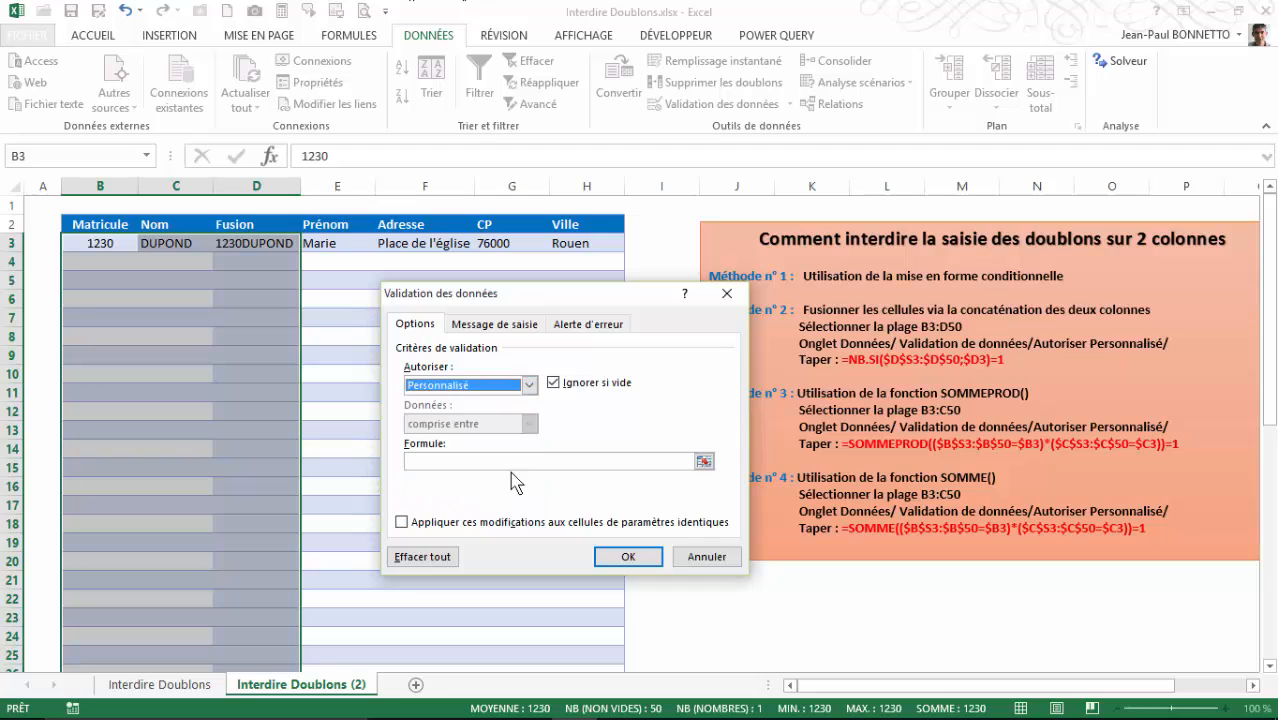
- Enter the custom validation formula =NB.SI($D$3:$D$50;$D3)=1
left_click(415, 462)
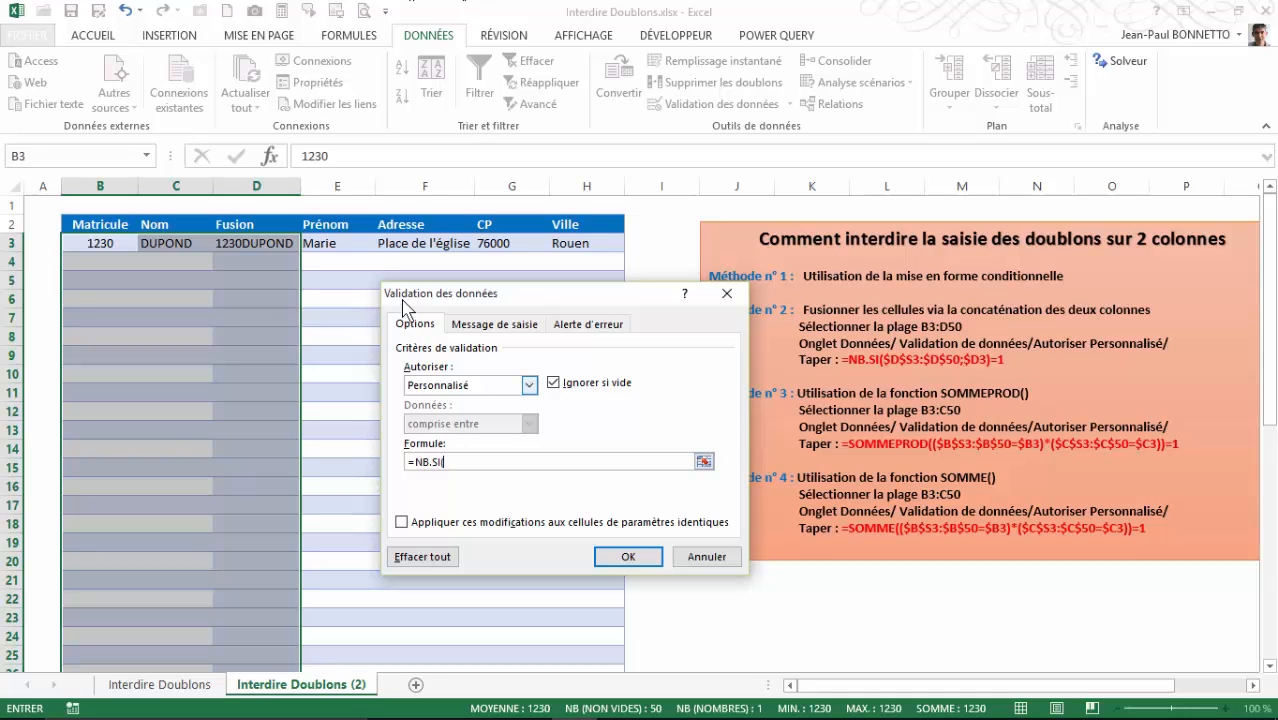
left_click_drag(250, 243, 260, 636)
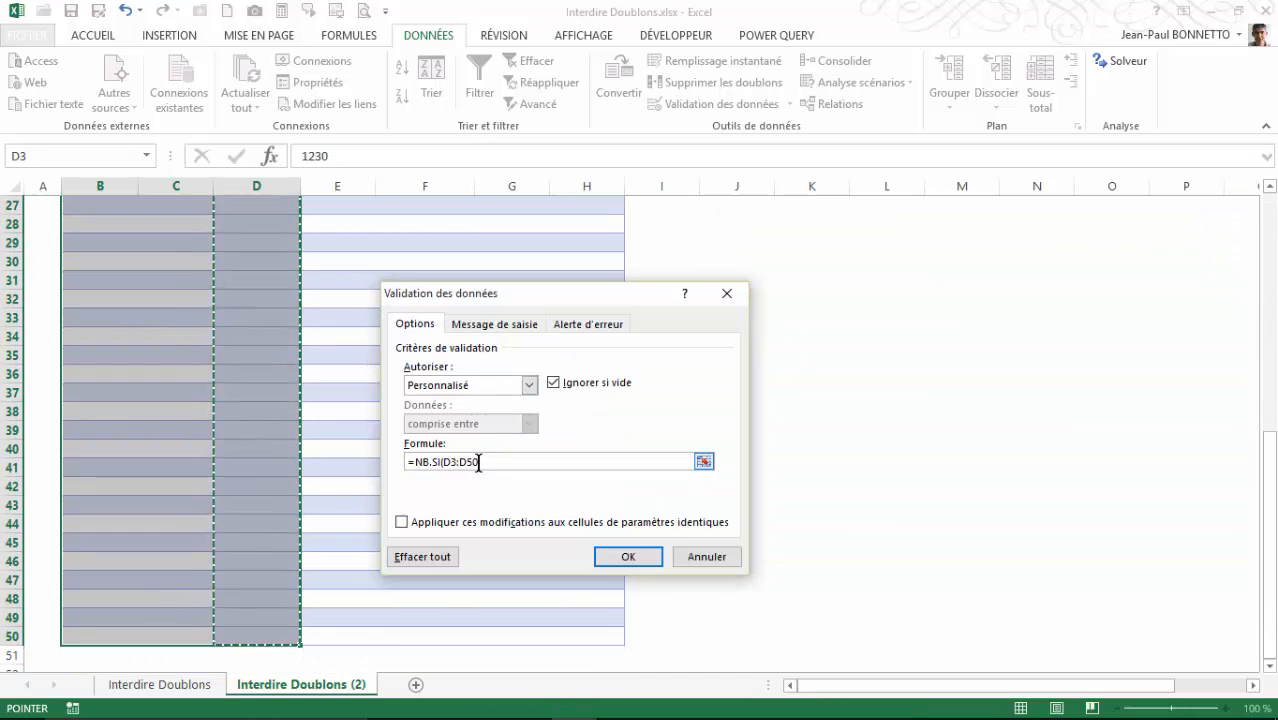
key("F4")
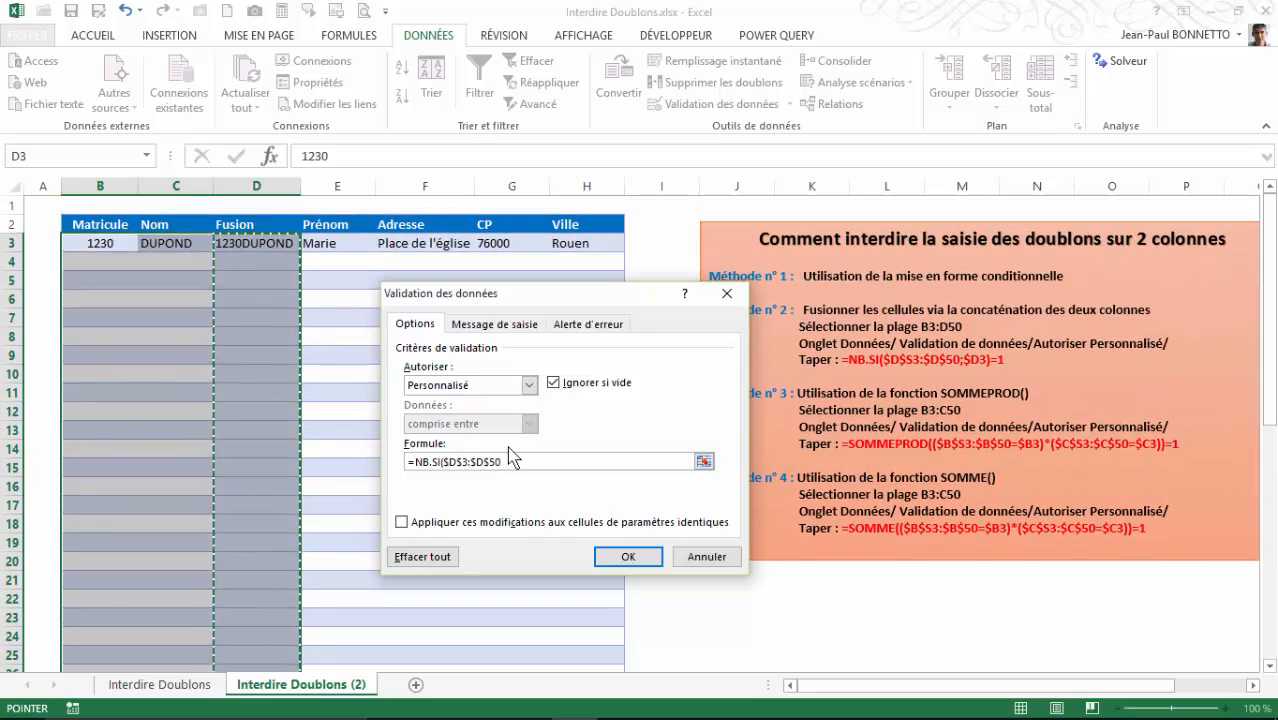
type(";")
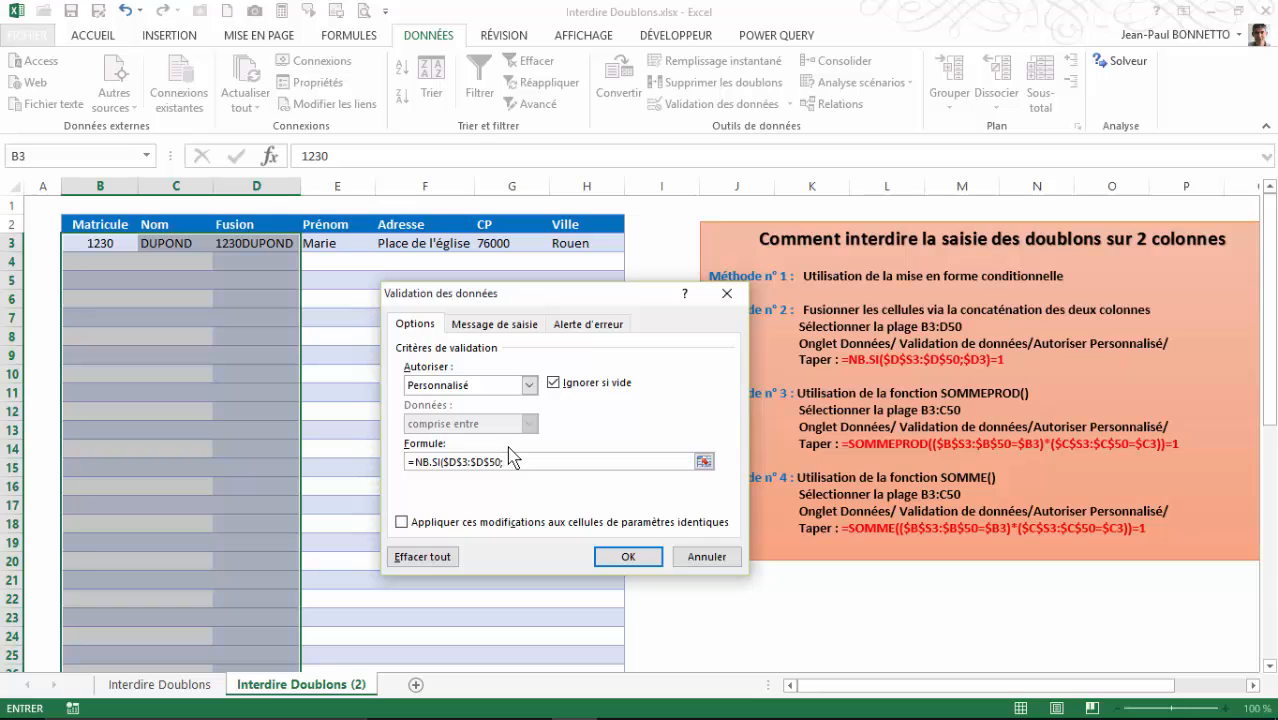
left_click(248, 243)
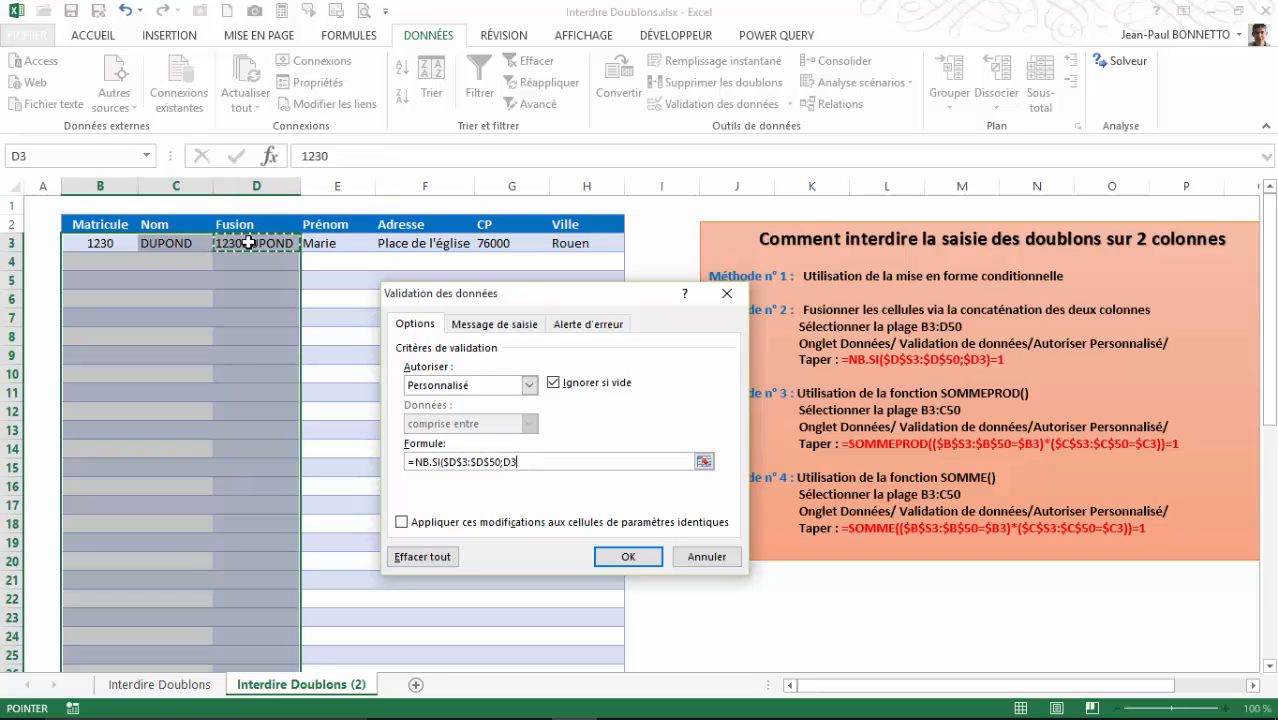
key("F4")
key("F4")
key("F4")
type("=1")
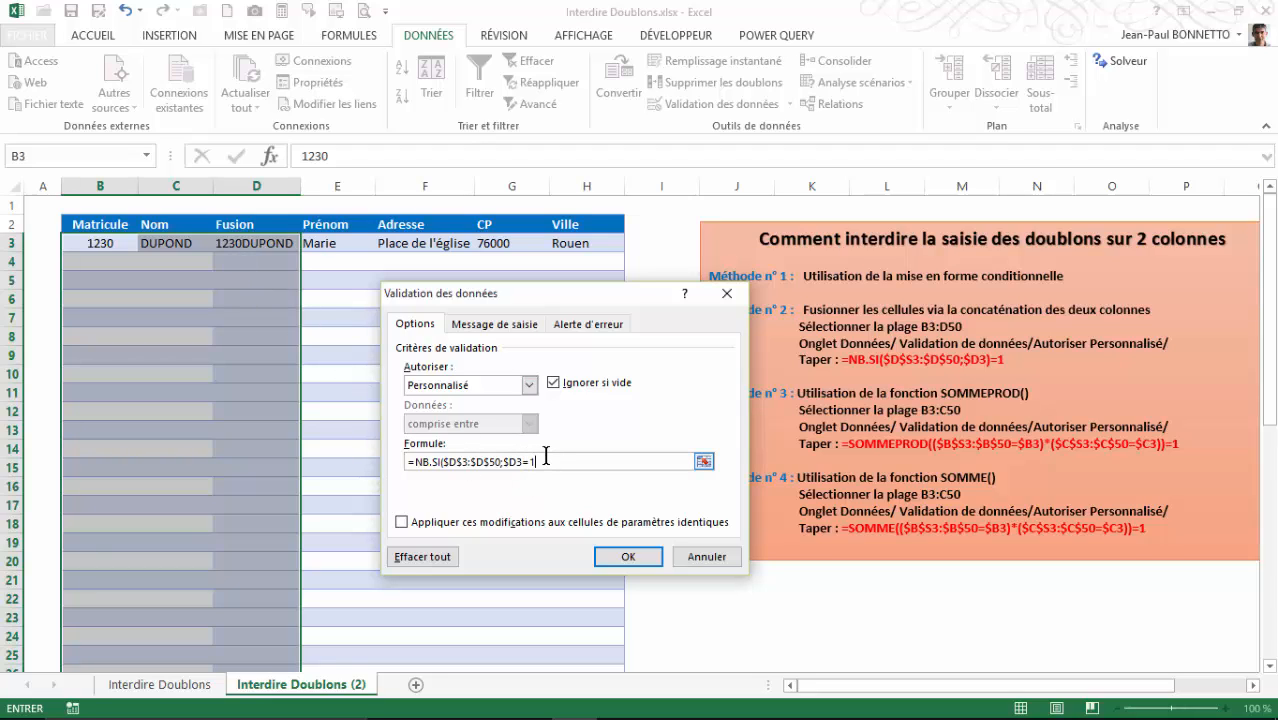
- Check the error alert's style, title and message, and apply the validation rule to B3:D50
left_click(592, 324)
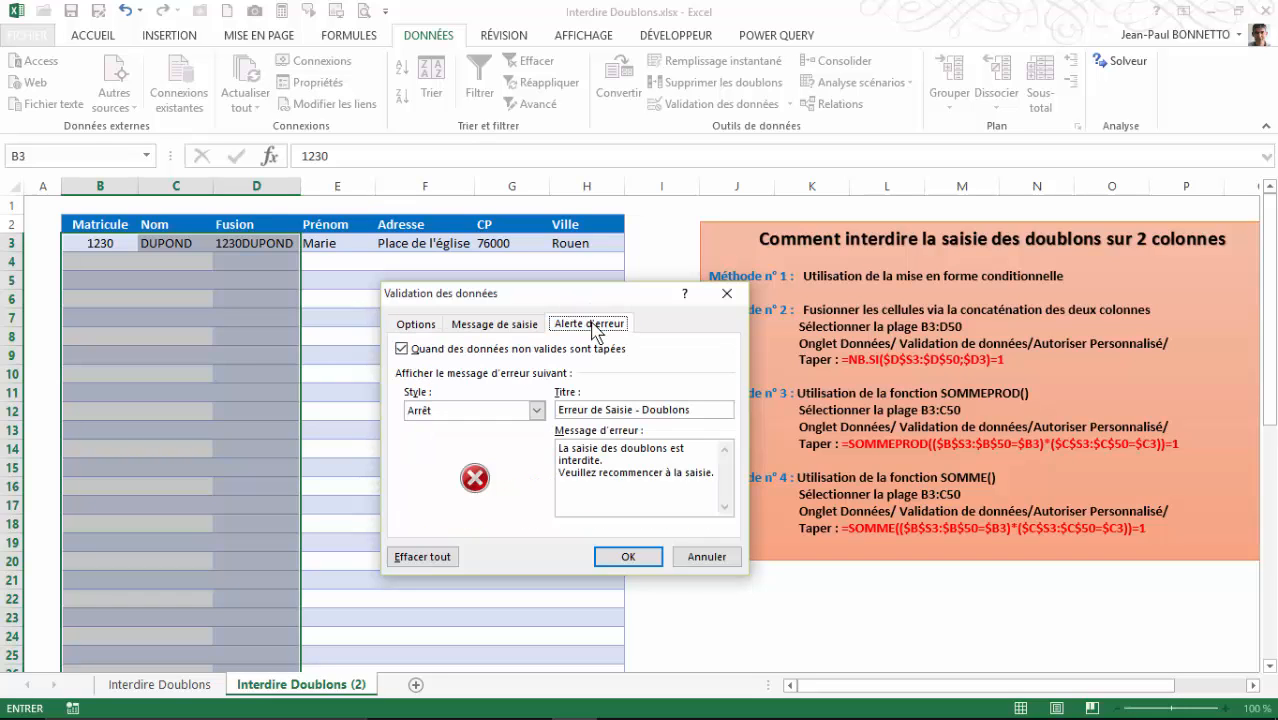
left_click(694, 409)
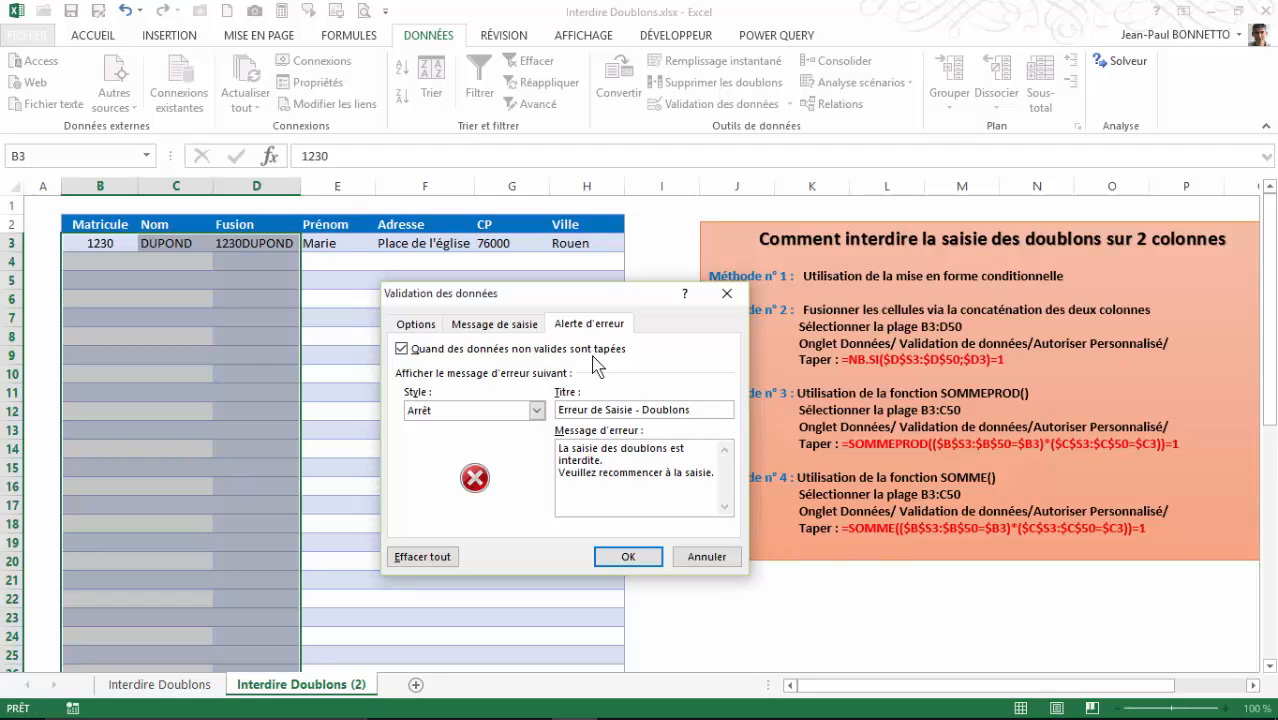
left_click(627, 555)
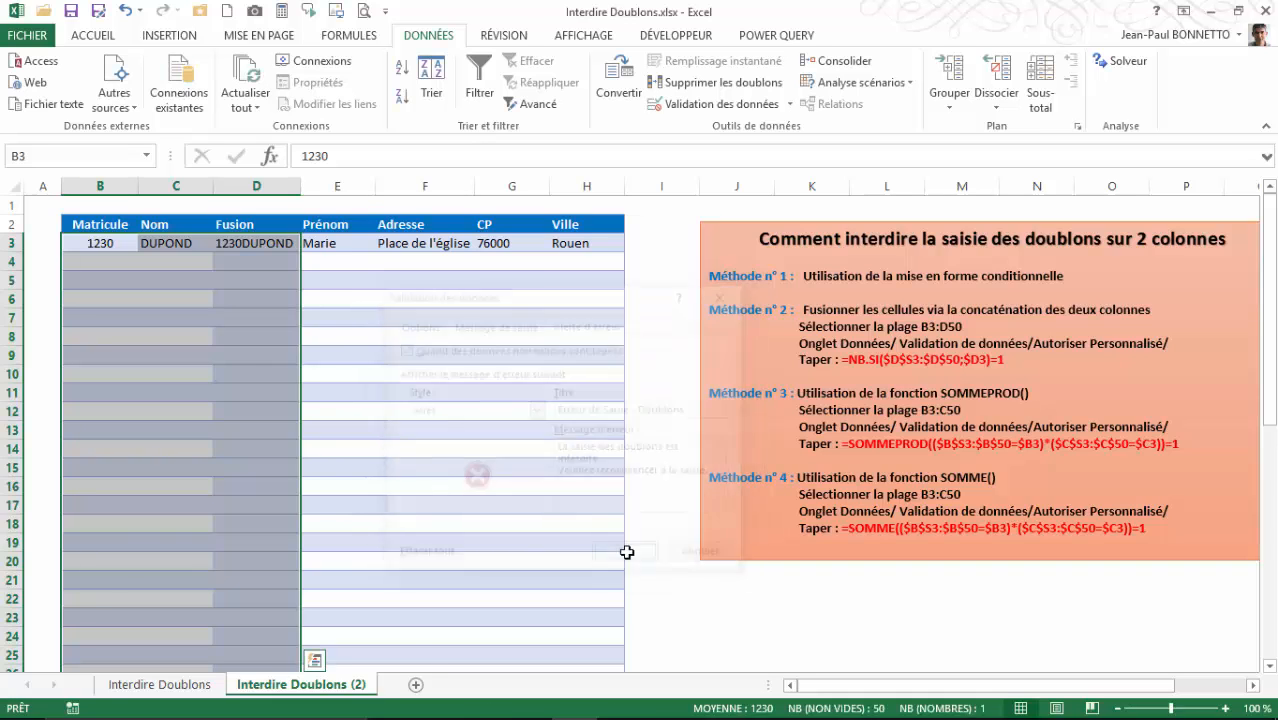
- Hide the Fusion column D of the table
left_click(104, 261)
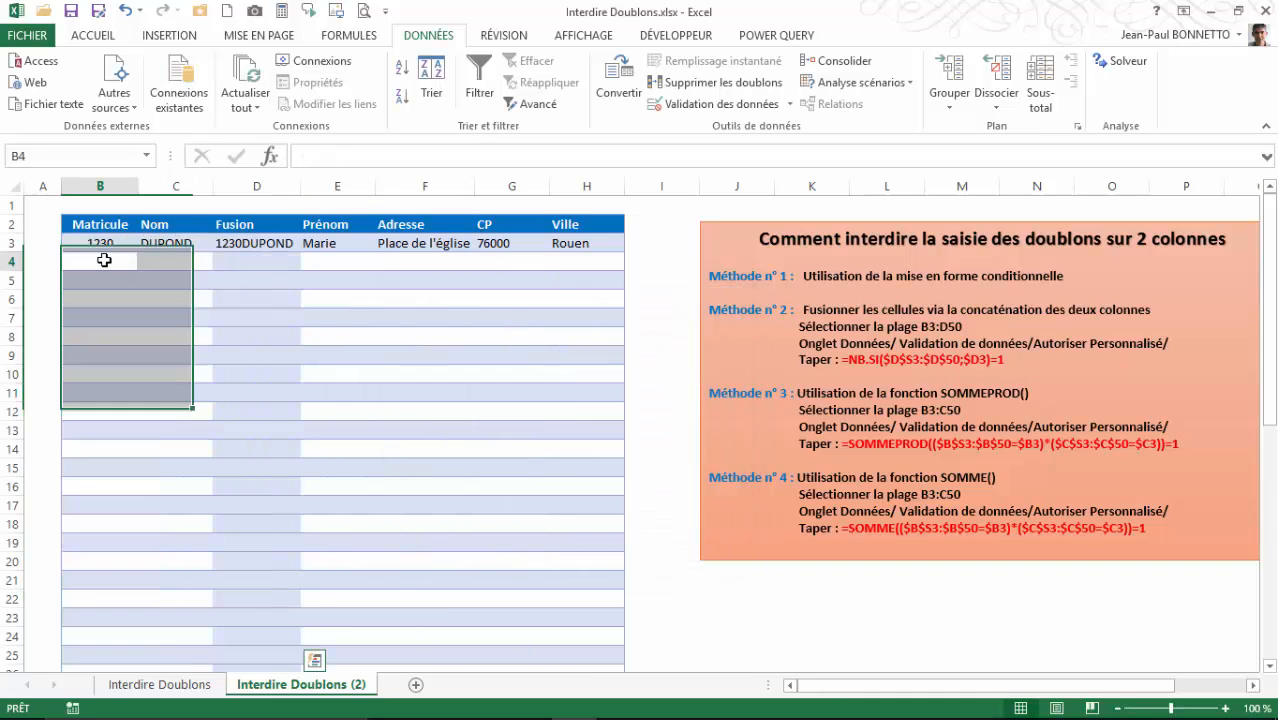
right_click(256, 187)
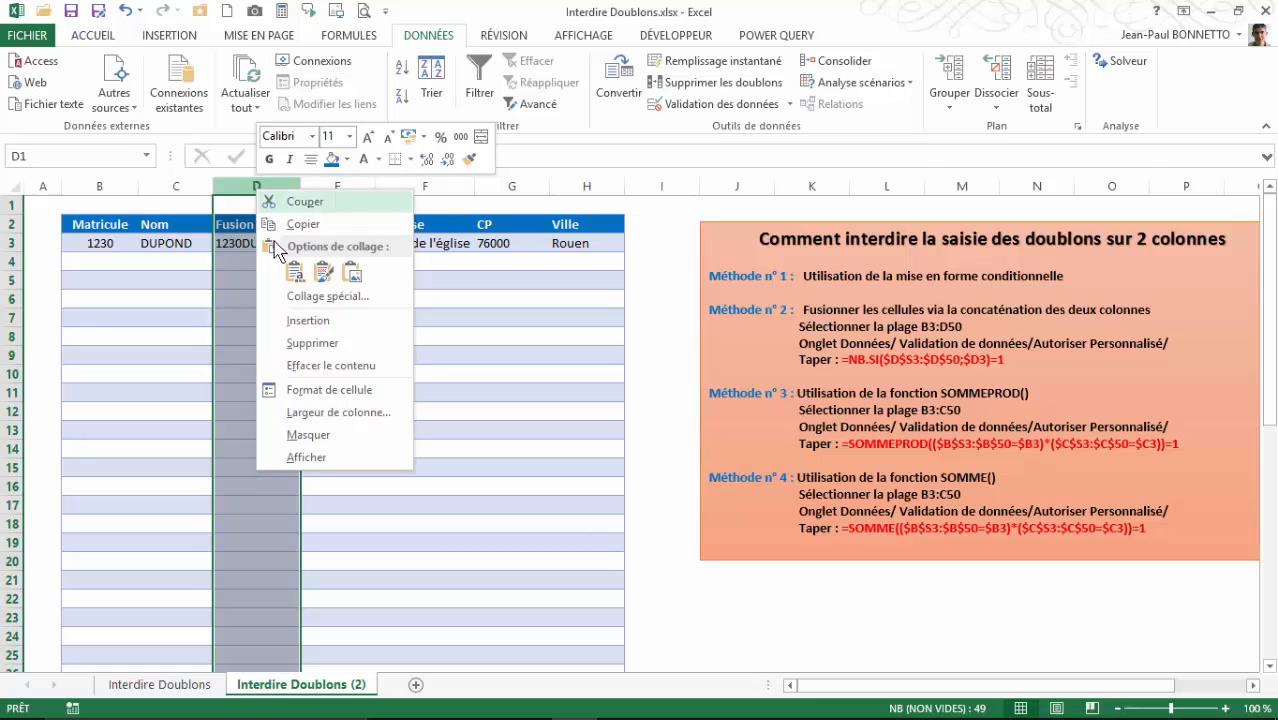
left_click(307, 435)
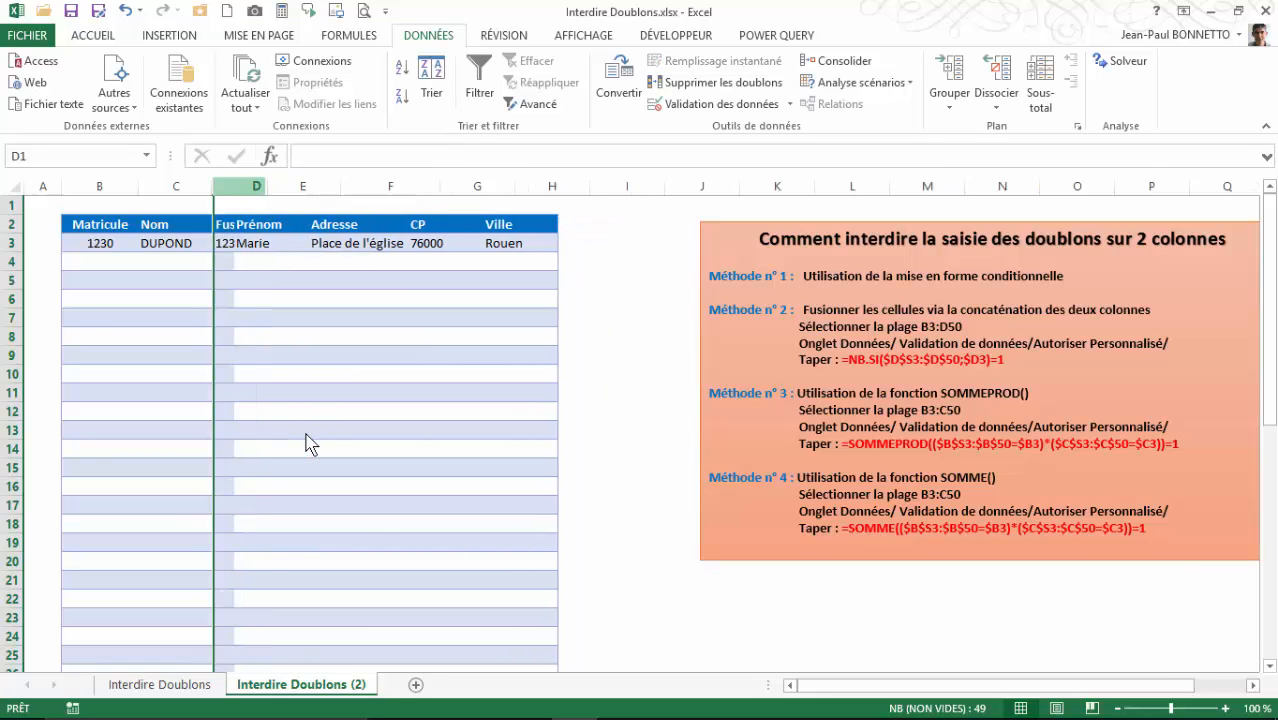
- Try to enter the next consecutive matricule in B4, retry the entry once, and cancel it
left_click(98, 261)
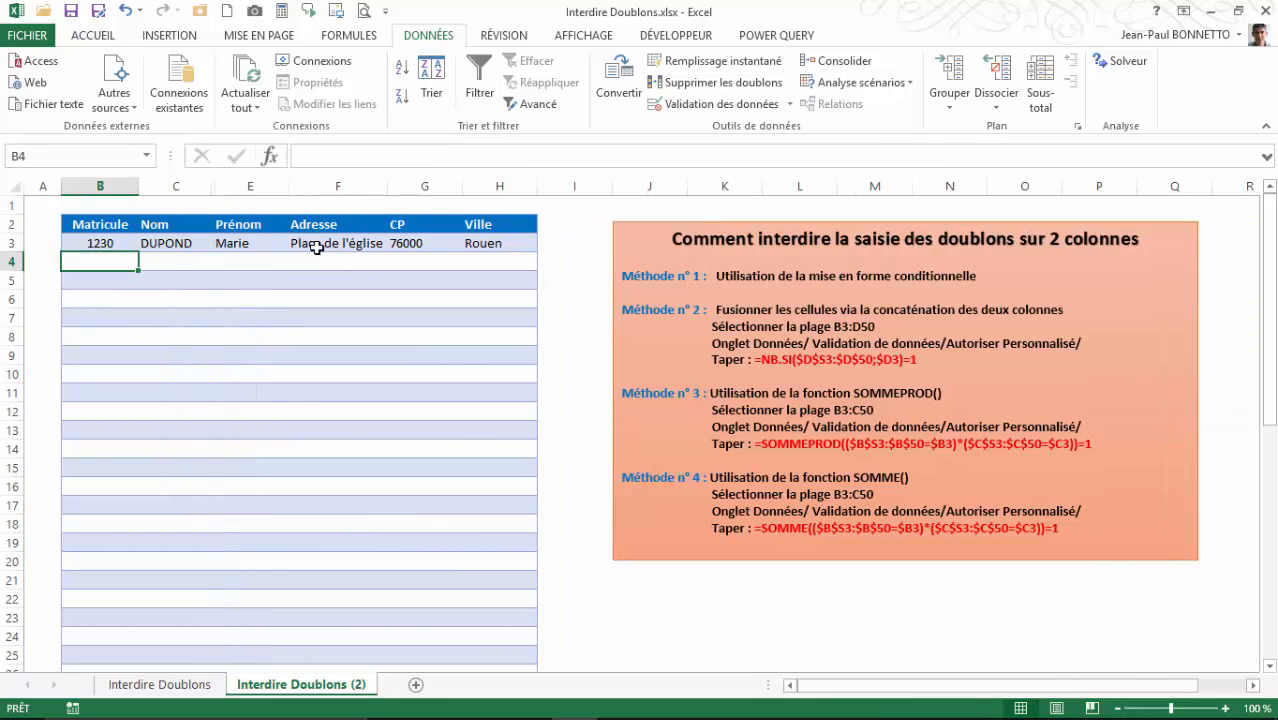
type("1231")
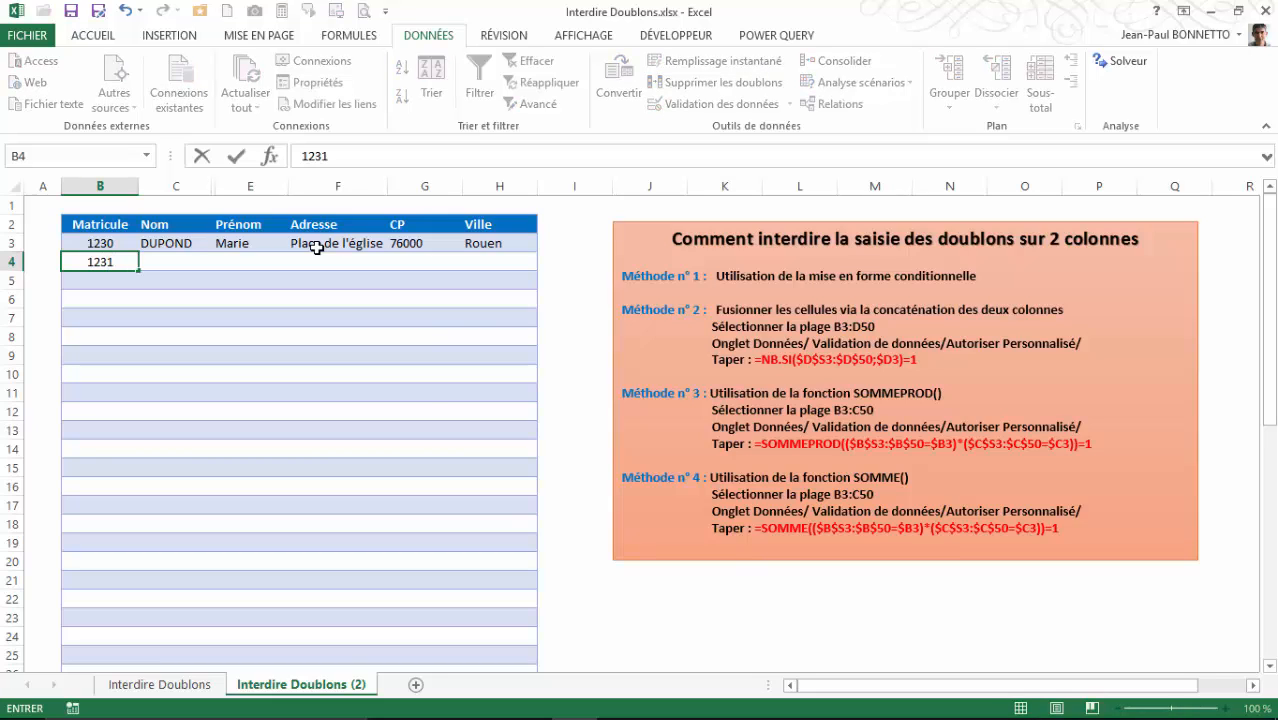
key("Return")
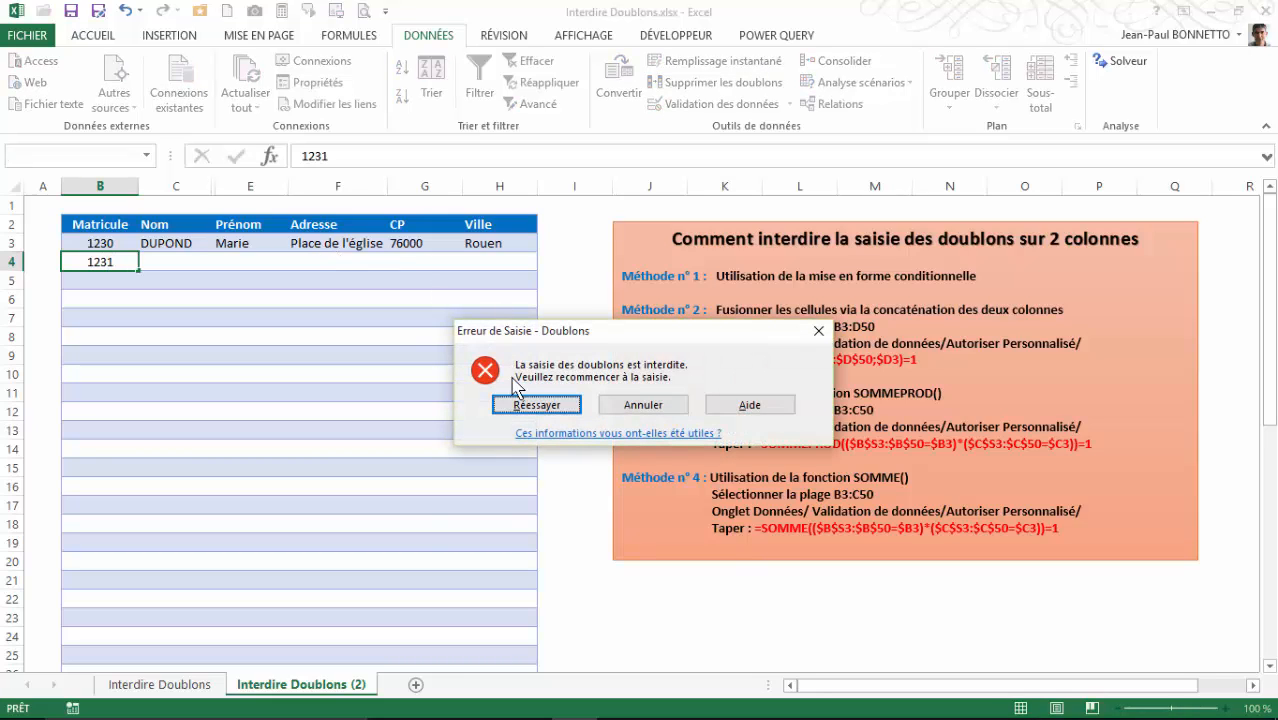
left_click(560, 410)
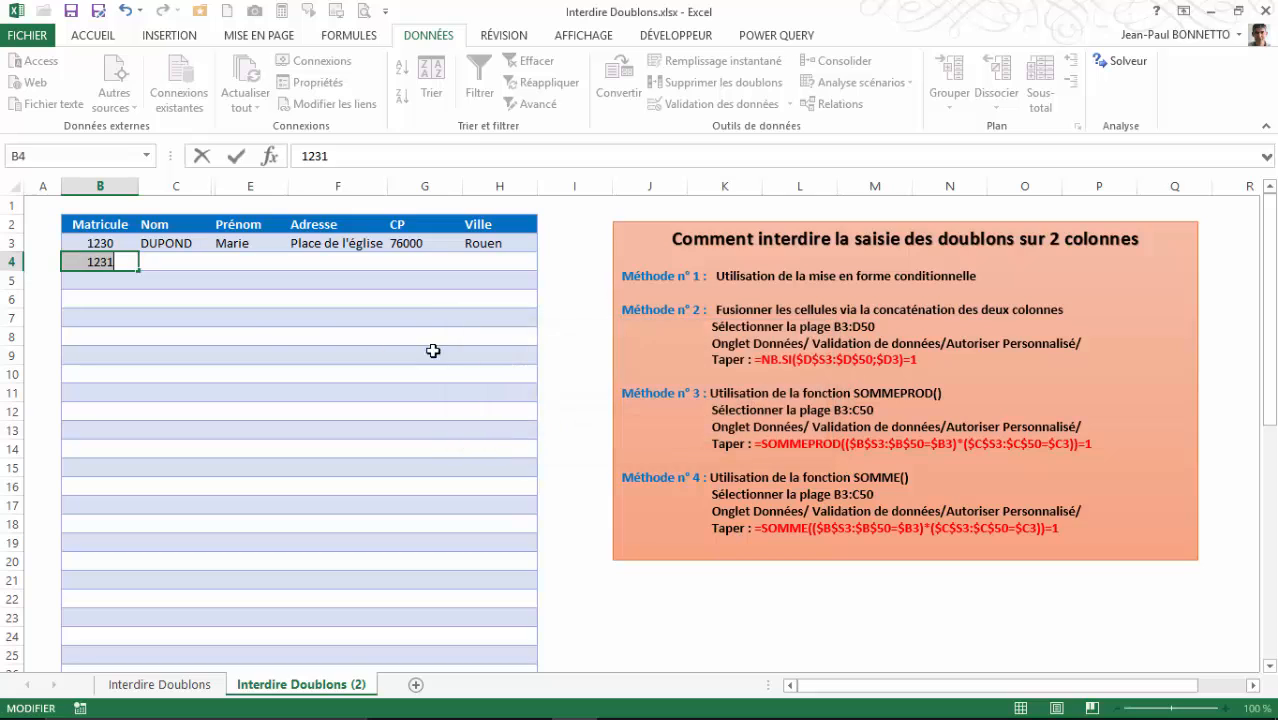
key("Return")
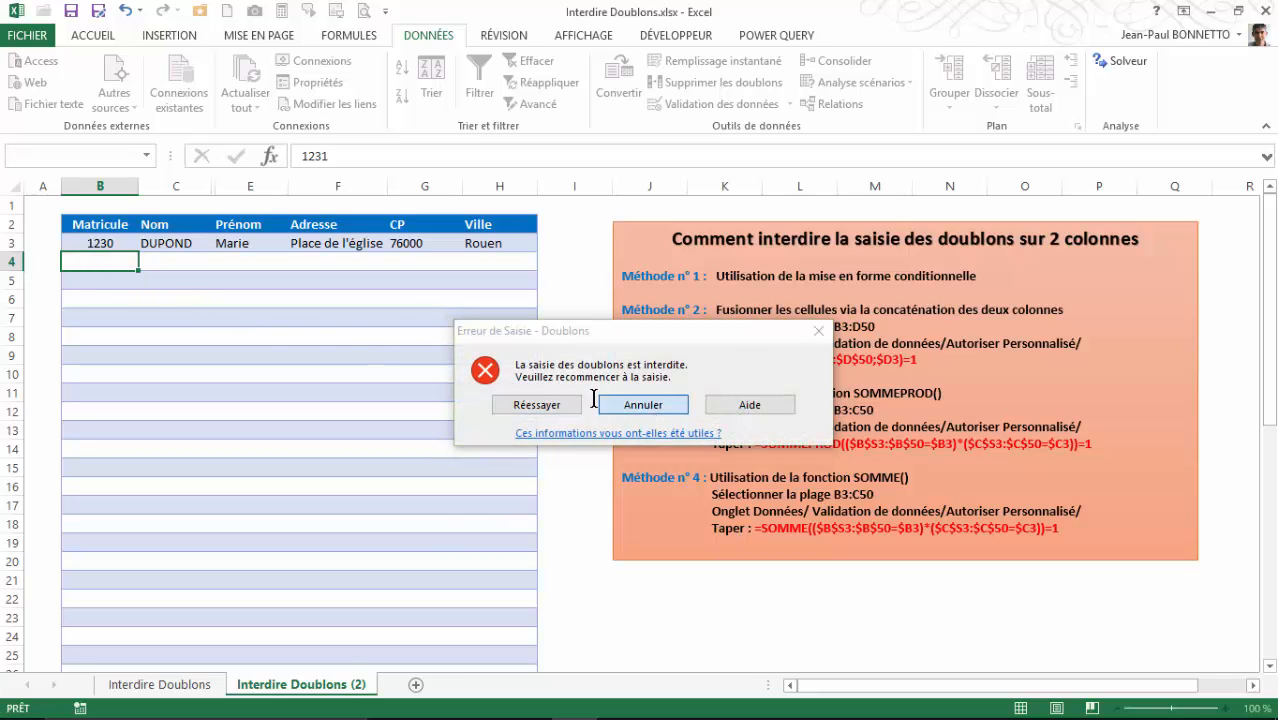
left_click(640, 405)
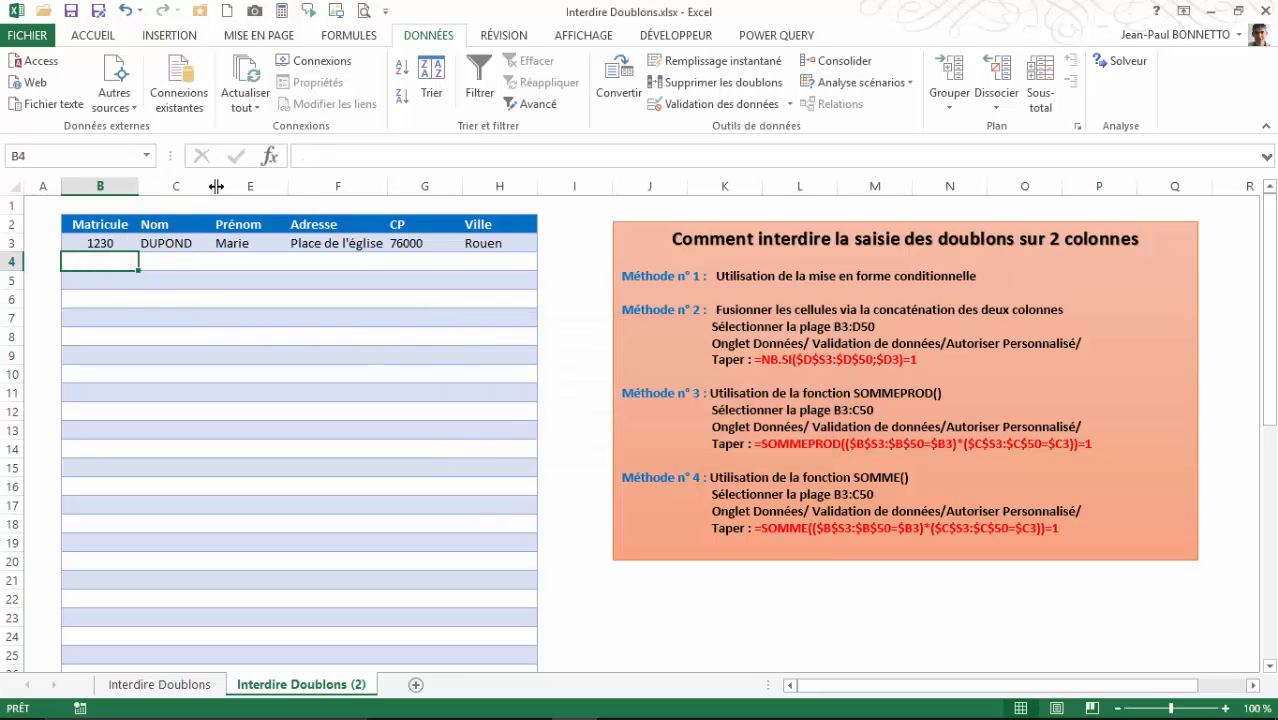
- Unhide the Fusion column and correct the validation formula for B3:D50 to =NB.SI($D$3:$D$50;$D3)=1
left_click_drag(216, 186, 329, 186)
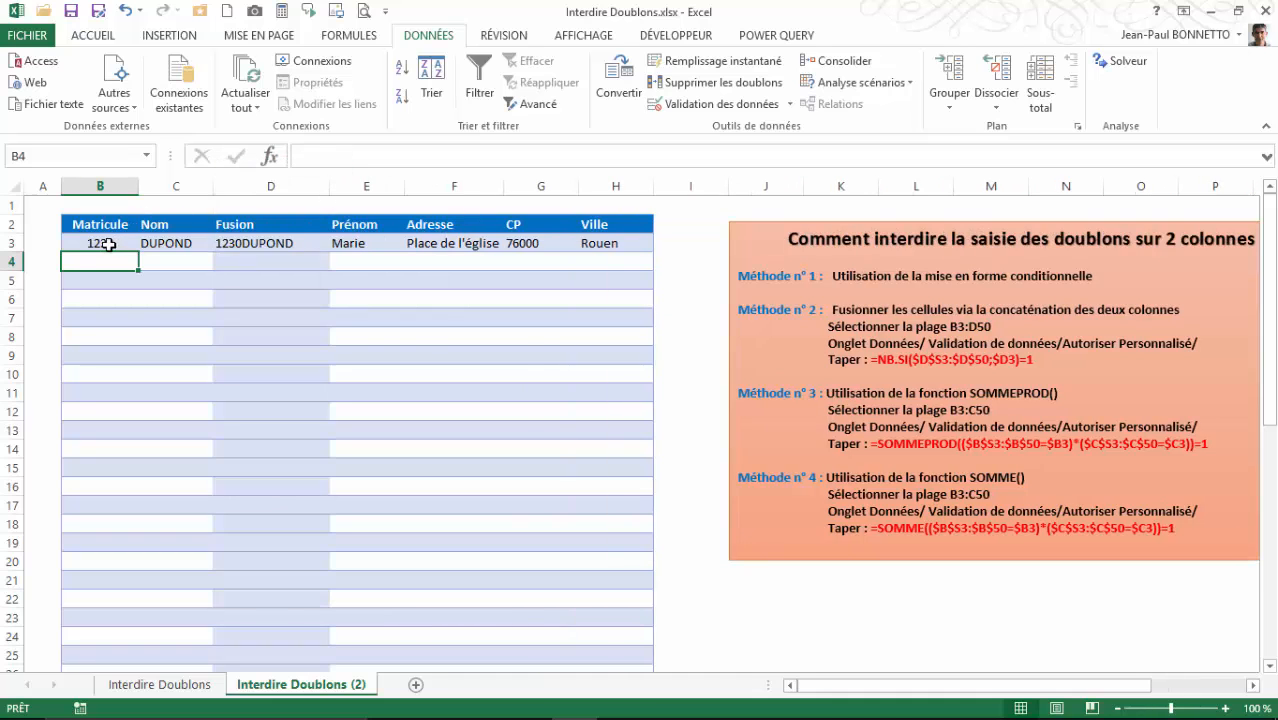
left_click_drag(105, 243, 289, 644)
left_click(722, 104)
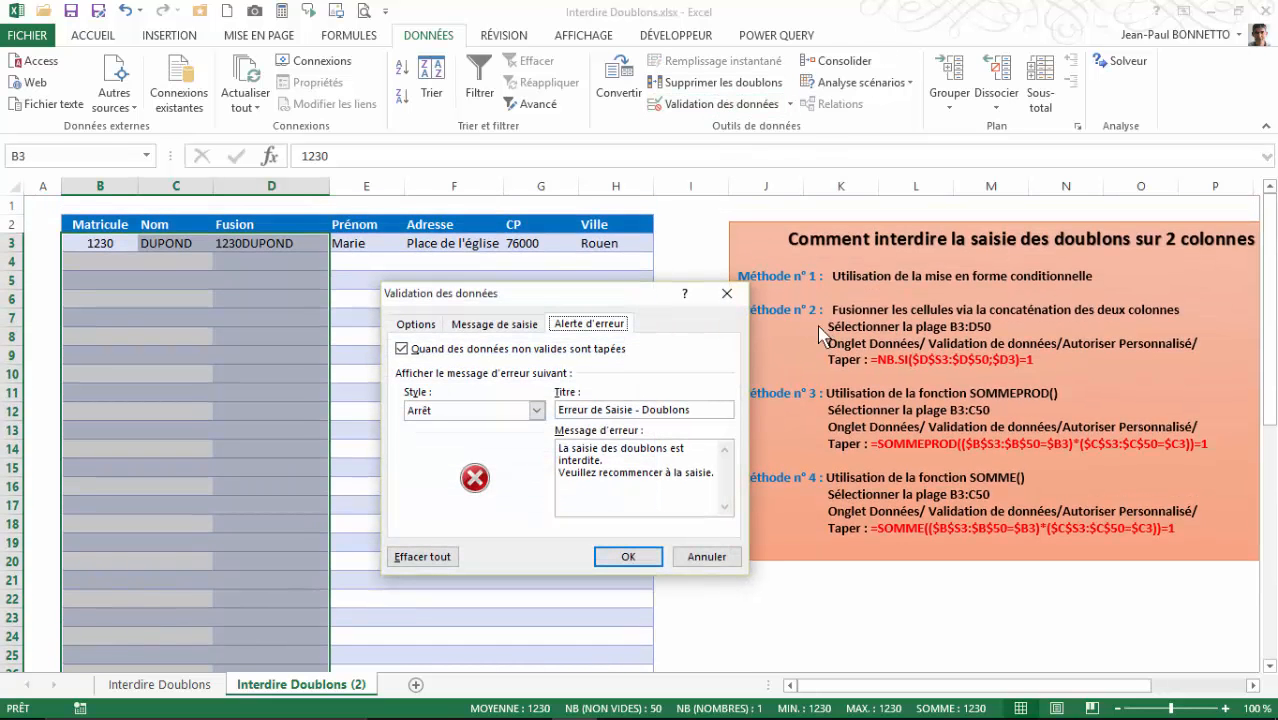
left_click(418, 325)
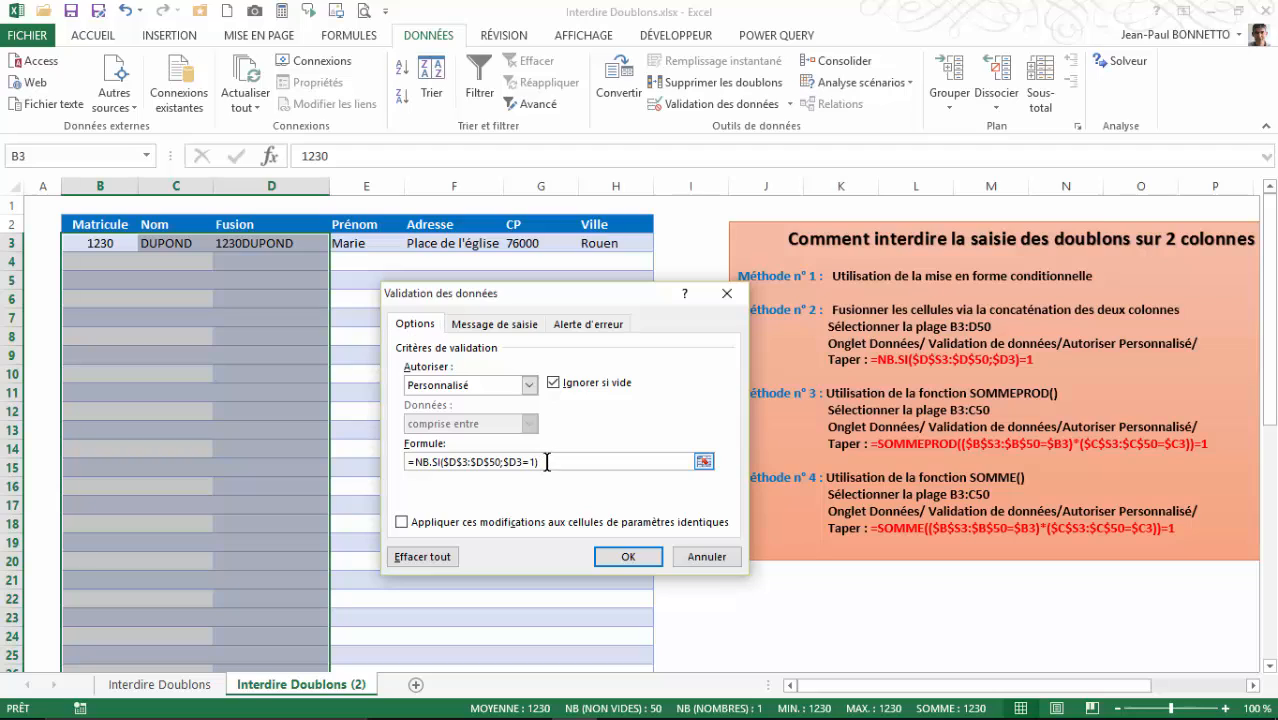
left_click(565, 461)
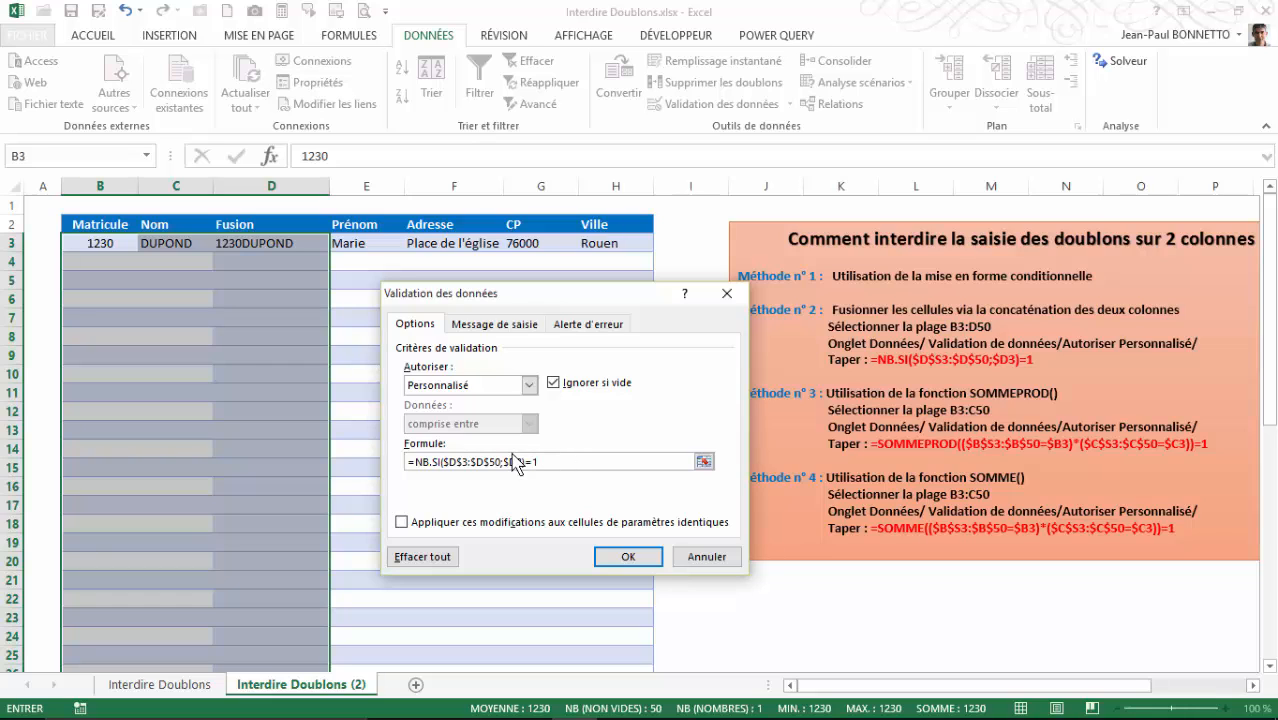
left_click(628, 556)
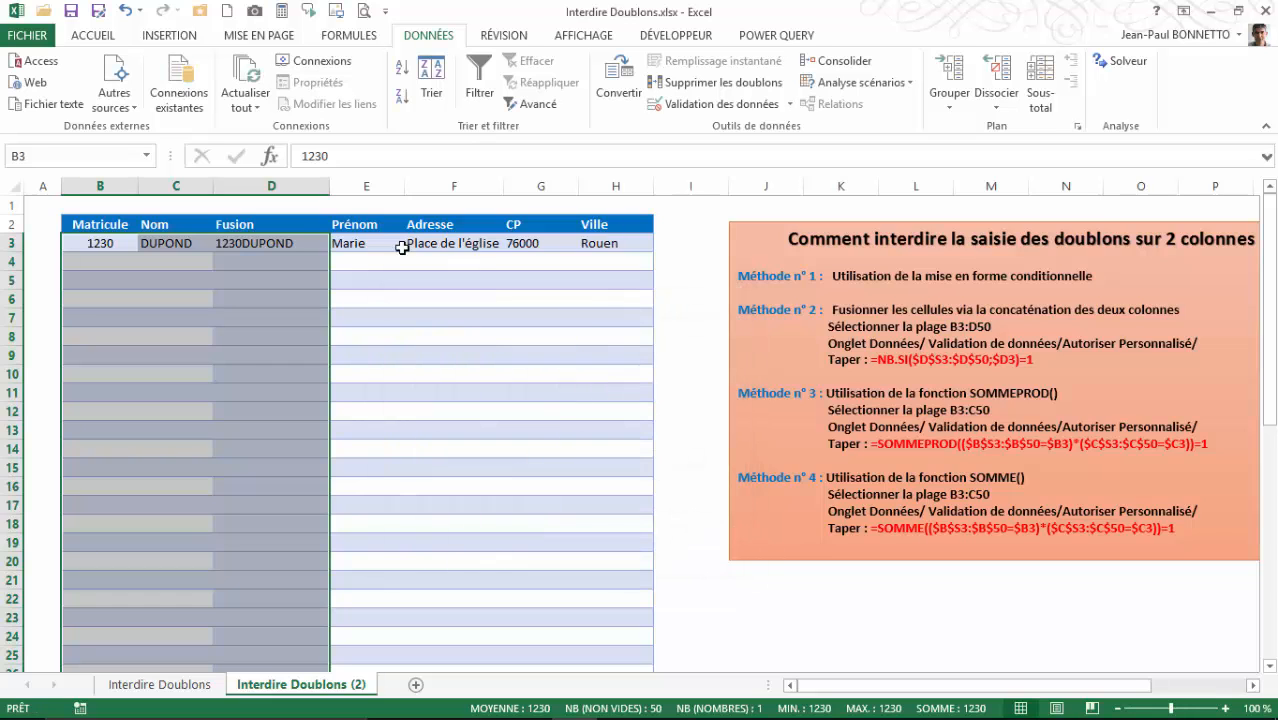
- Hide the Fusion column D and enter the next consecutive matricule in B4 with a different surname in C4
right_click(286, 186)
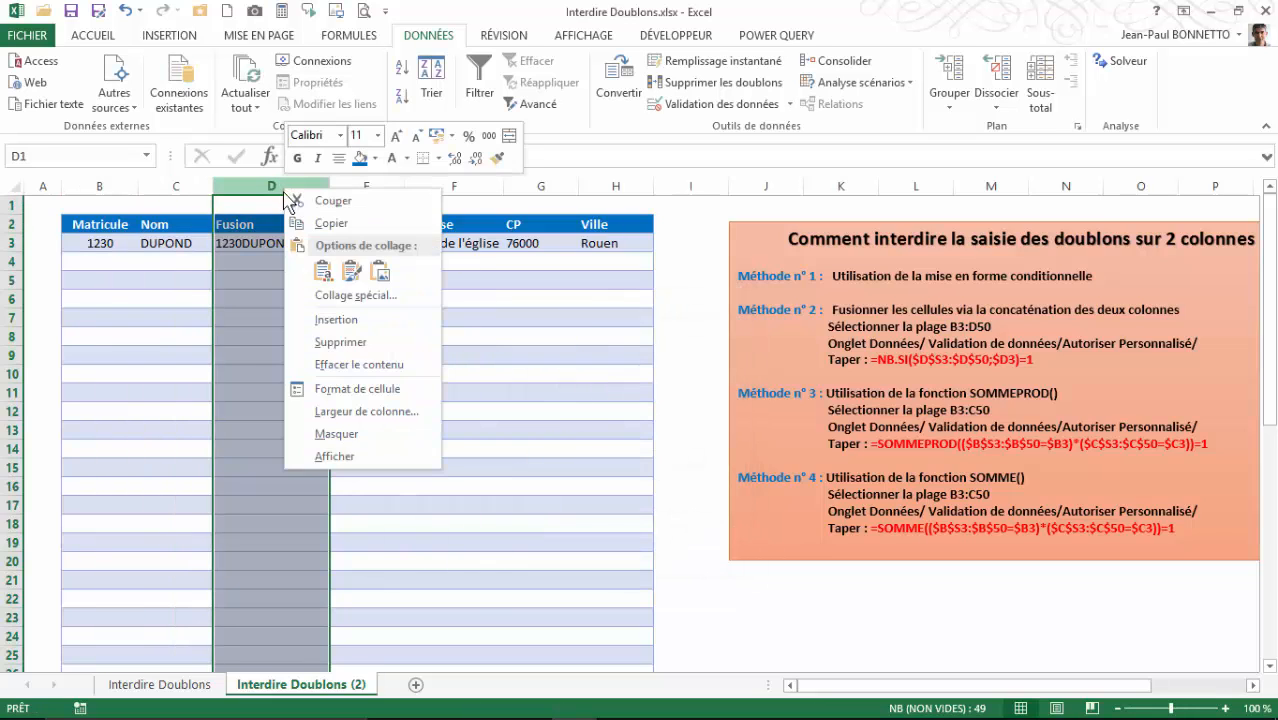
left_click(336, 433)
left_click(120, 259)
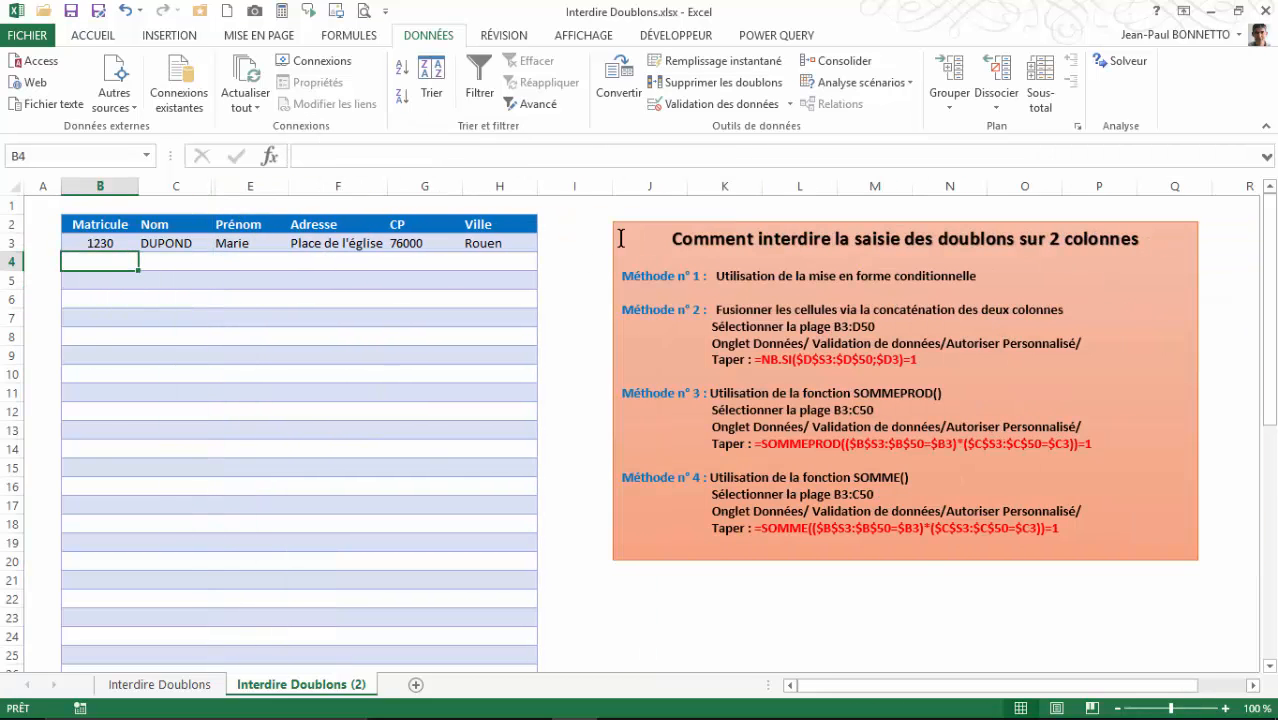
type("1231")
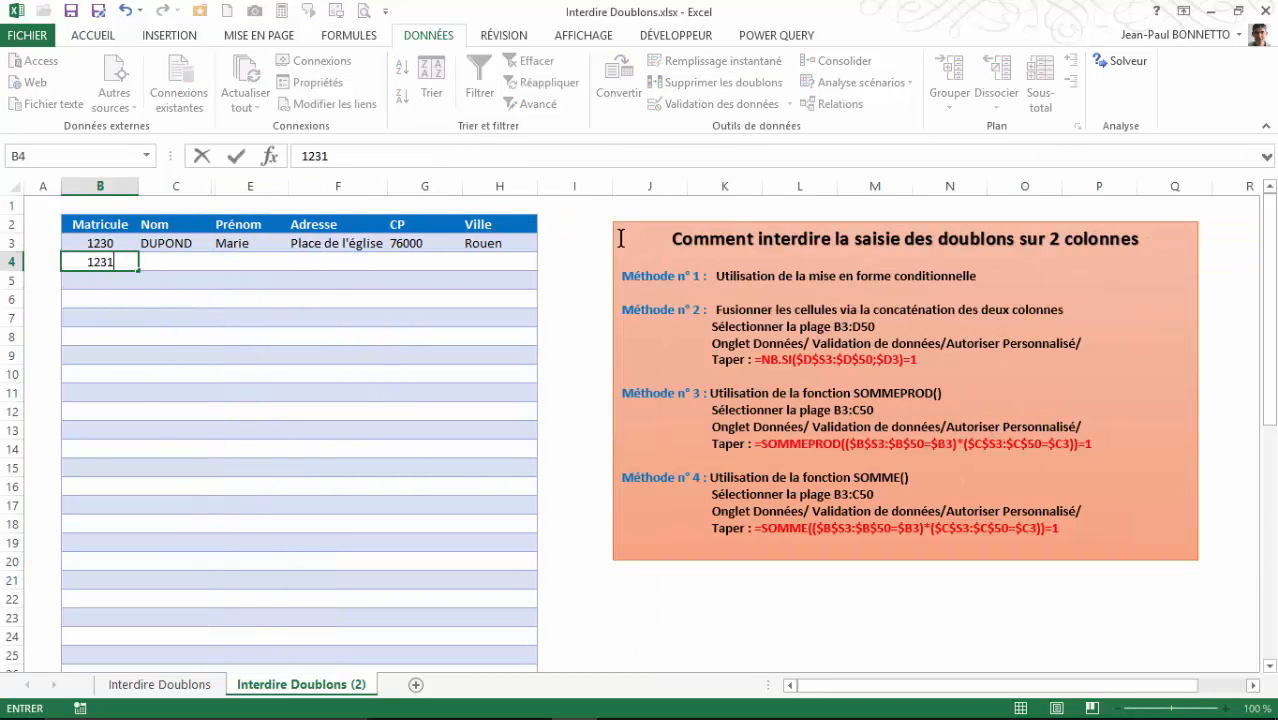
key("Tab")
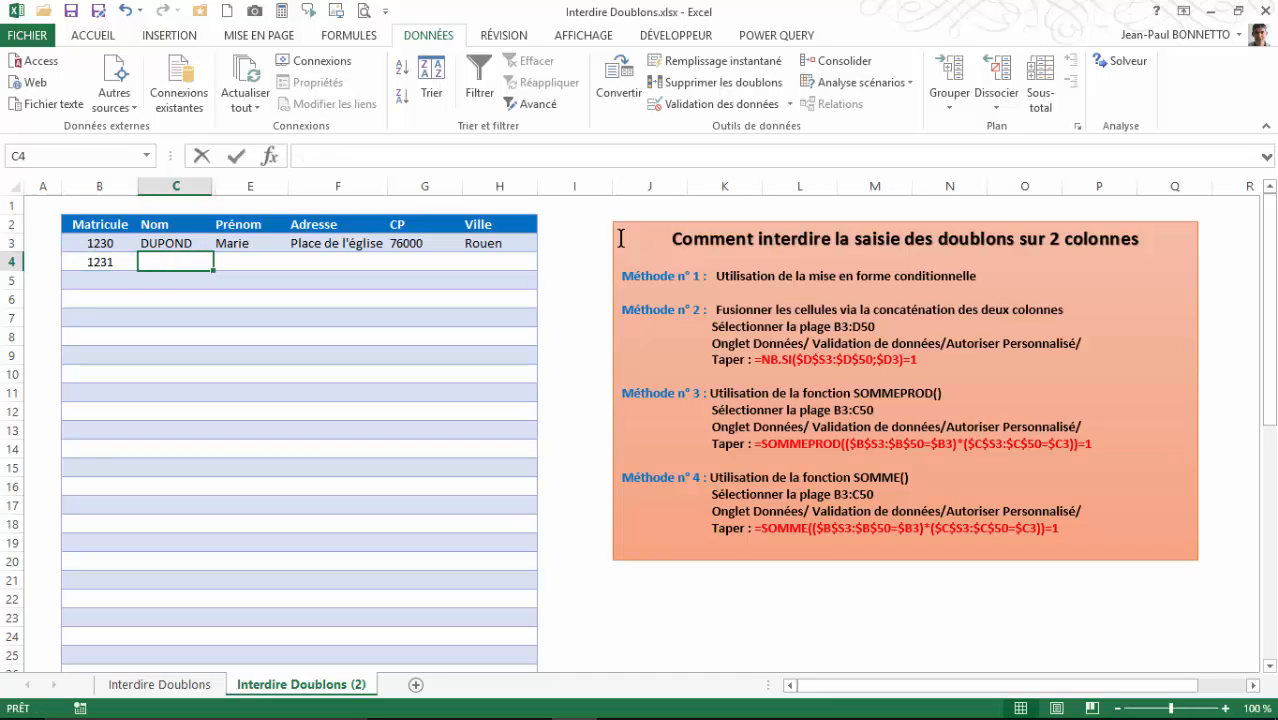
type("MARTIN")
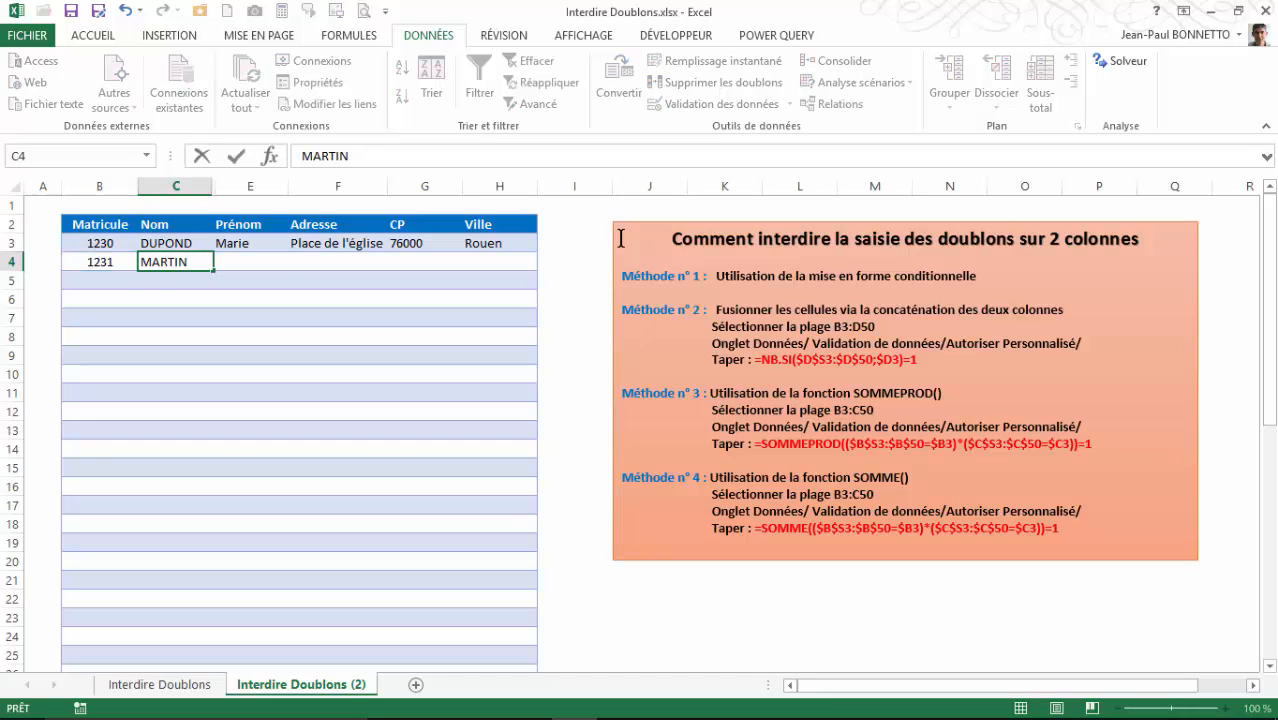
key("Tab")
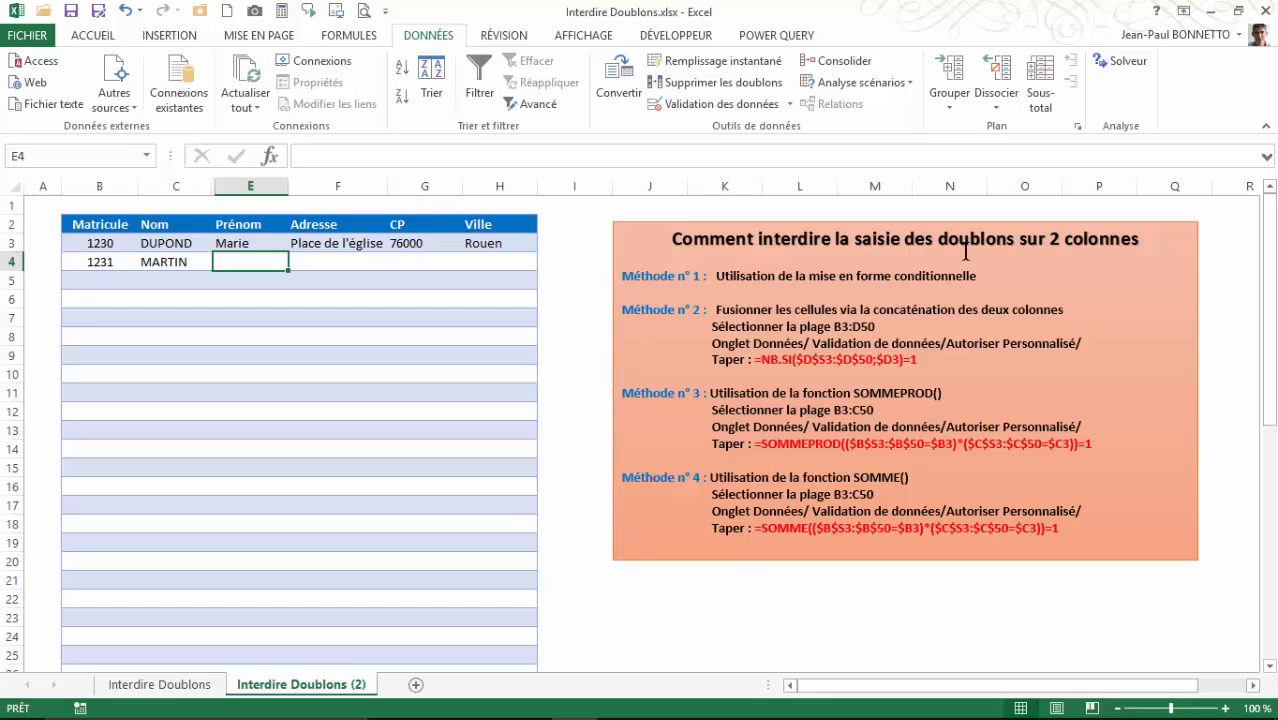
- Complete row 4 with a first name under Prénom and the placeholder text fdsfd under Adresse
left_click(82, 262)
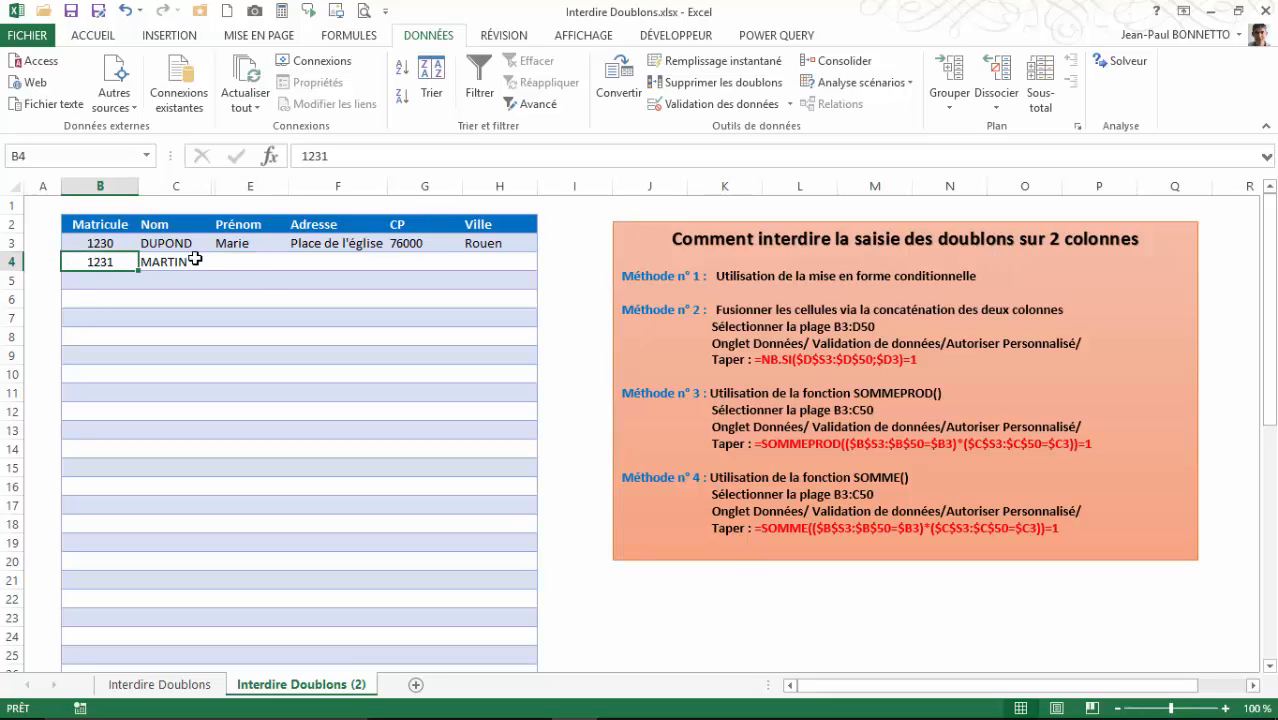
left_click(191, 260)
left_click(84, 261)
left_click(160, 262)
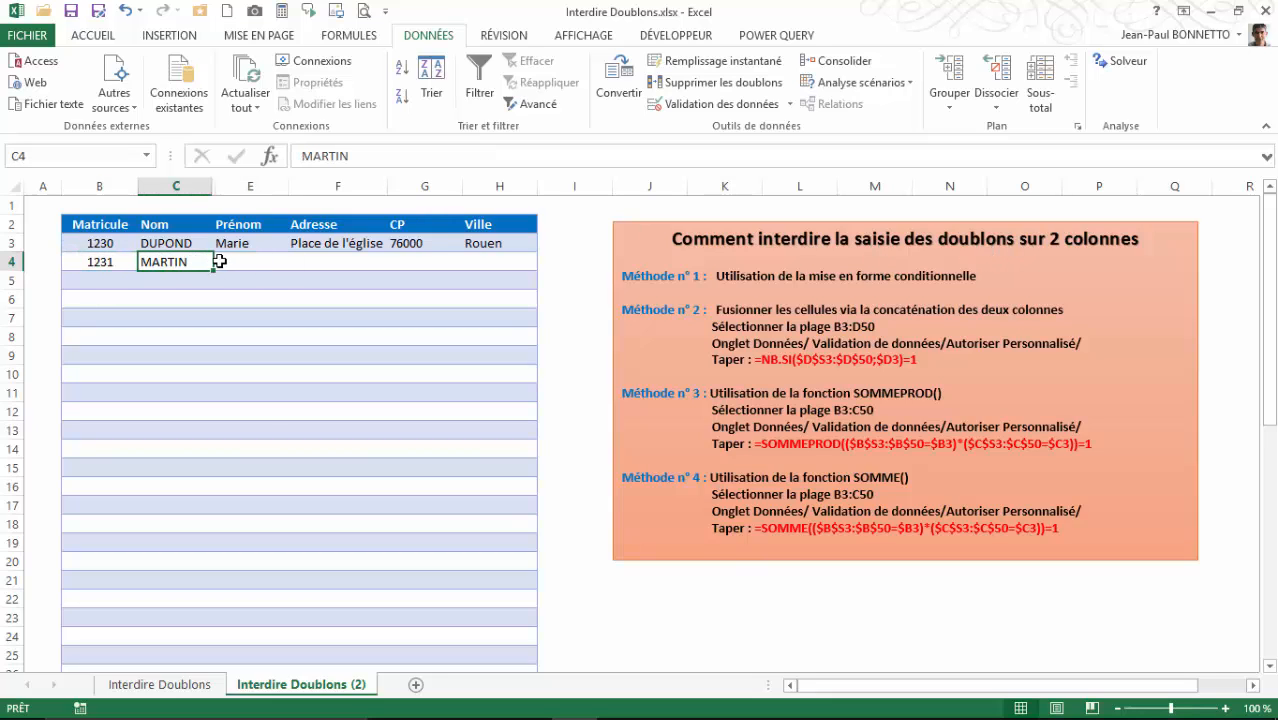
left_click(234, 261)
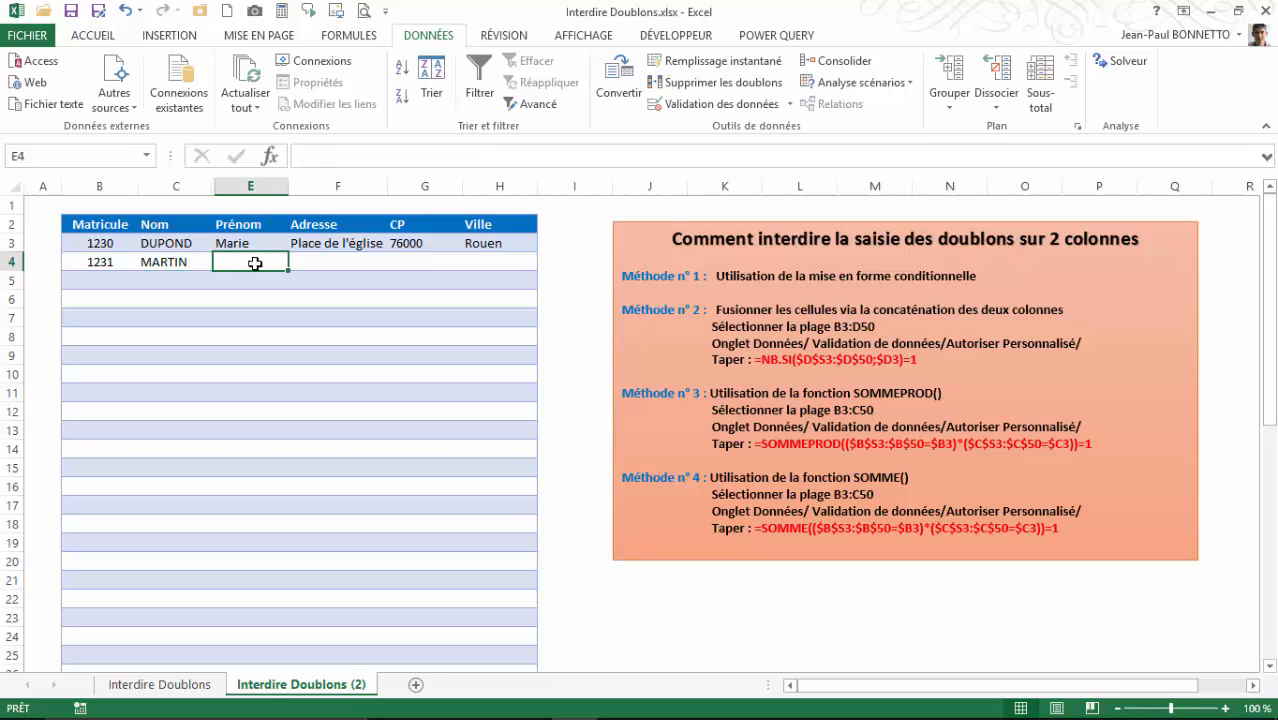
type("Paul")
key("Tab")
type("fdsfd")
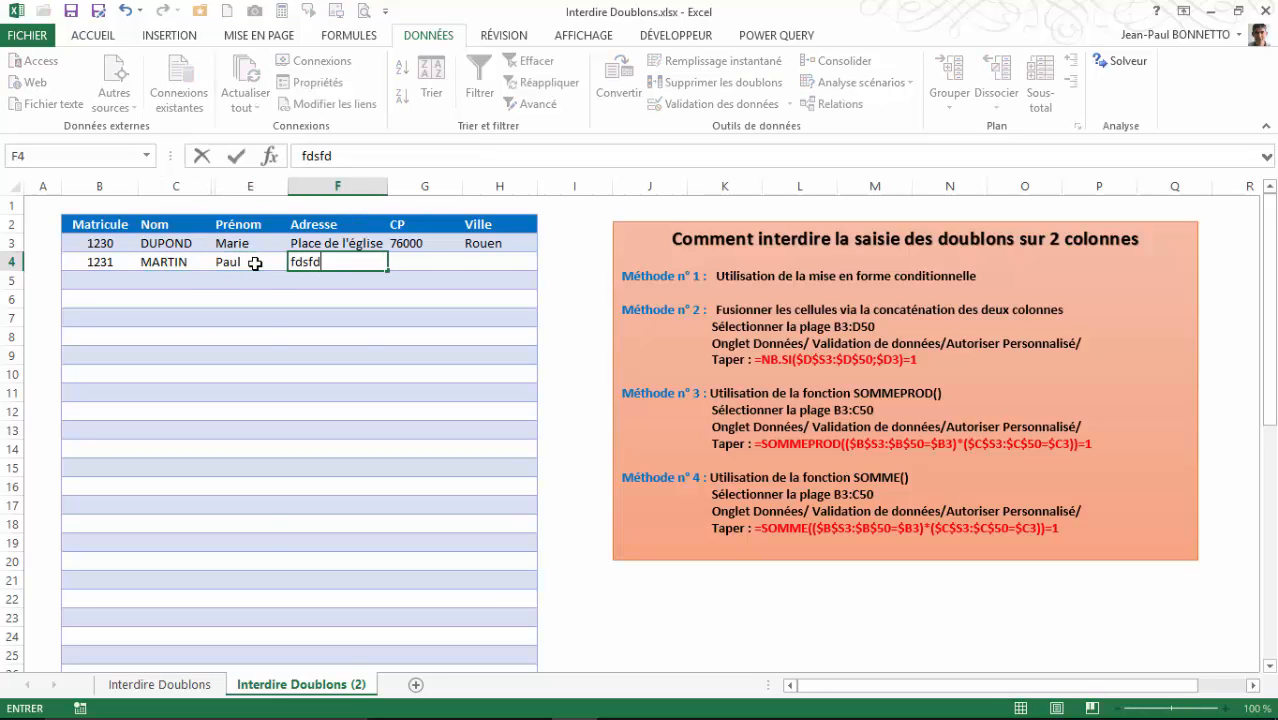
key("Tab")
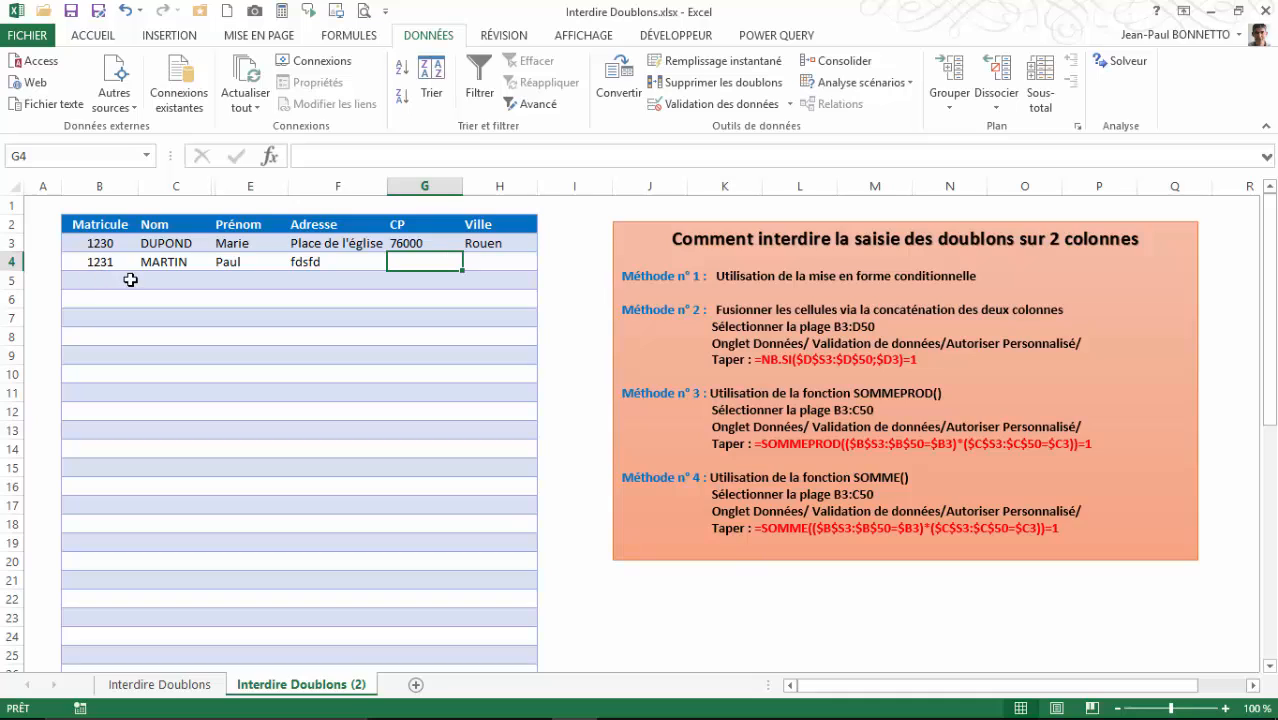
- Fill row 5 with the next consecutive matricule, the same surname as row 3, and dddff under Prénom
left_click(121, 278)
type("12")
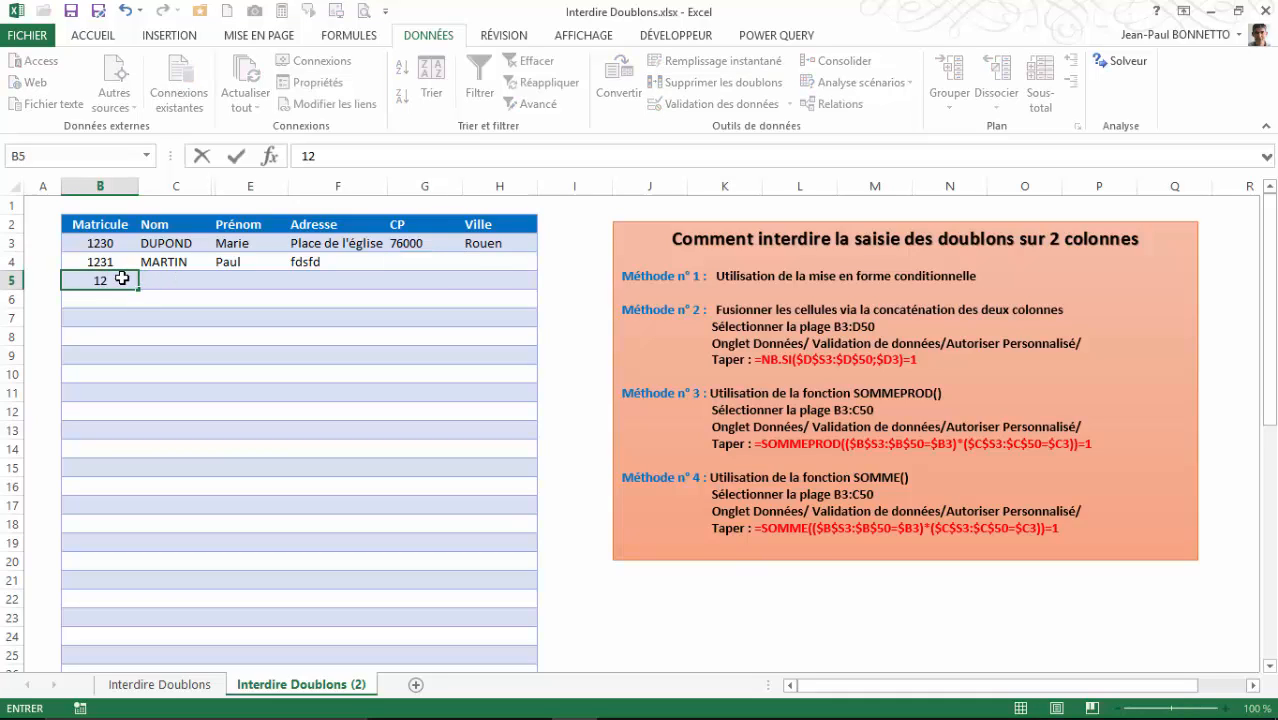
type("32")
key("Tab")
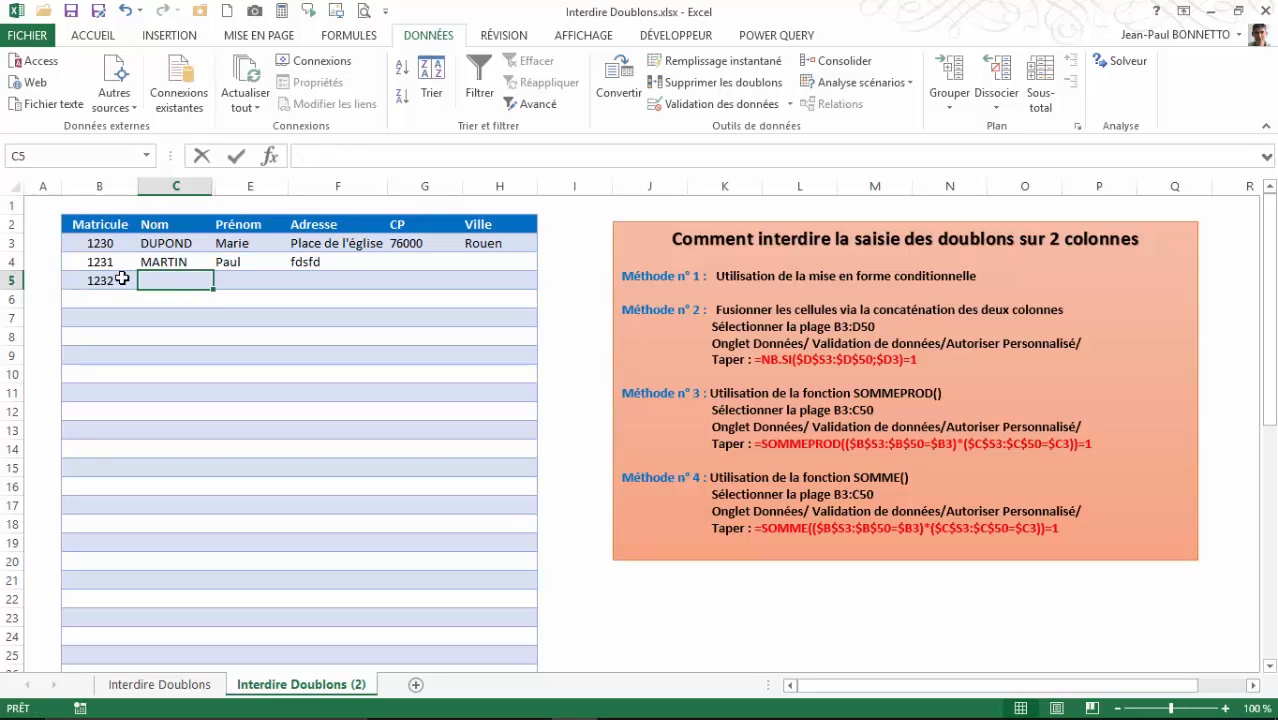
type("DUPOND")
key("Tab")
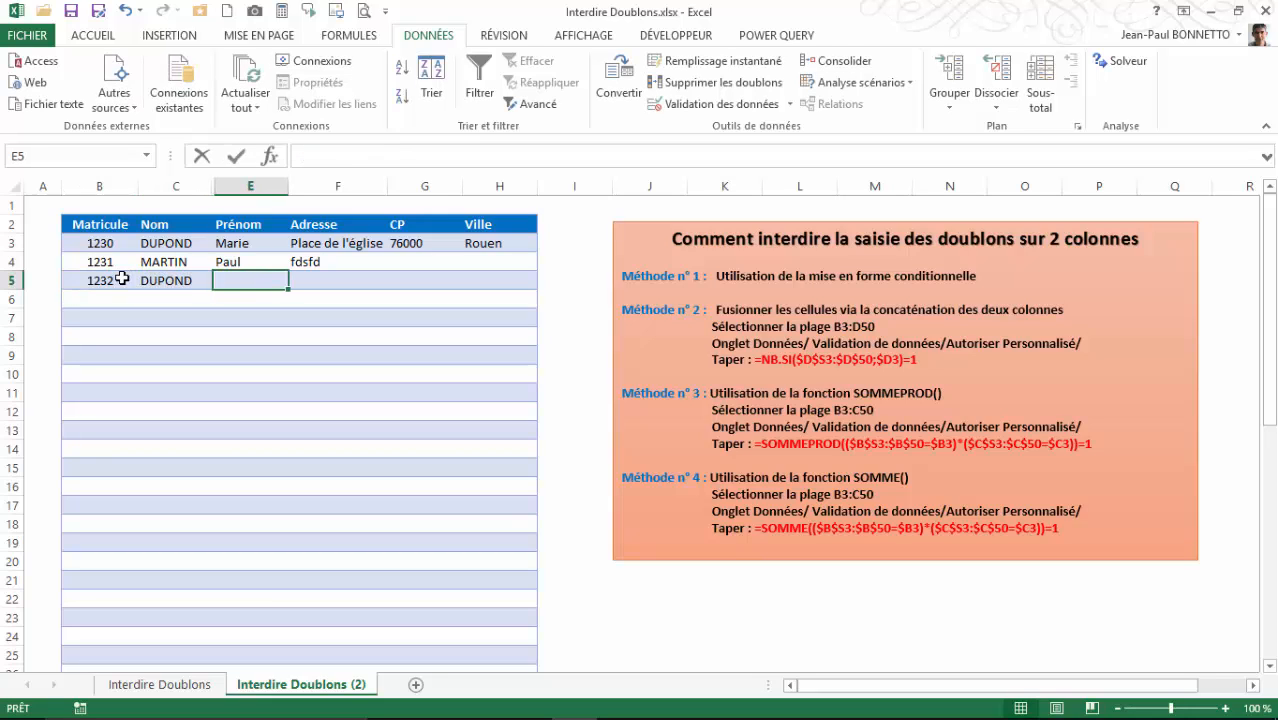
type("dddff")
left_click(171, 245)
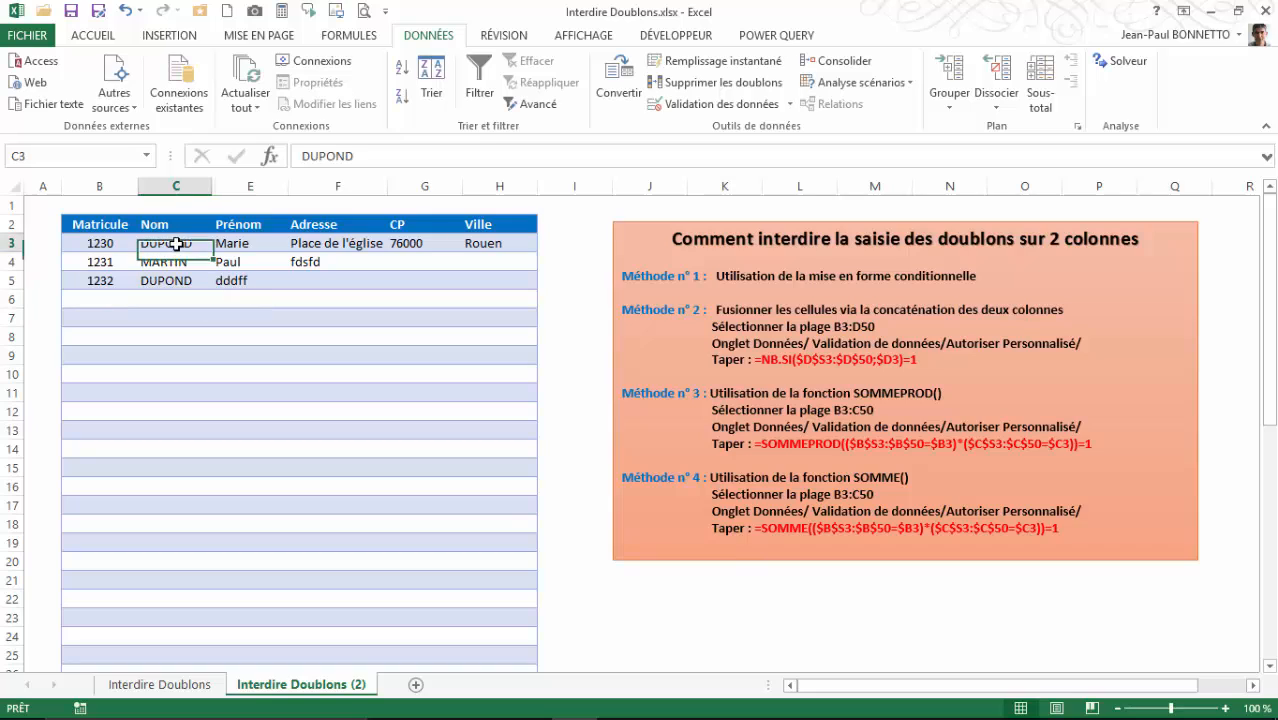
- Try to change the matricule in B5 to the one in row 3, duplicating that row's matricule and surname
left_click(182, 279)
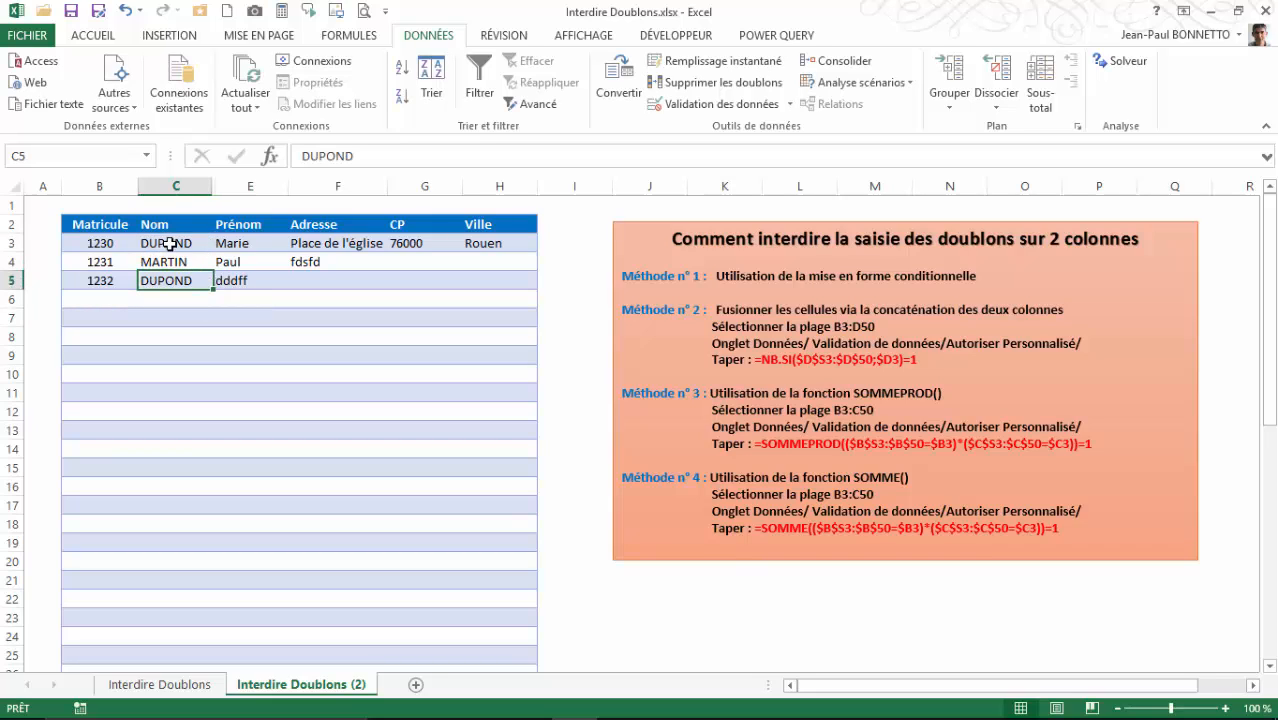
left_click(106, 280)
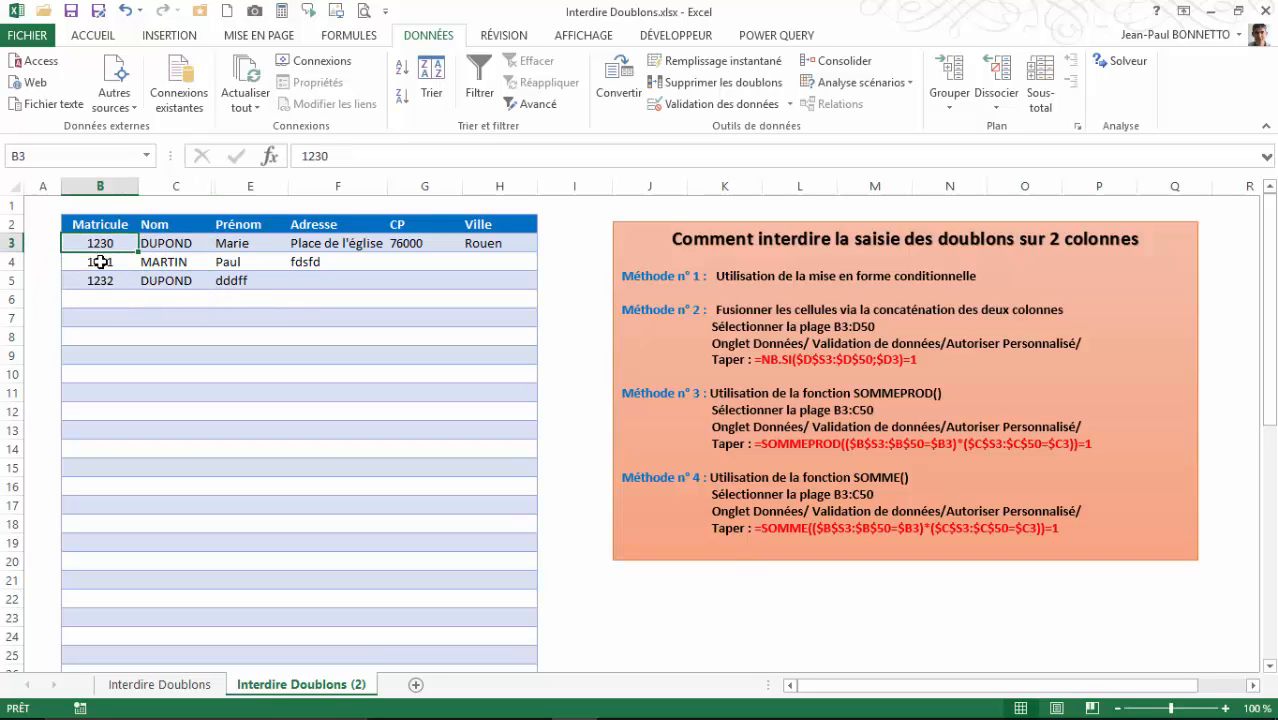
left_click(104, 231)
left_click(109, 281)
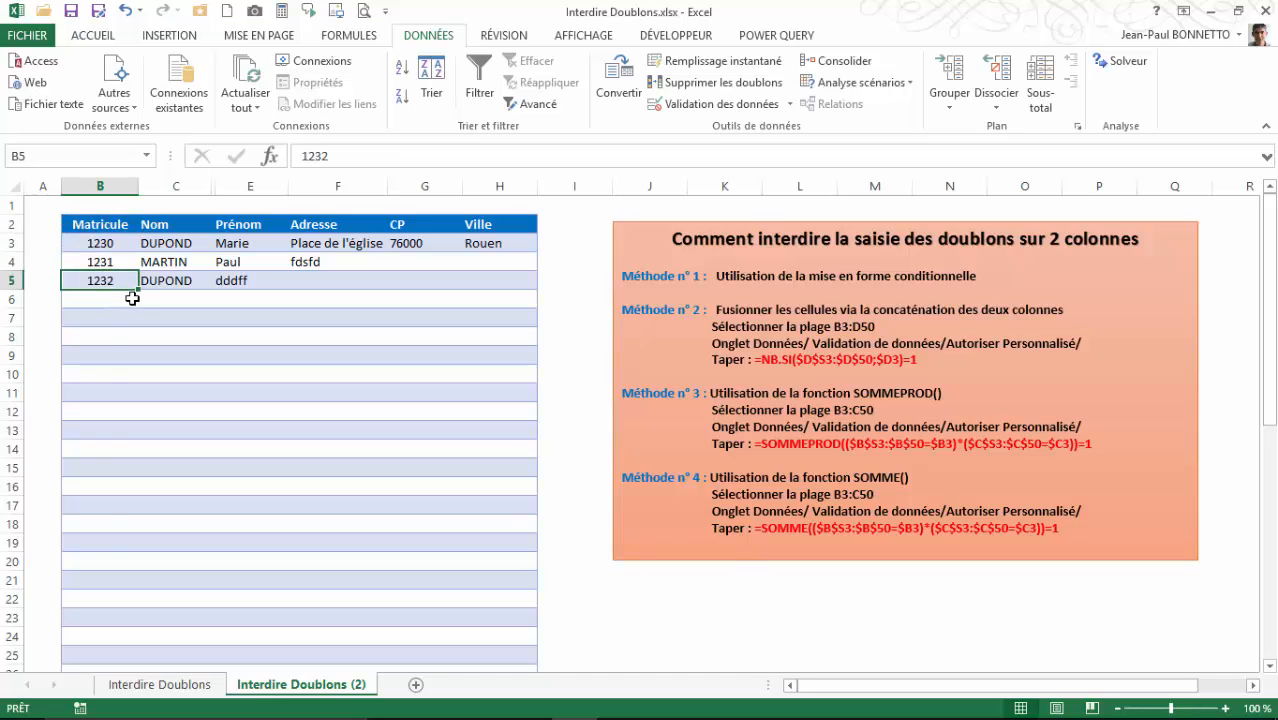
left_click(334, 157)
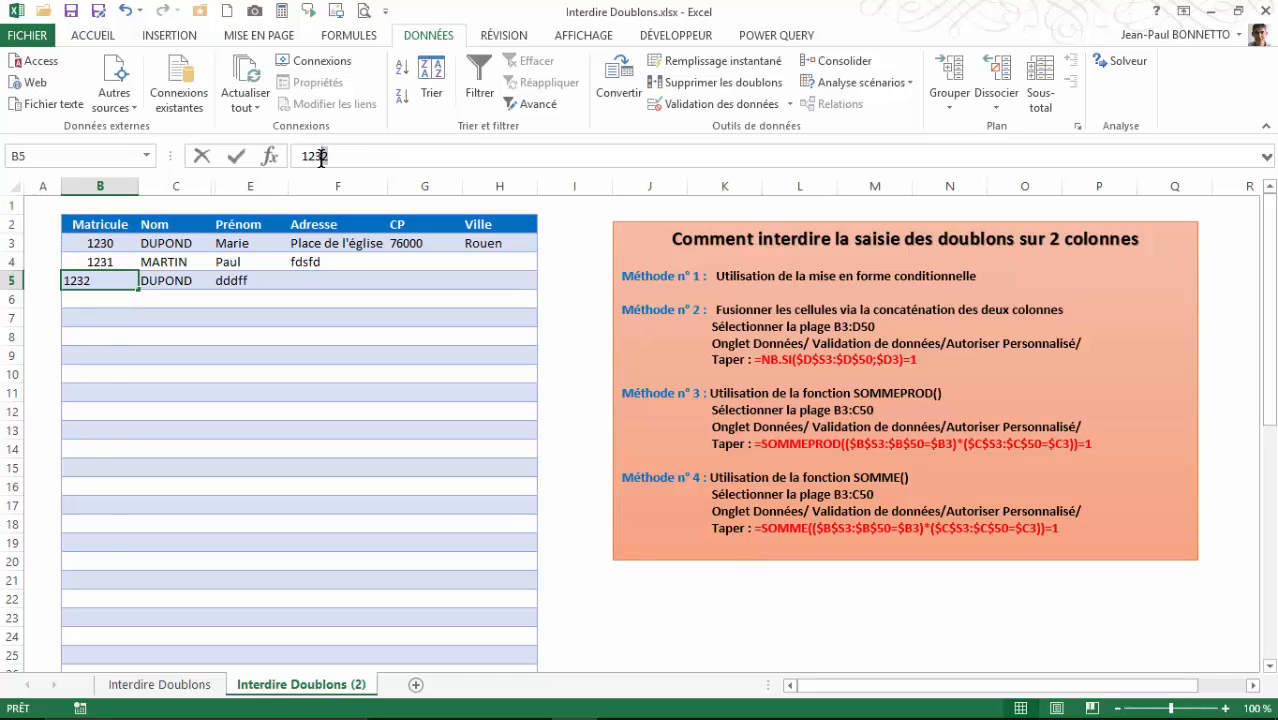
key("BackSpace")
type("0")
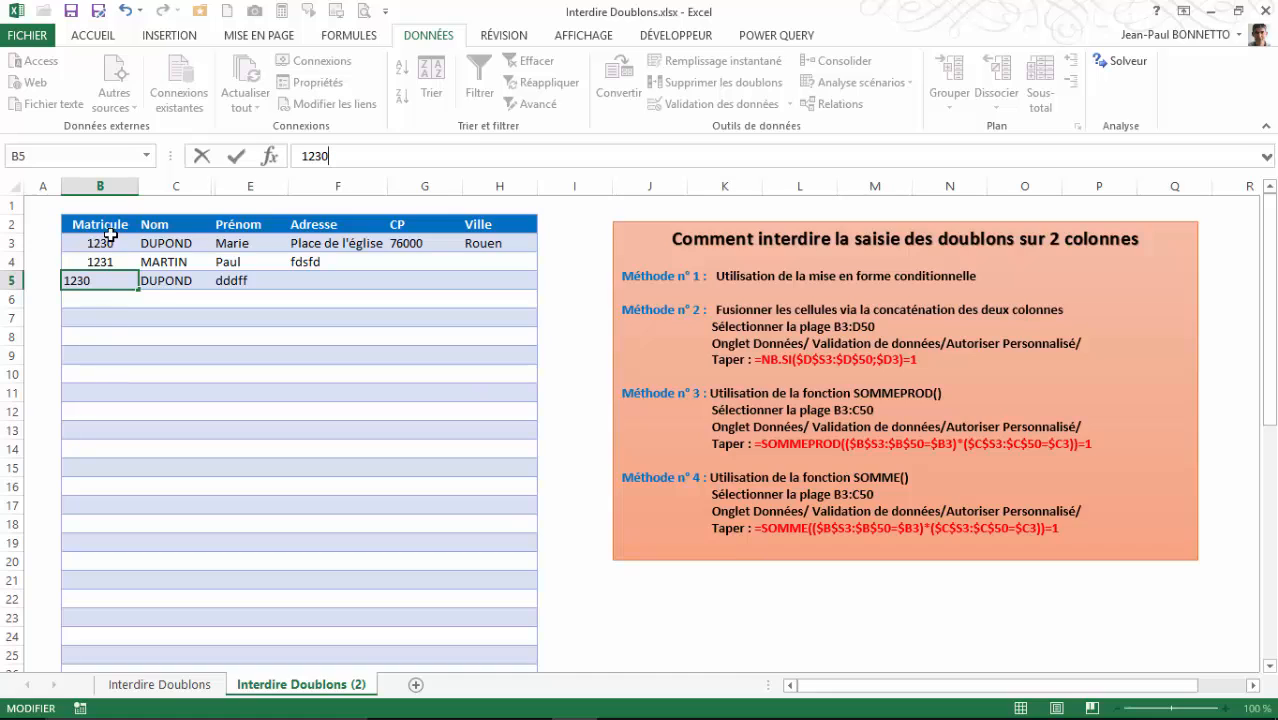
left_click(237, 156)
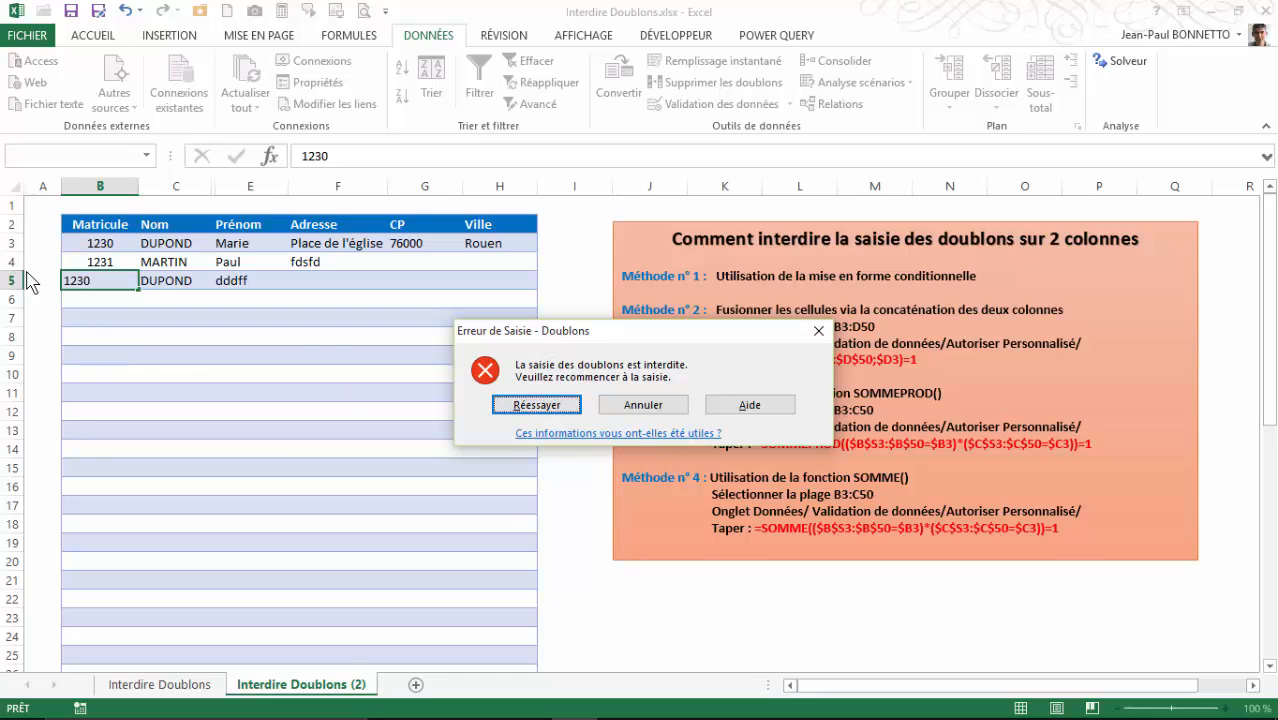
- Retry the rejected entry and restore the original matricule in B5
left_click(524, 404)
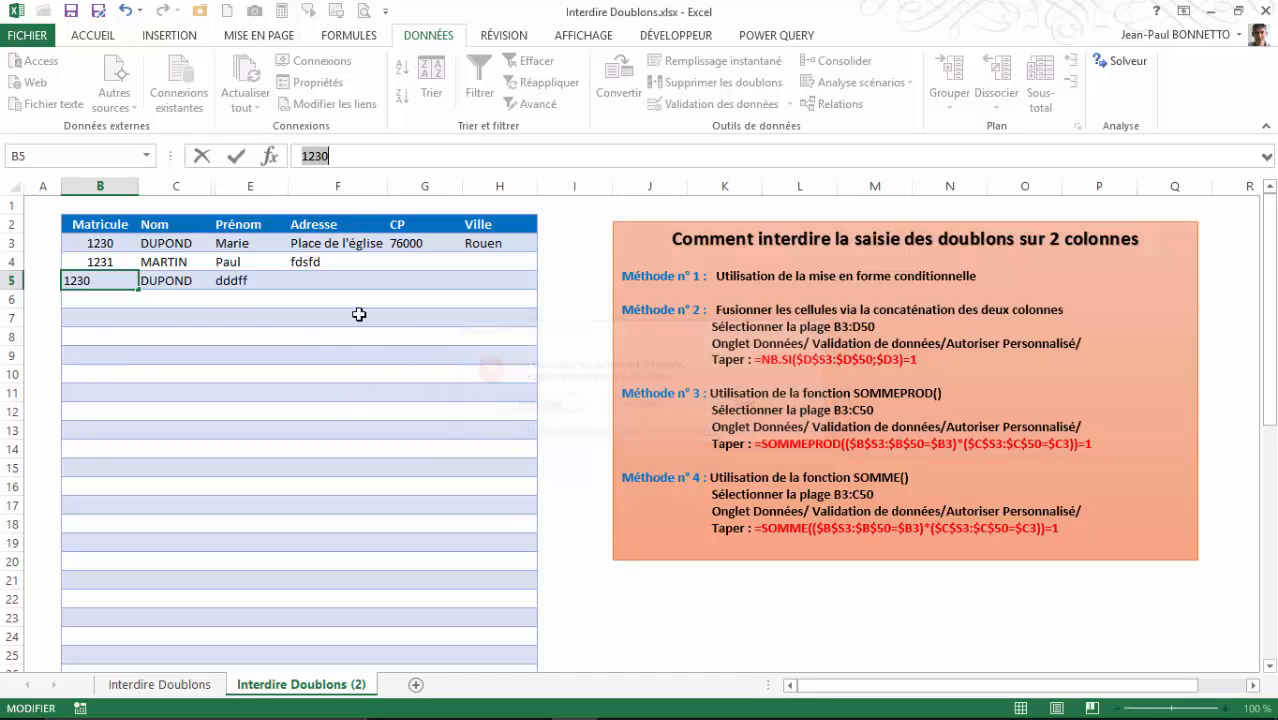
left_click(101, 281)
key("BackSpace")
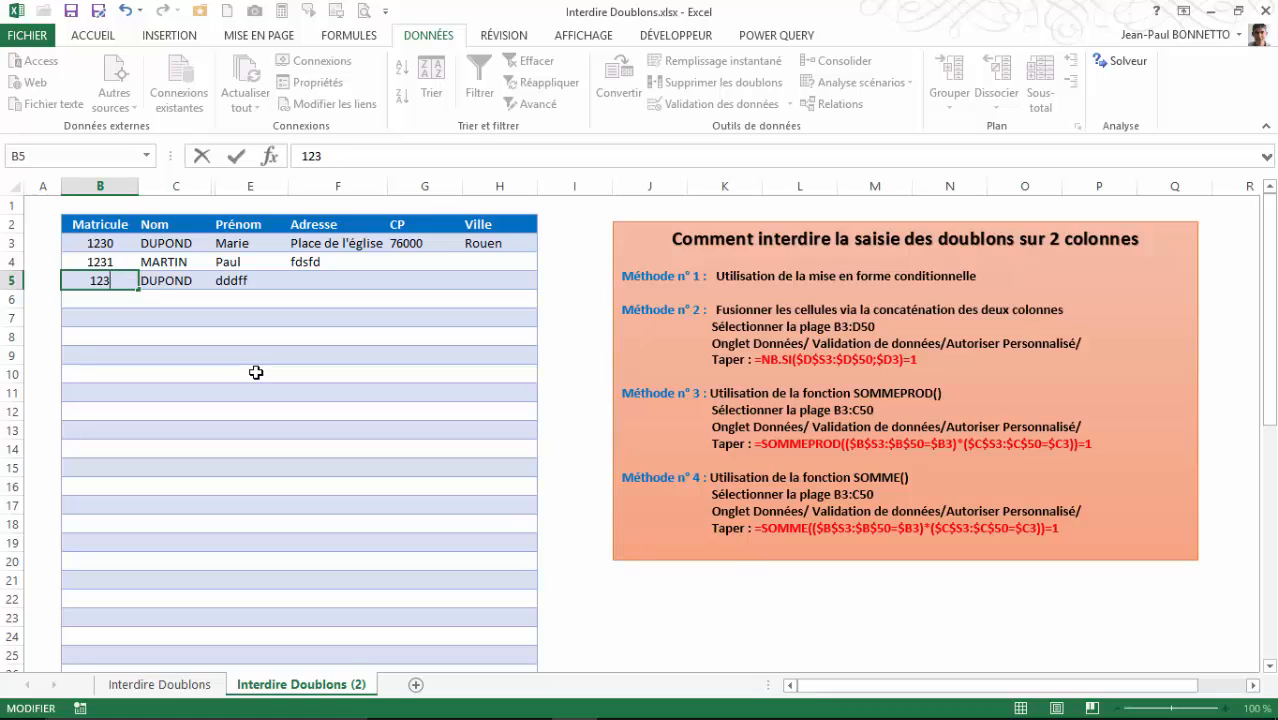
key("Tab")
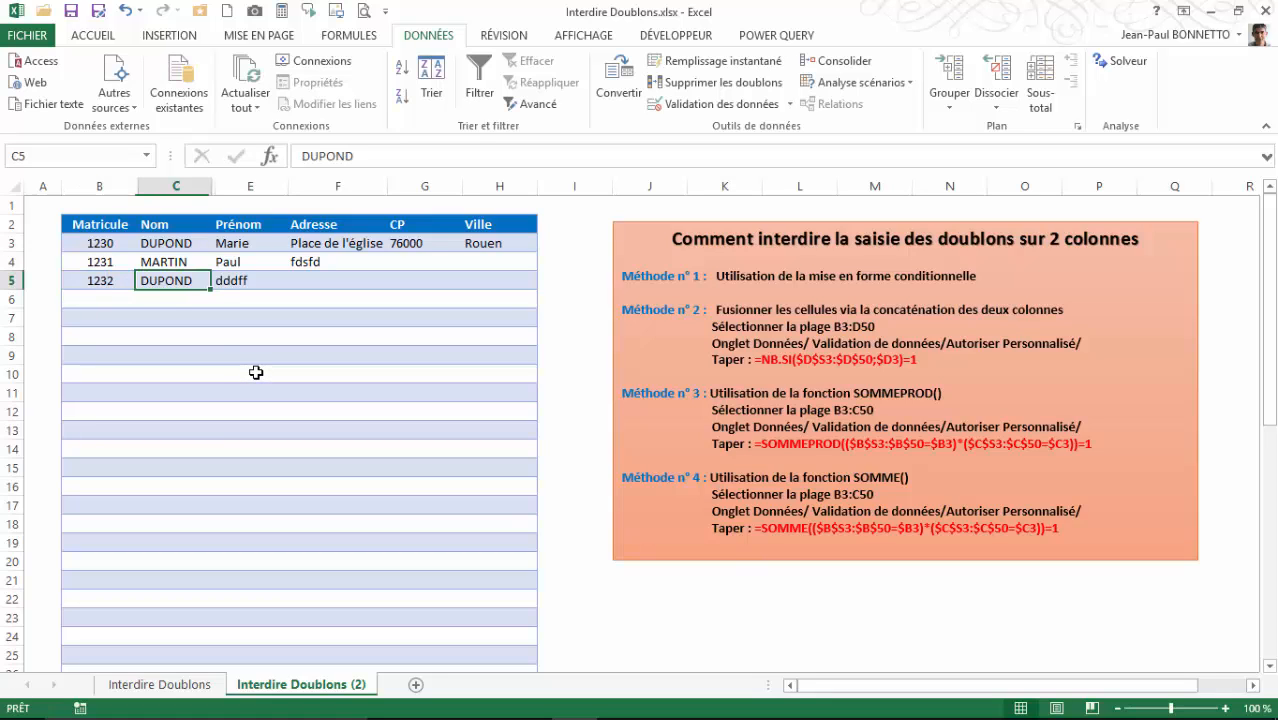
- Duplicate the Interdire Doublons sheet and place the copy after Interdire Doublons (2)
left_click(157, 261)
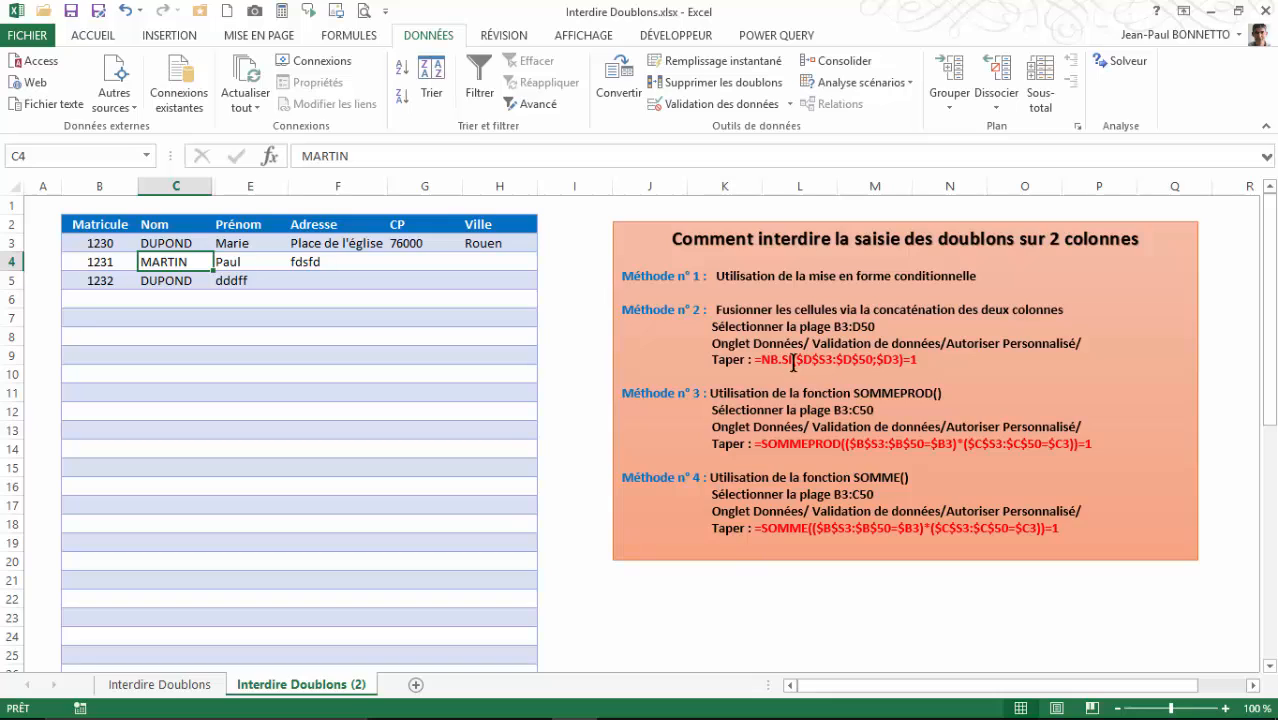
left_click(232, 336)
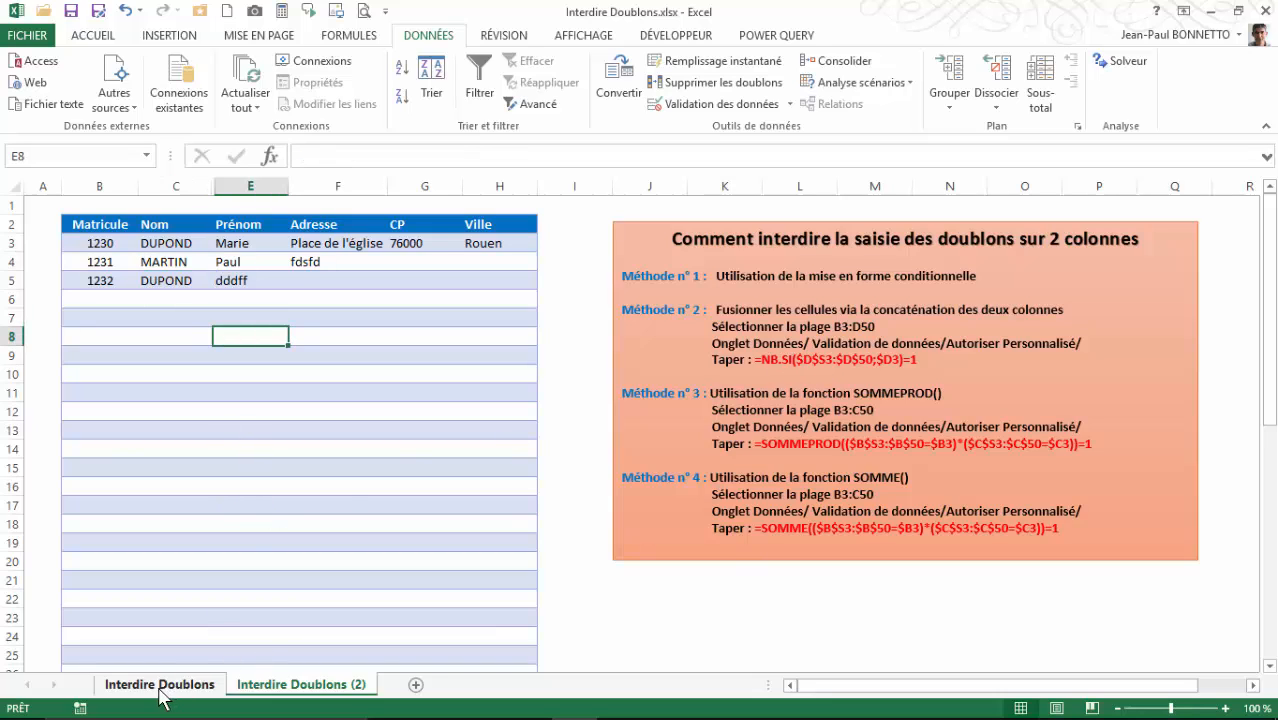
left_click_drag(161, 697, 440, 697)
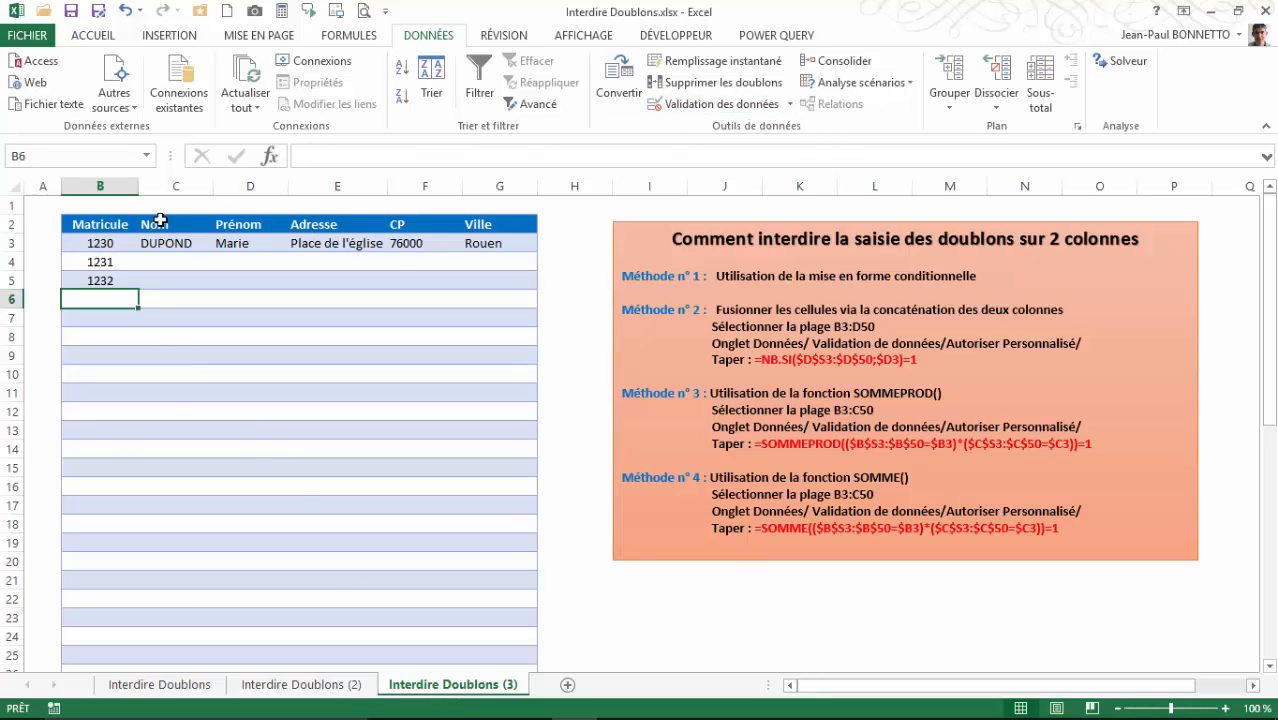
- Check B3:C9 on the copied sheet for leftover conditional formatting rules
left_click(96, 243)
left_click_drag(96, 243, 171, 354)
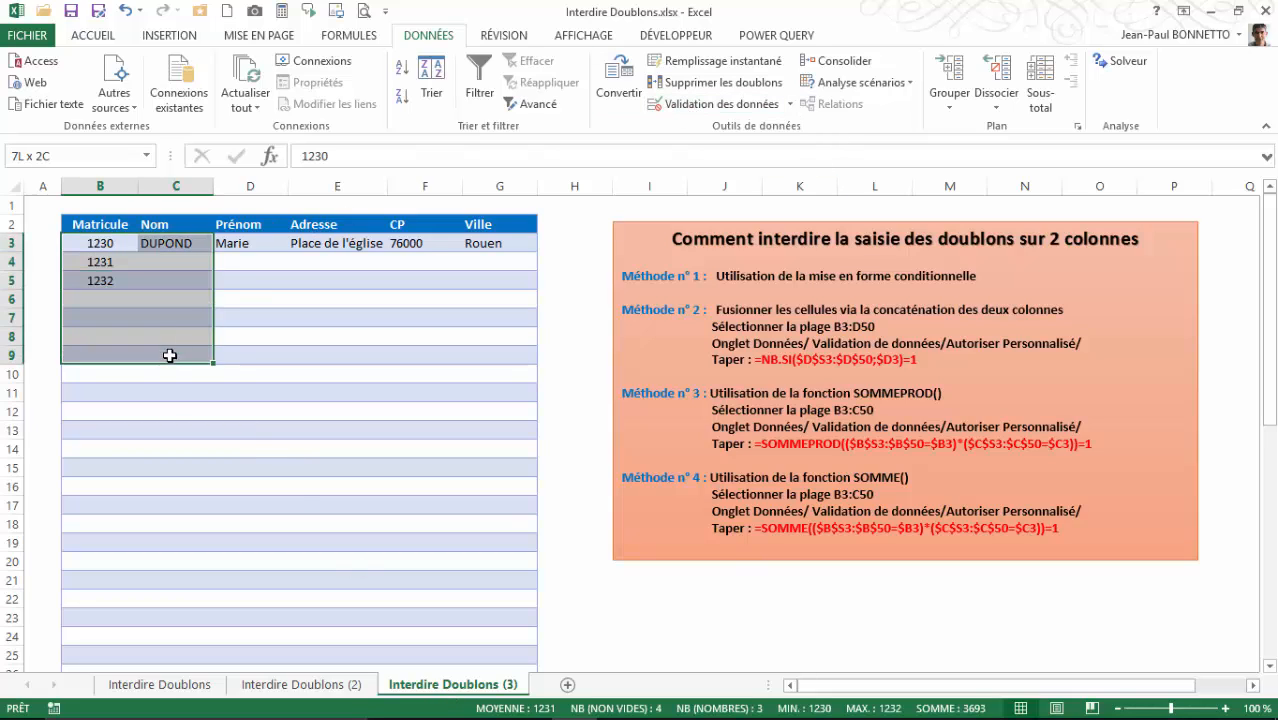
left_click(96, 36)
left_click(800, 92)
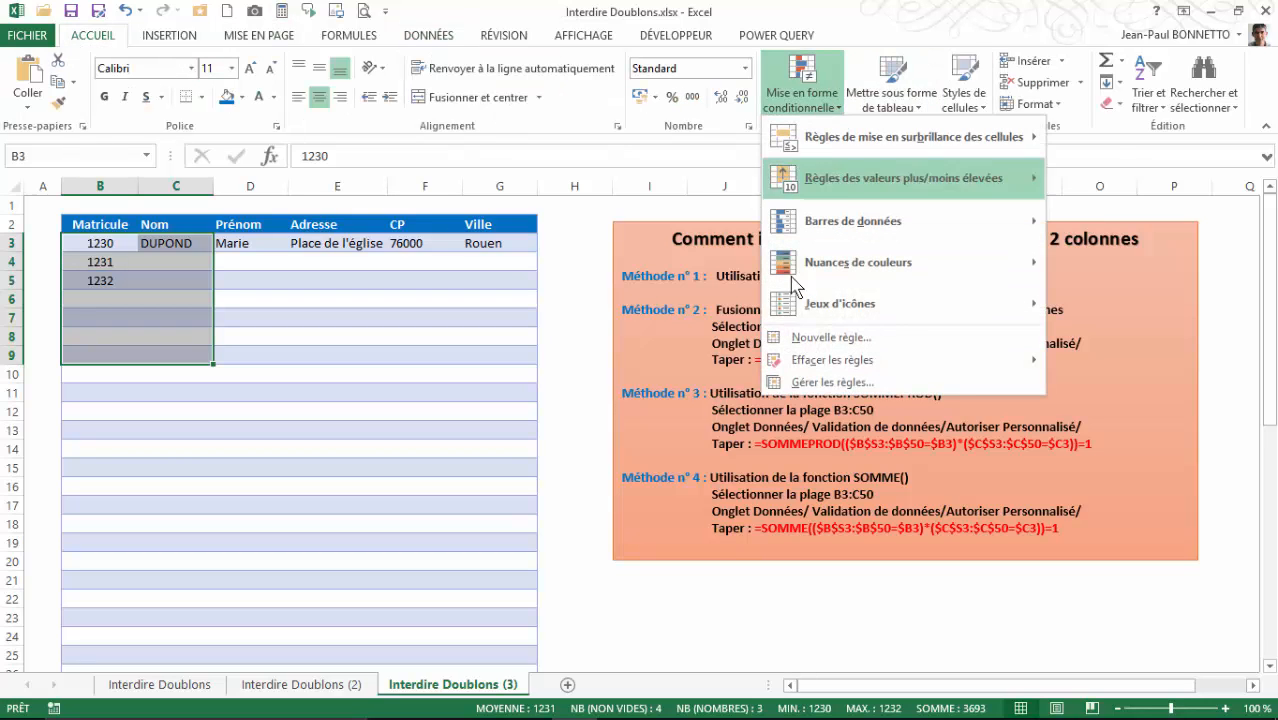
left_click(830, 381)
left_click(605, 395)
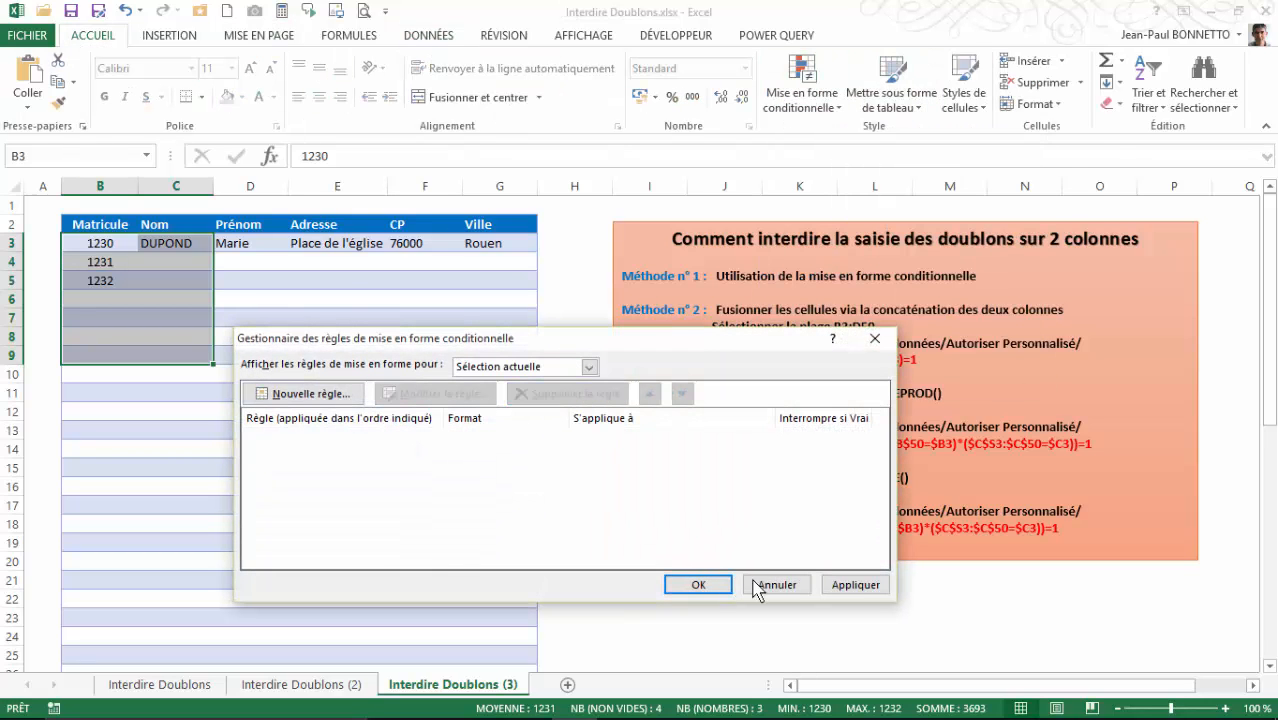
left_click(771, 582)
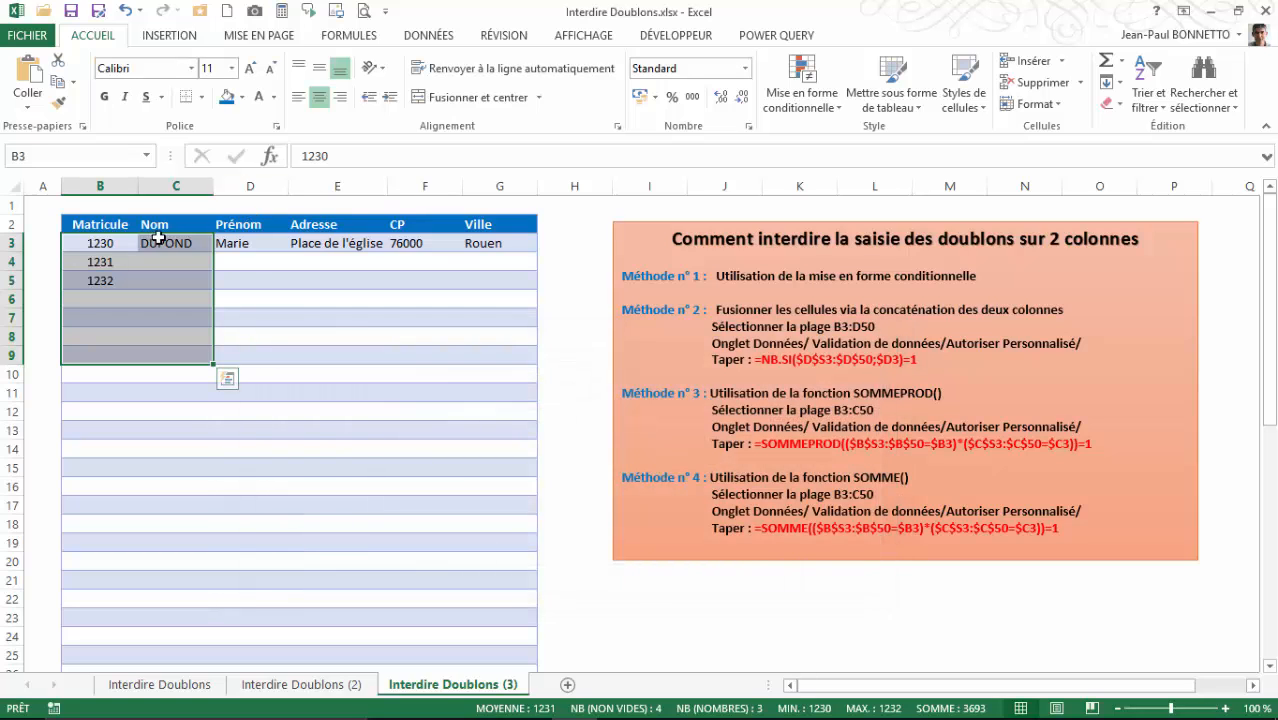
- Clear all data validation settings from B3:C50, extending them to the cells without validation when asked
left_click(250, 186)
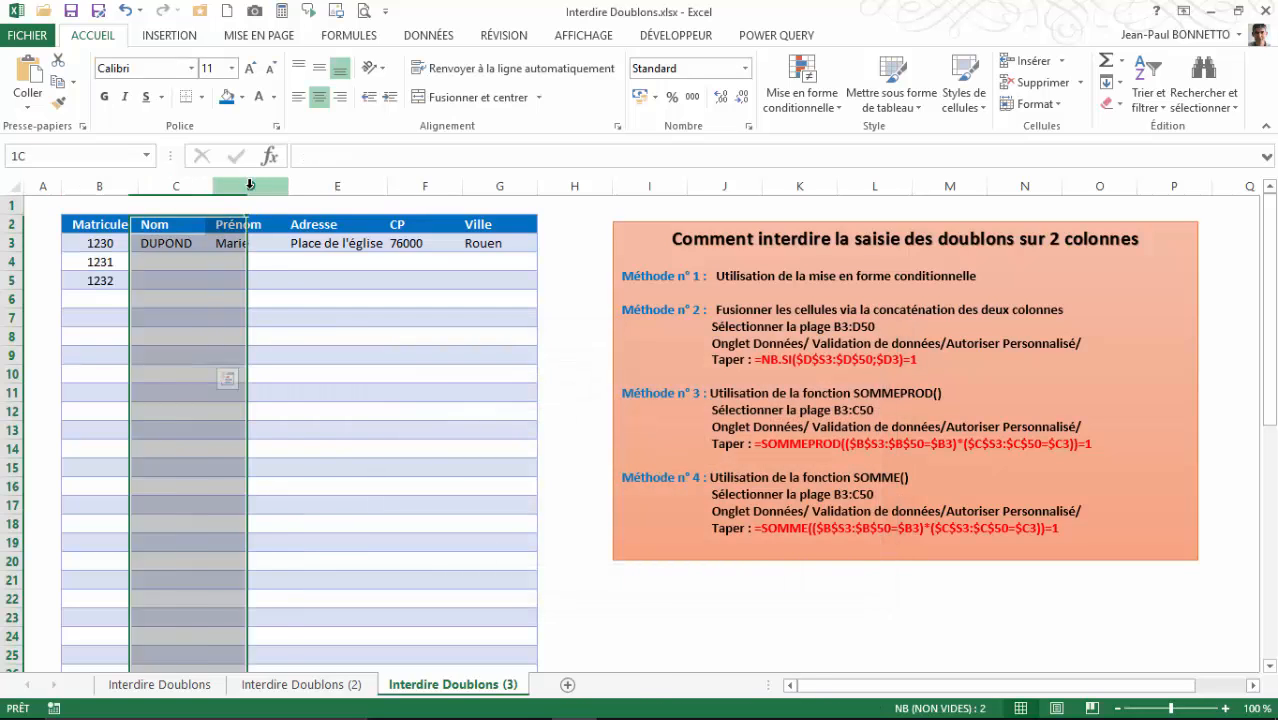
left_click(82, 250)
left_click_drag(100, 242, 177, 634)
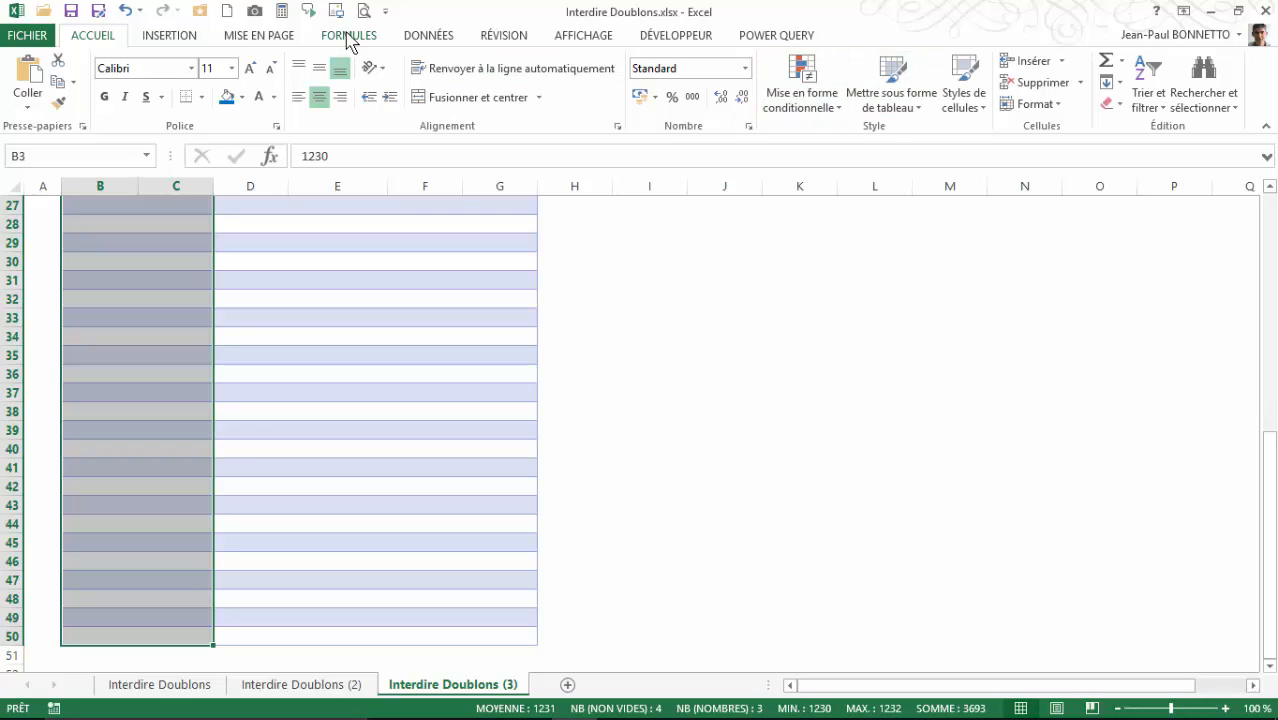
left_click(420, 36)
left_click(712, 105)
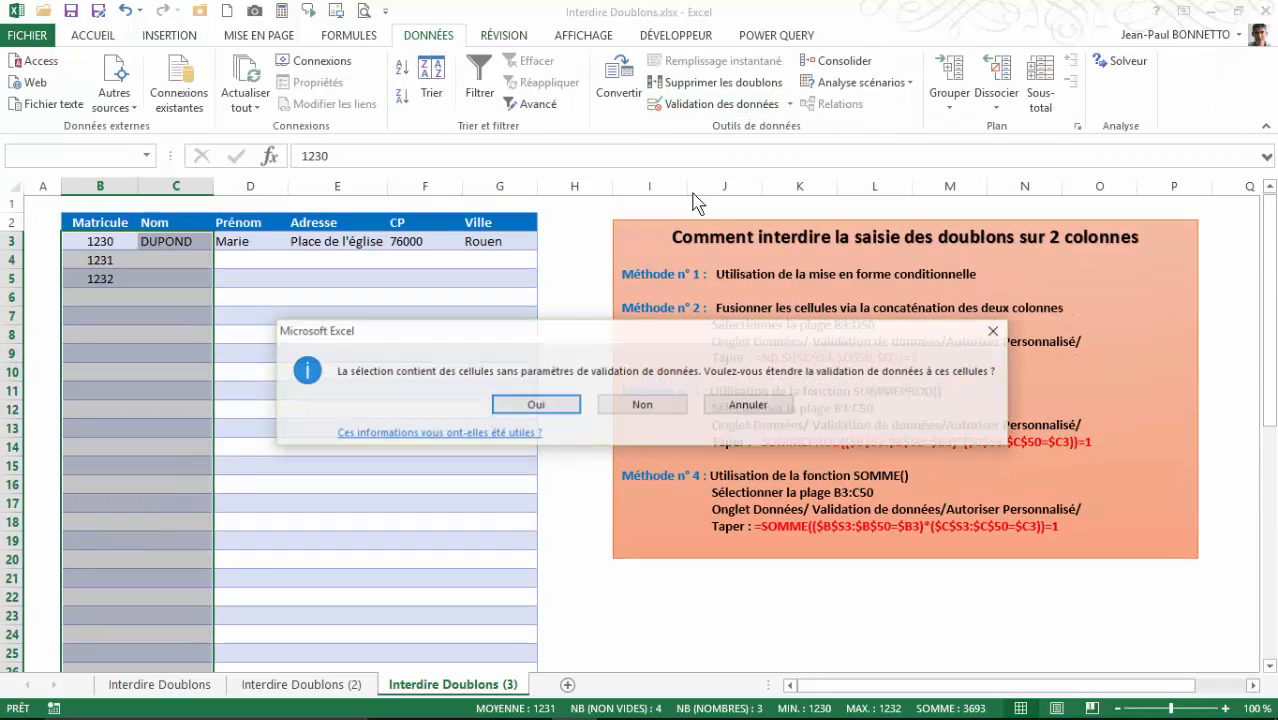
left_click(556, 403)
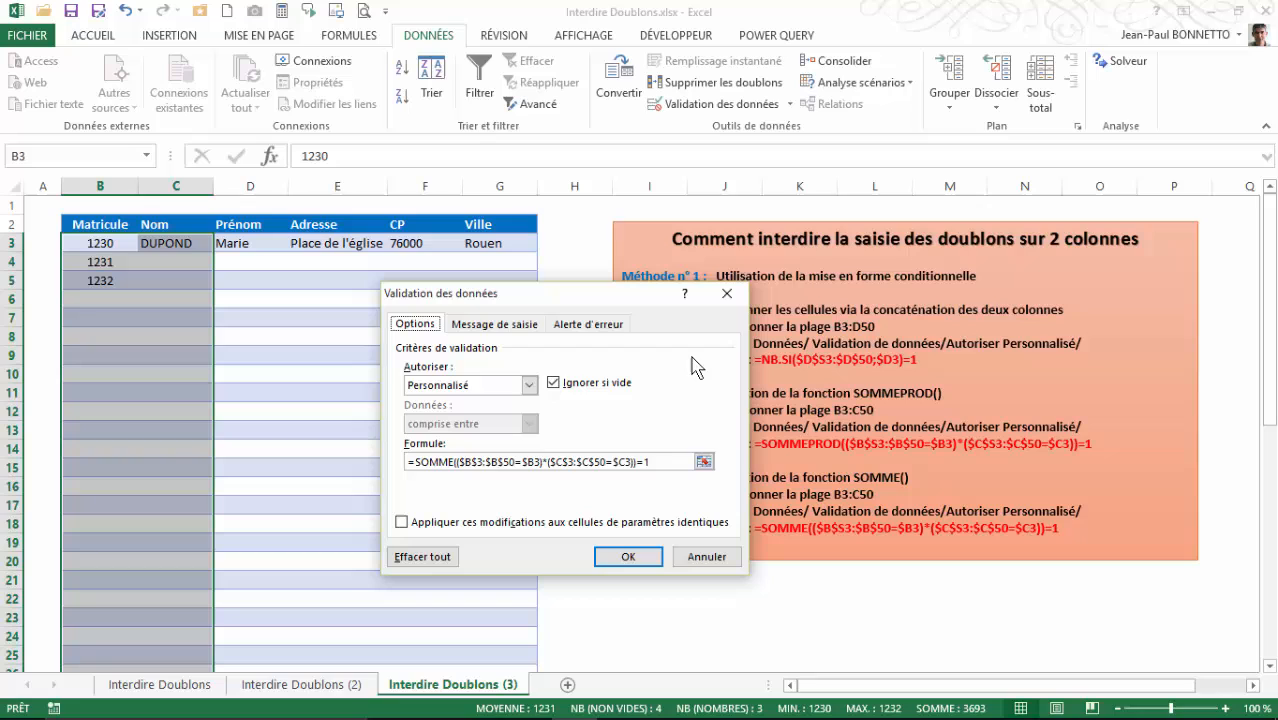
left_click(420, 554)
left_click(628, 556)
left_click(128, 412)
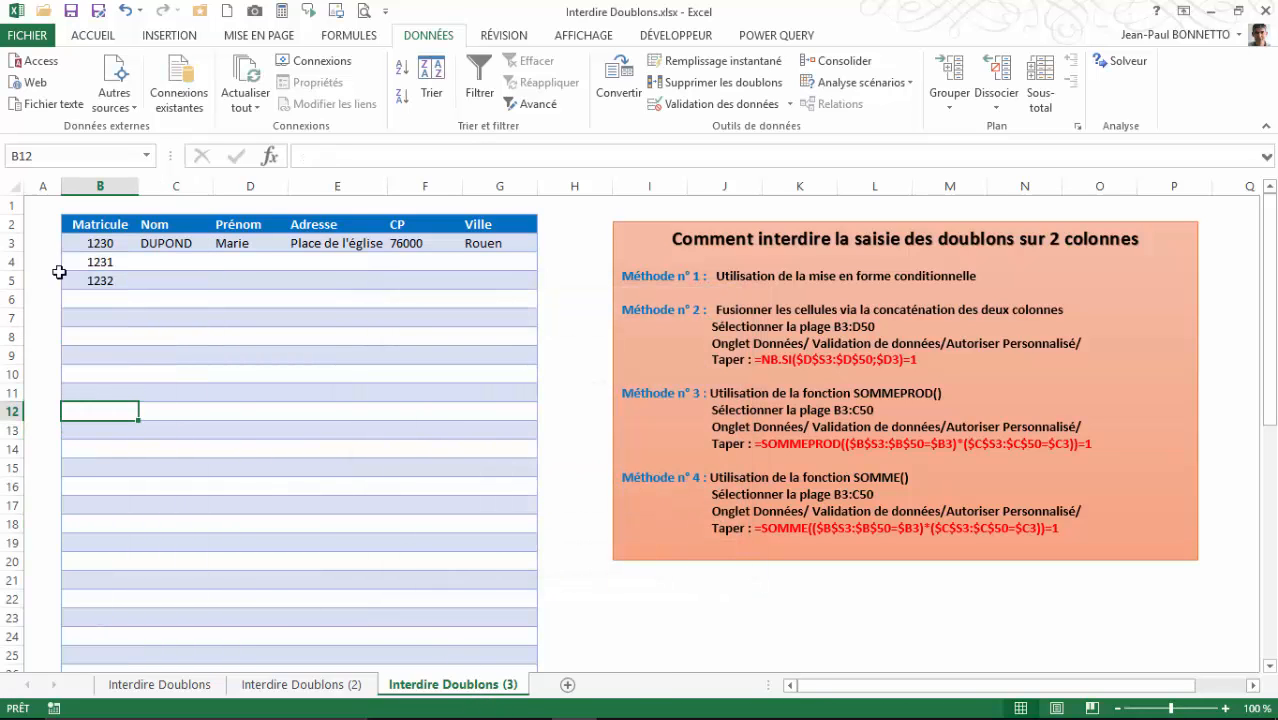
- Delete the matricules in B4:B5, leaving only the row 3 record in the table
left_click(118, 276)
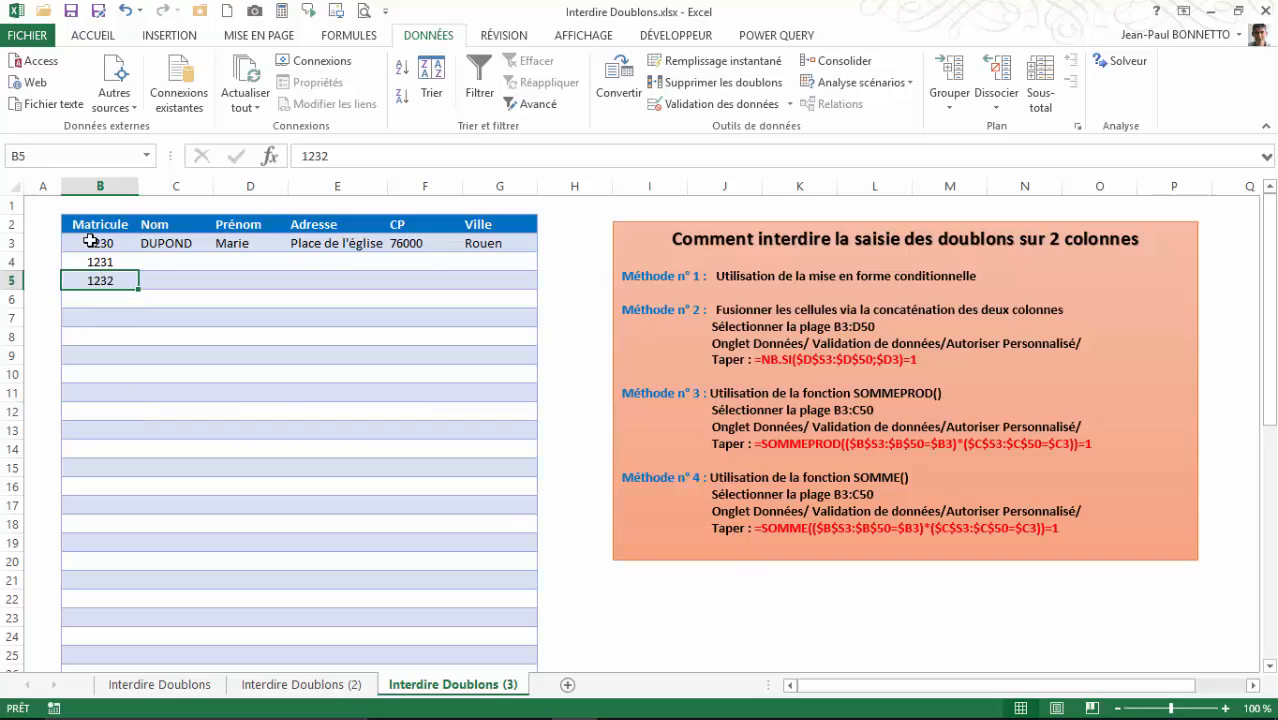
left_click(90, 241)
left_click_drag(104, 260, 110, 285)
key("Delete")
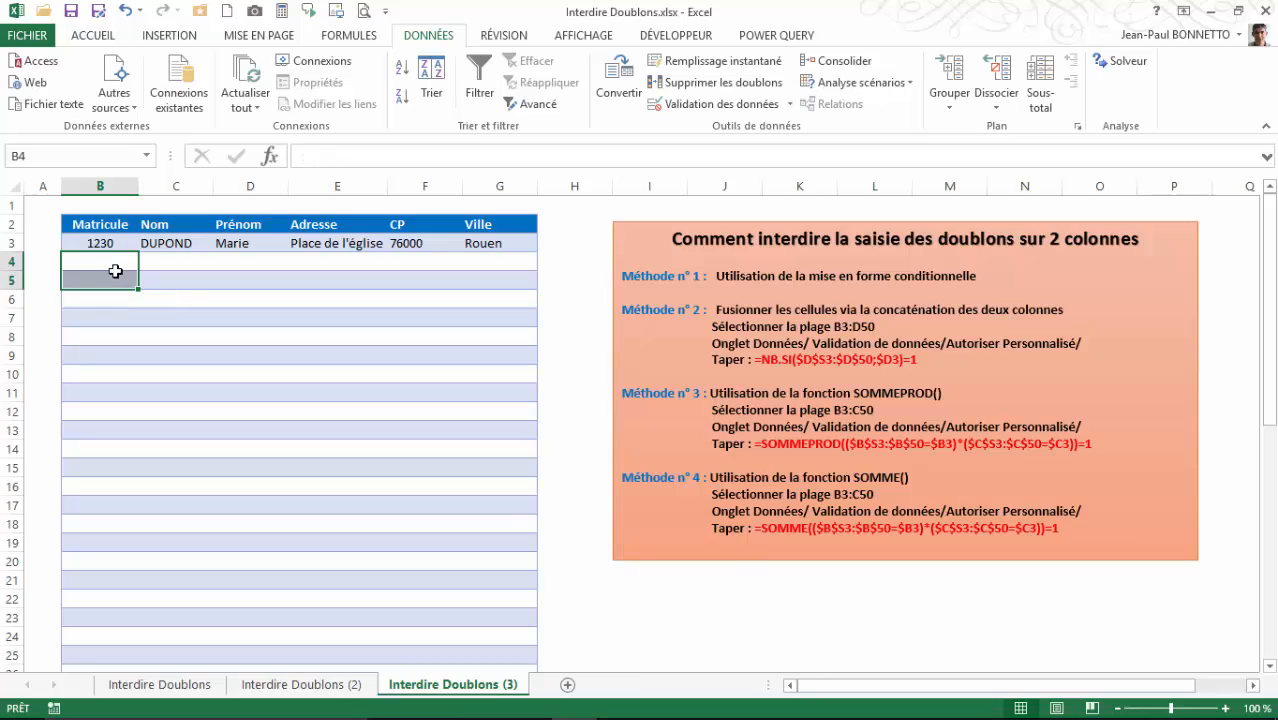
left_click(178, 259)
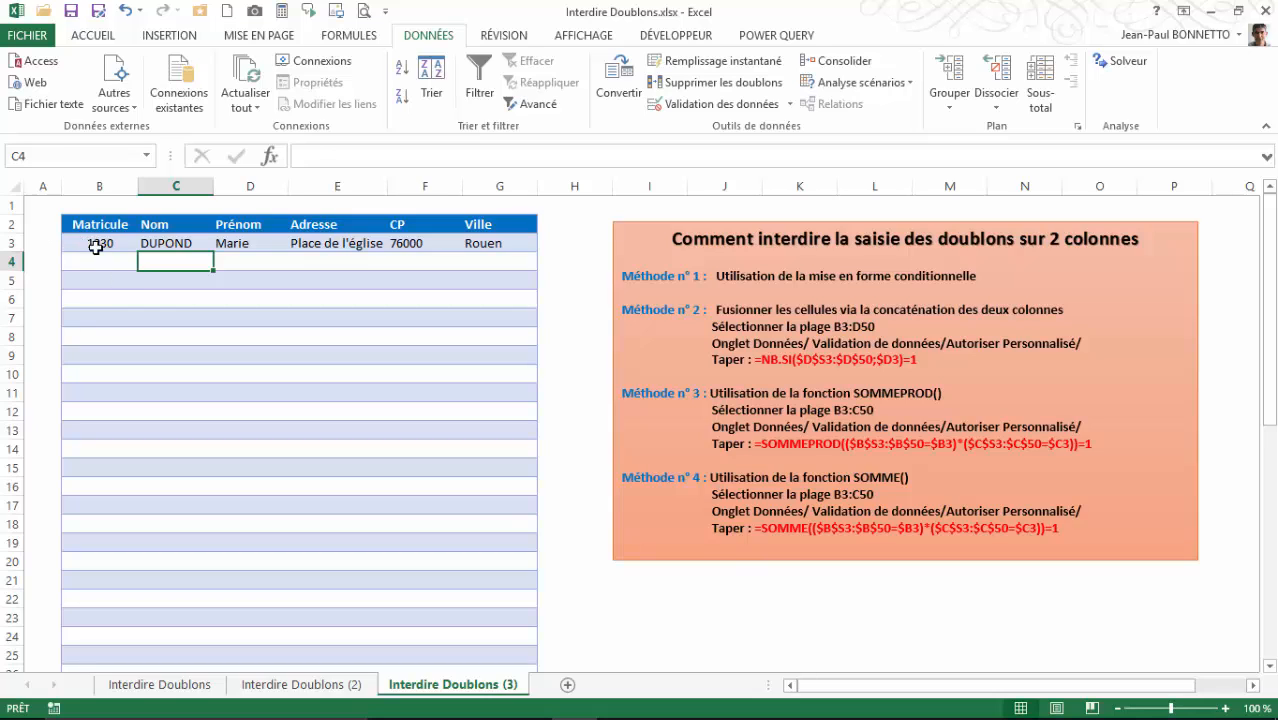
- Start a data validation rule for B3:C50 with the Personnalisé criterion and an empty formula
left_click_drag(97, 244, 211, 611)
left_click_drag(1272, 625, 1272, 625)
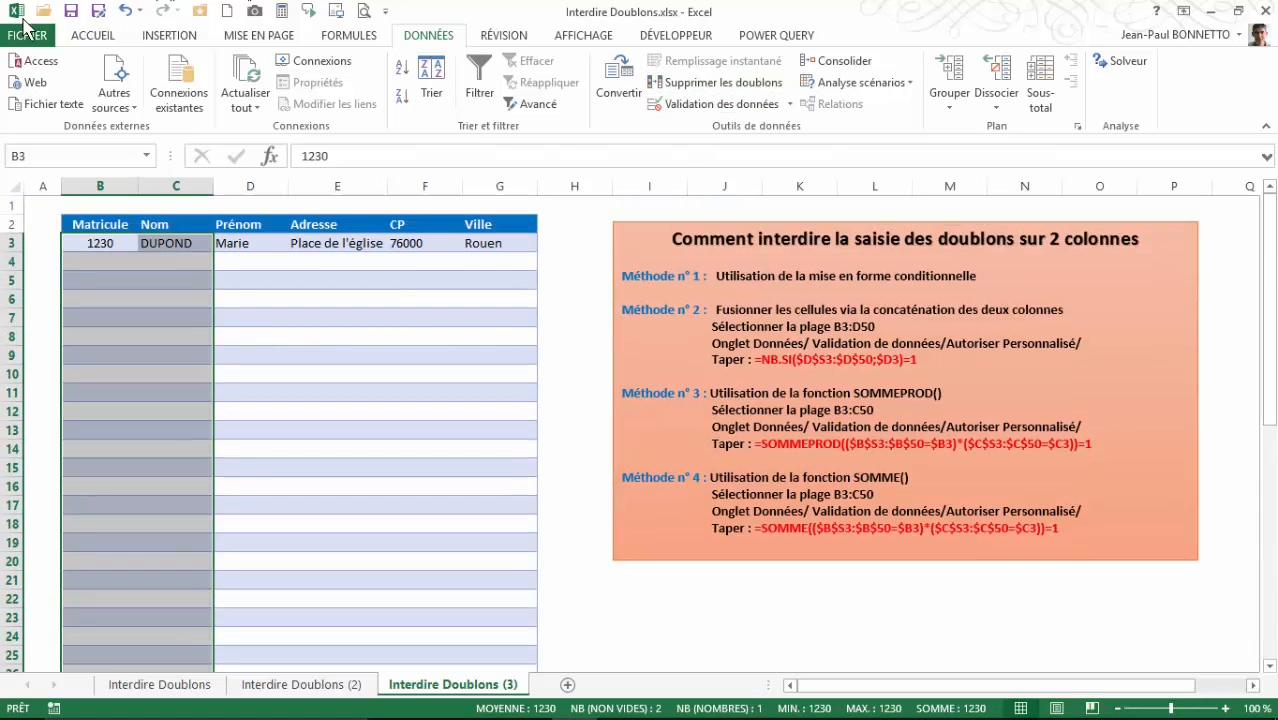
left_click(720, 103)
left_click(529, 385)
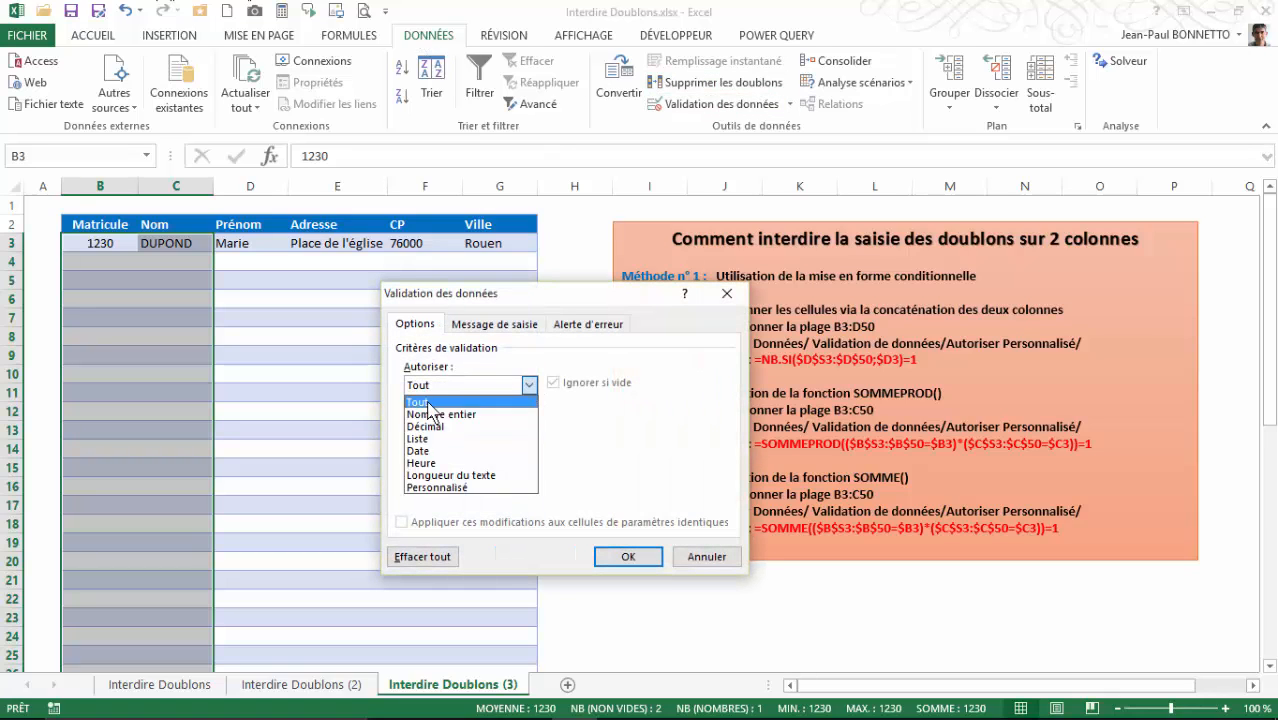
left_click(430, 496)
left_click(414, 460)
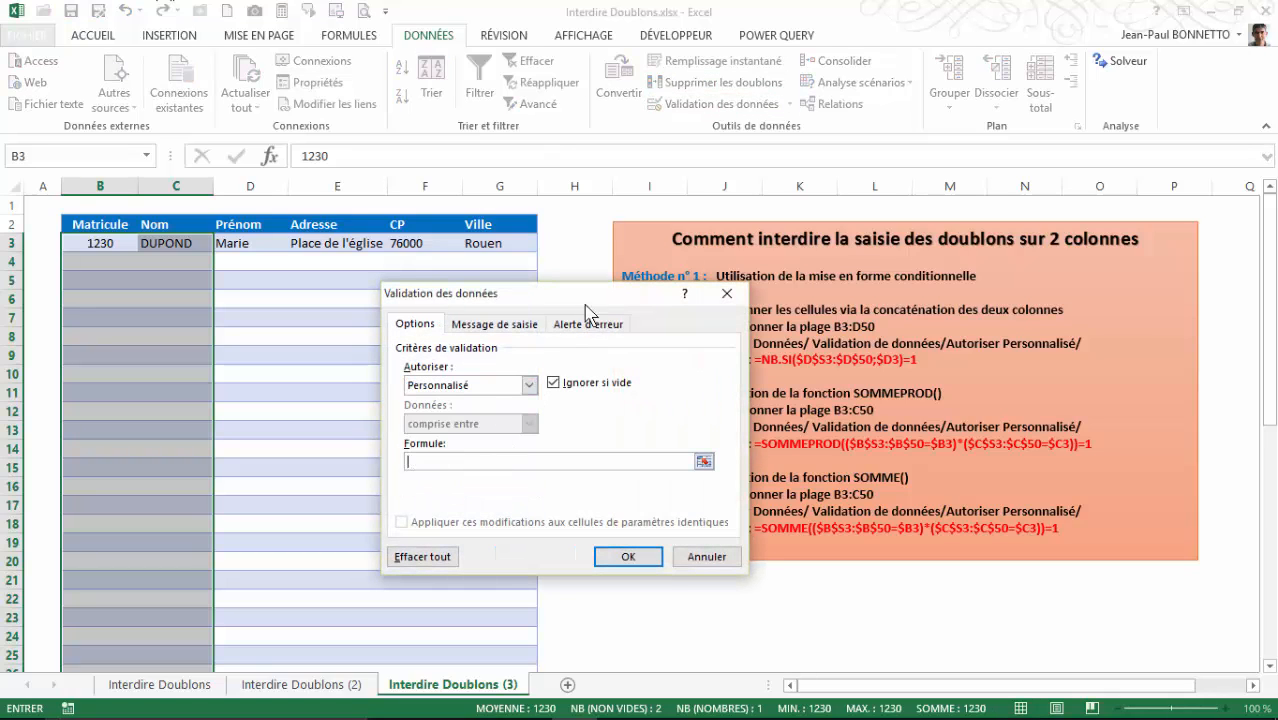
left_click_drag(583, 303, 500, 323)
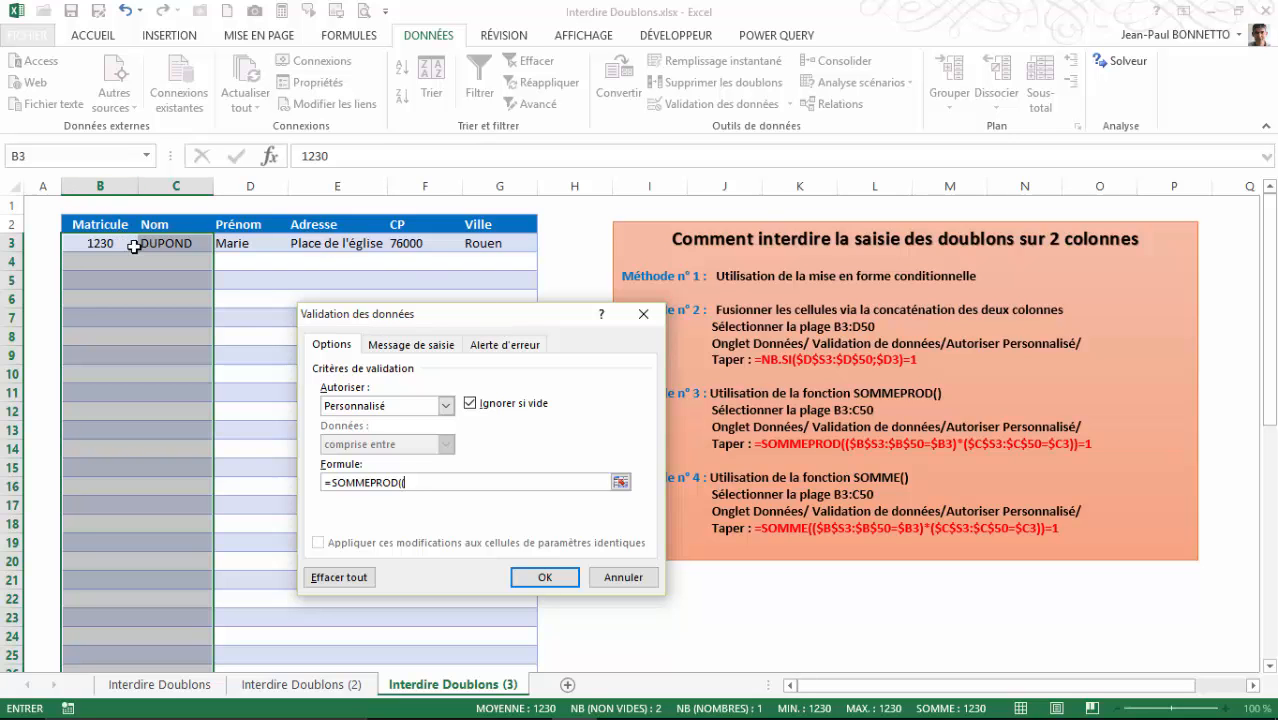
- Enter the validation formula's first condition as =SOMMEPROD(($B$3:$B$50=$B3)
left_click_drag(133, 246, 87, 616)
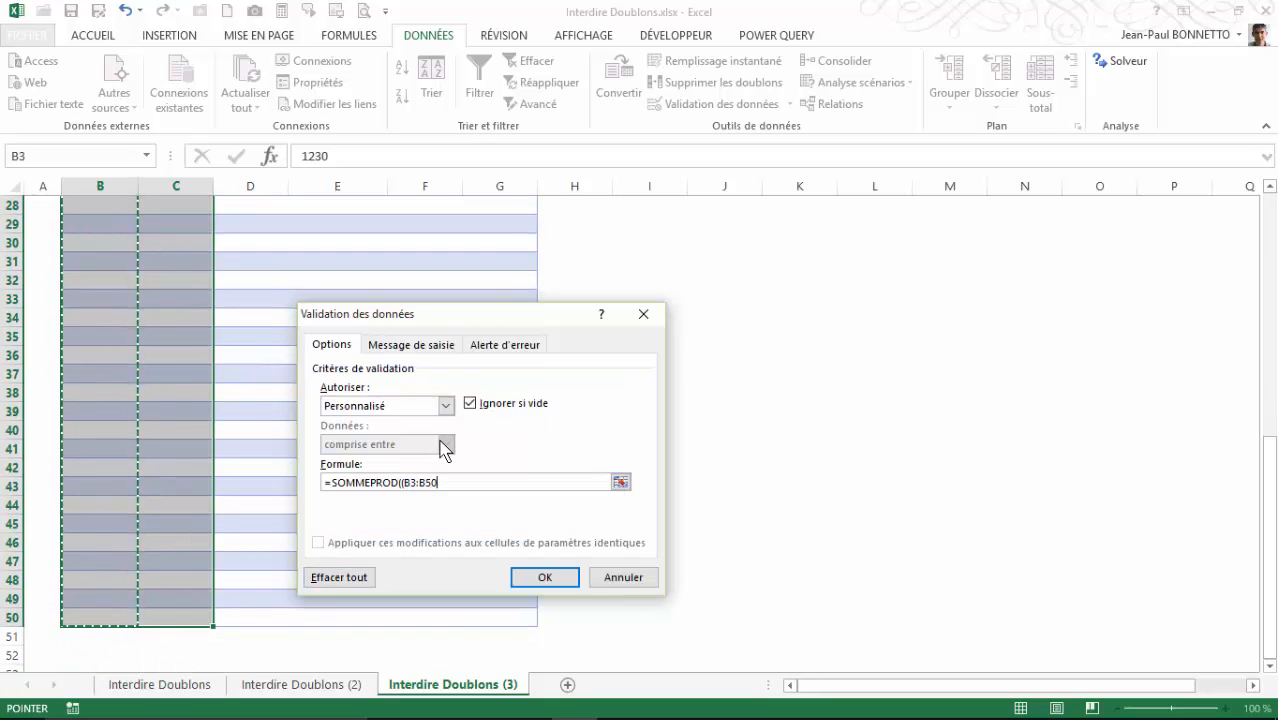
key("F4")
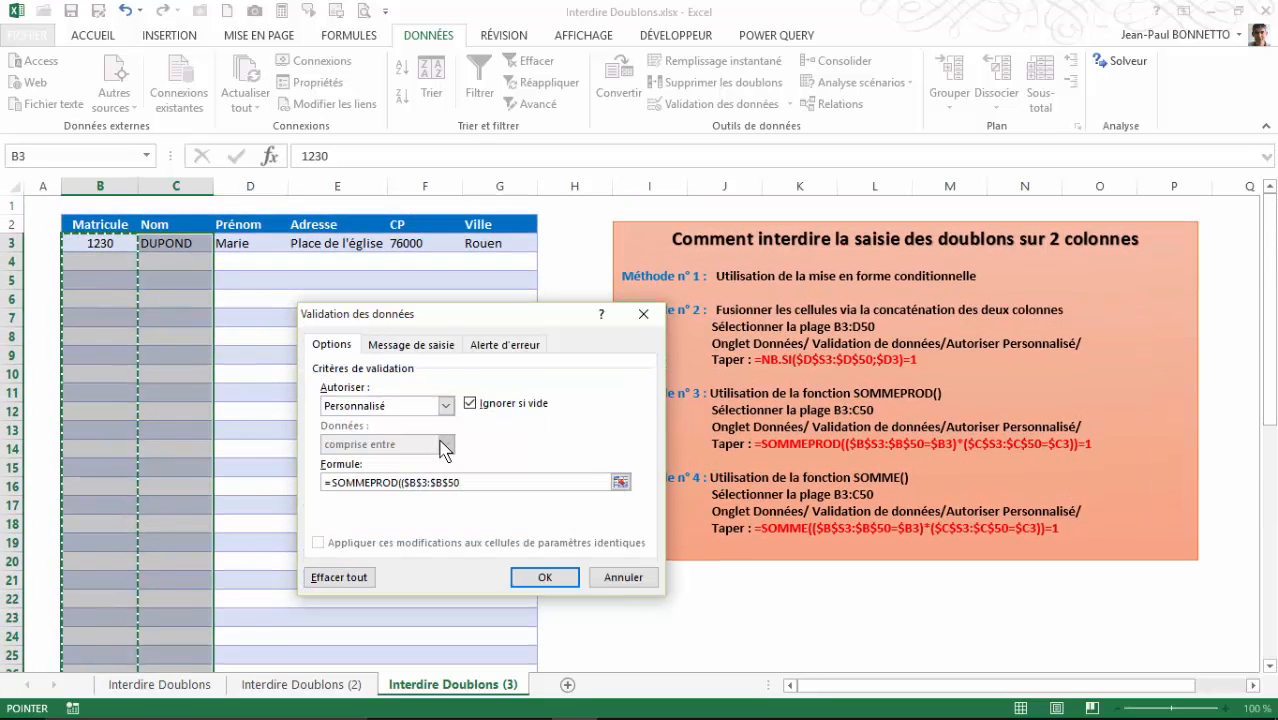
type("=")
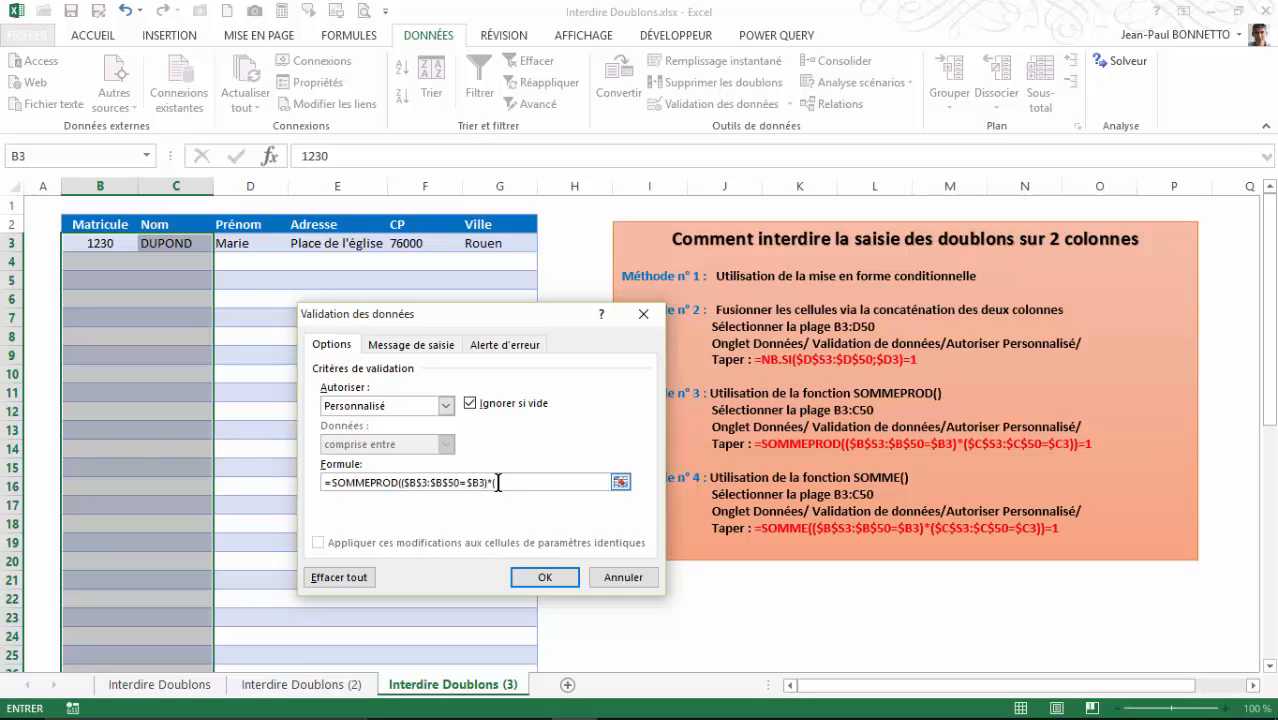
- Complete the validation formula as =SOMMEPROD(($B$3:$B$50=$B3)*($C$3:$C$50=$C3))=1
left_click_drag(177, 244, 165, 636)
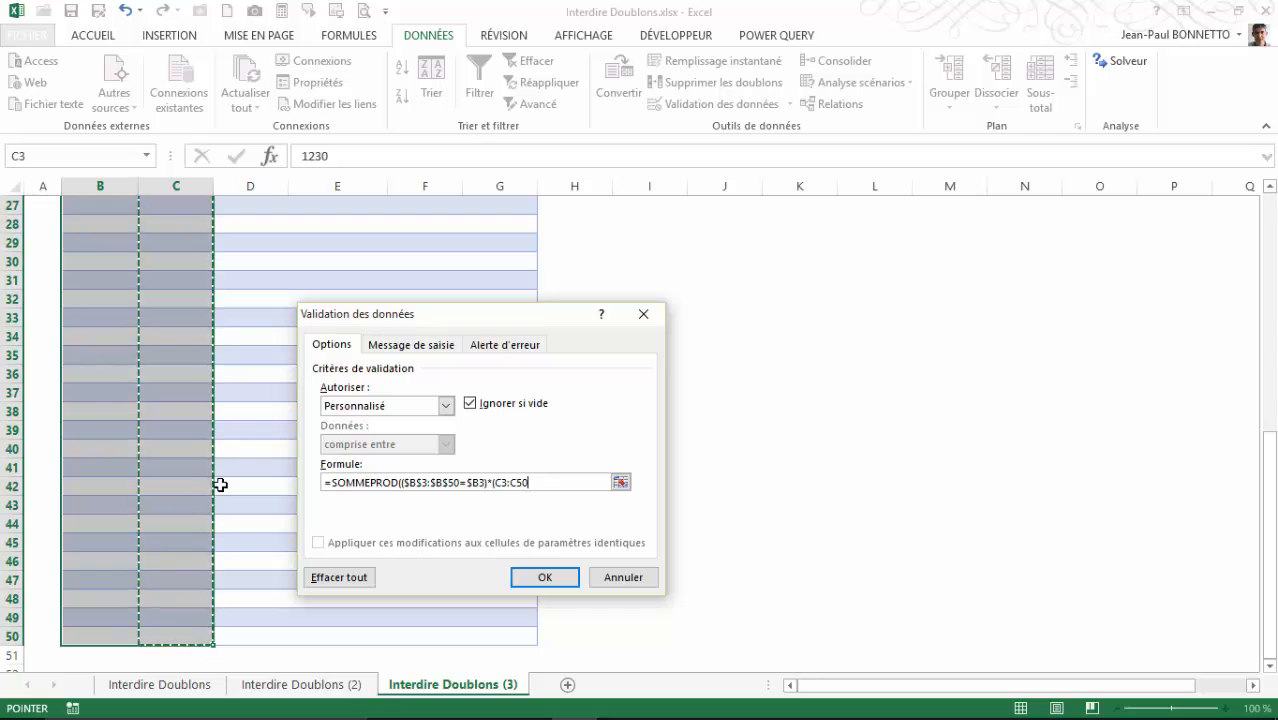
key("F4")
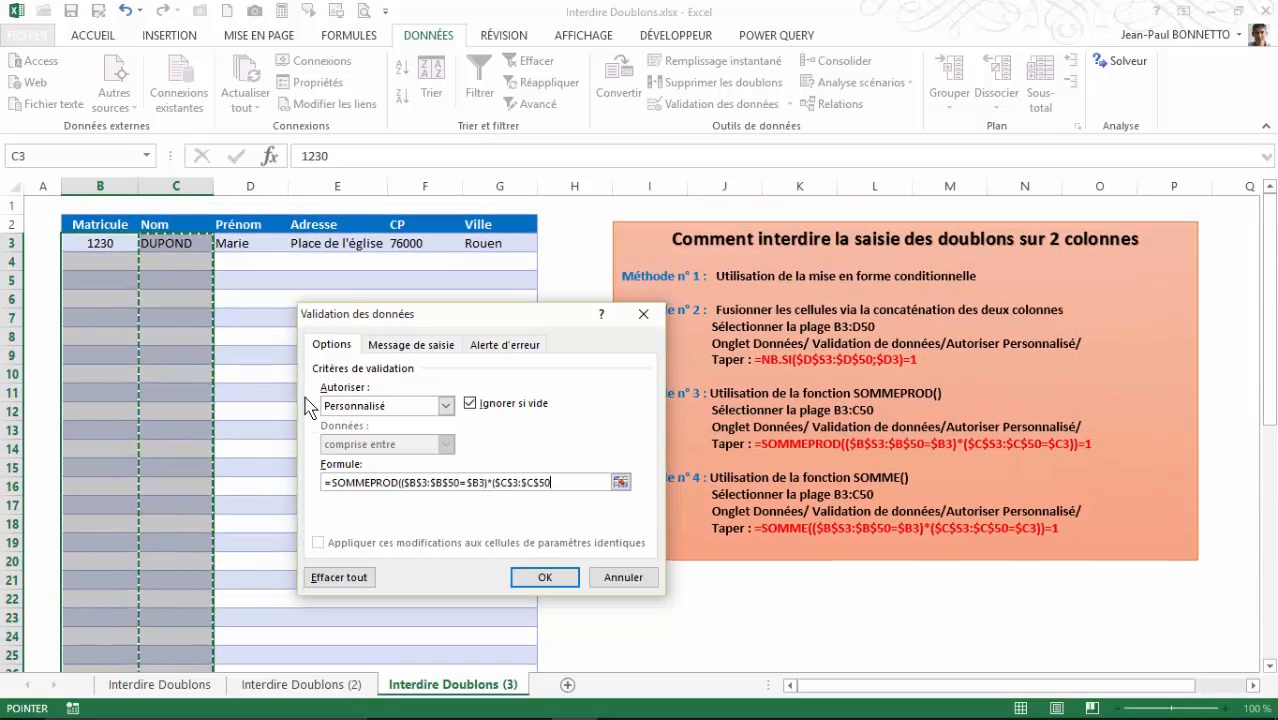
type("=")
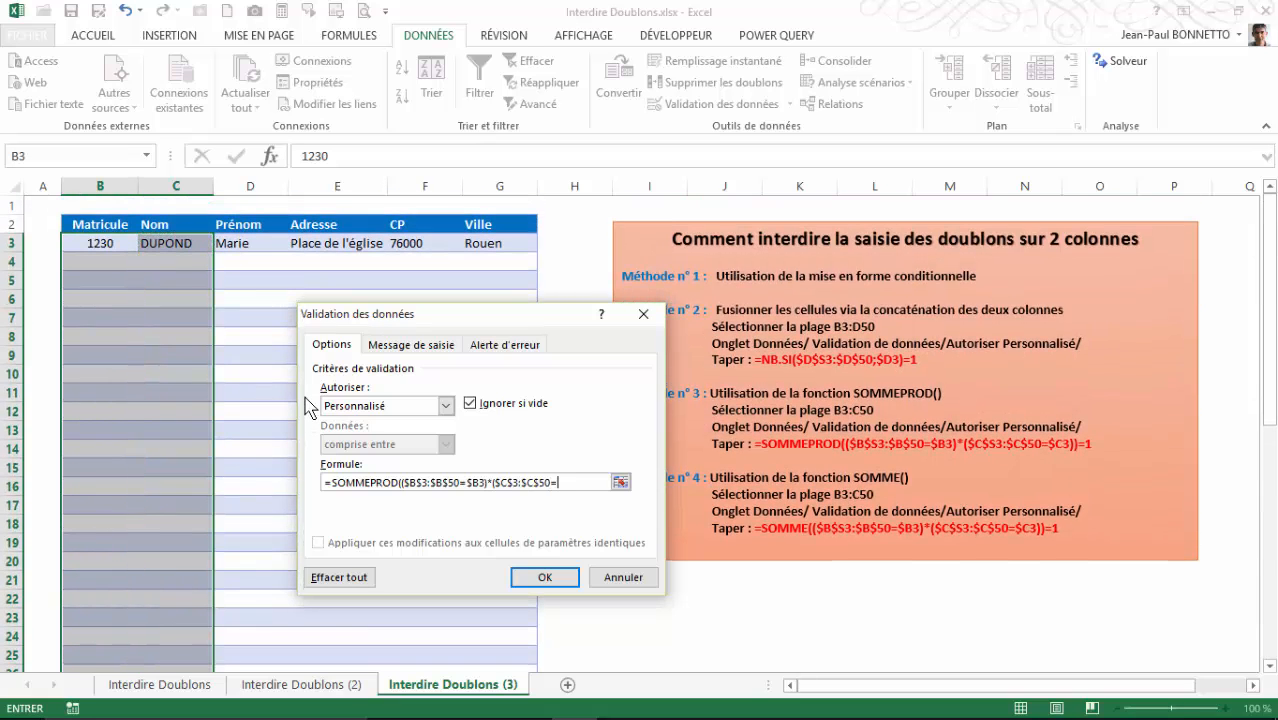
left_click(165, 245)
key("F4")
key("F4")
key("F4")
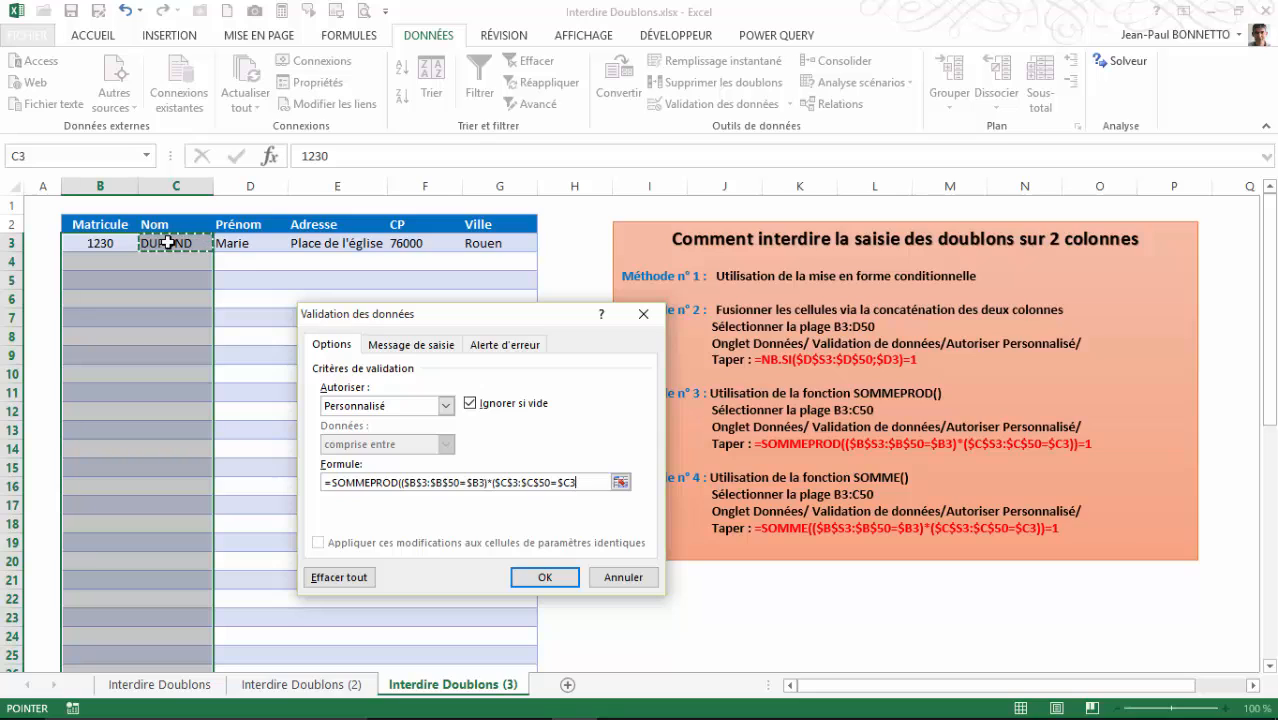
type("))=1")
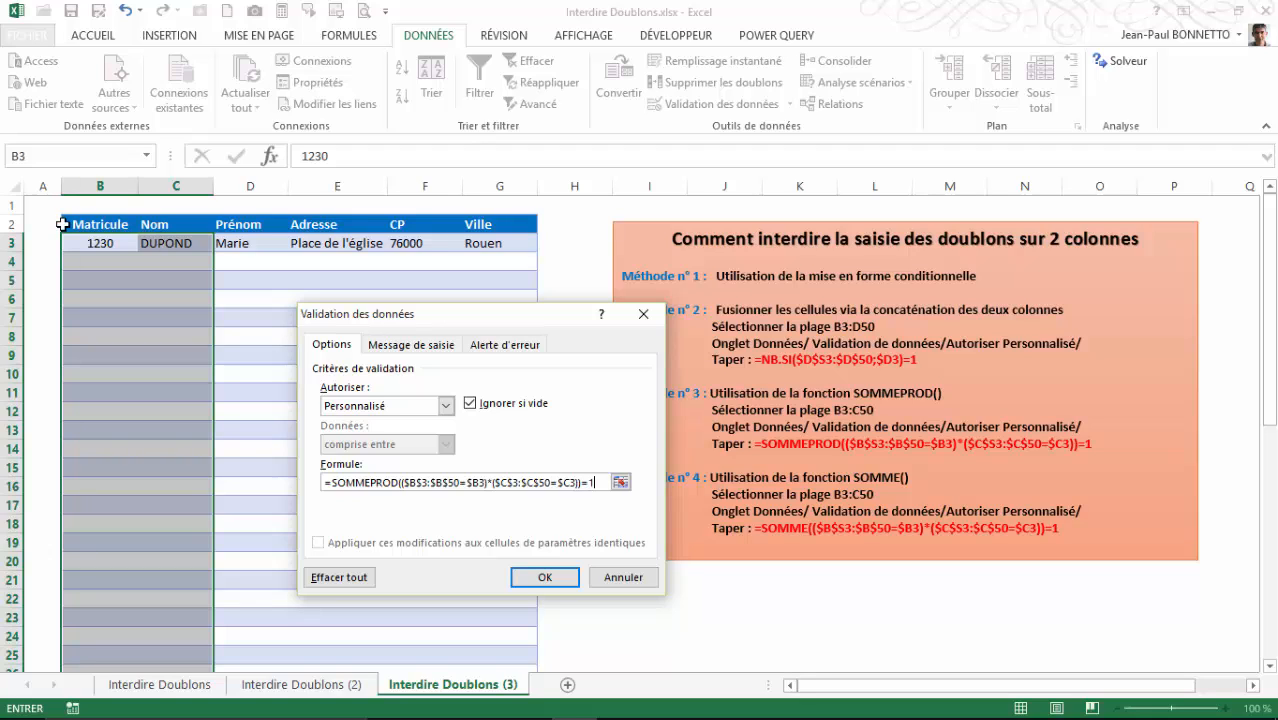
- Set the error alert title to "Erreur Saisie - Doublons" and the message to "Interdiction de saisie des doublons. Veuillez recommencer la saisie.", and apply the validation
left_click(504, 346)
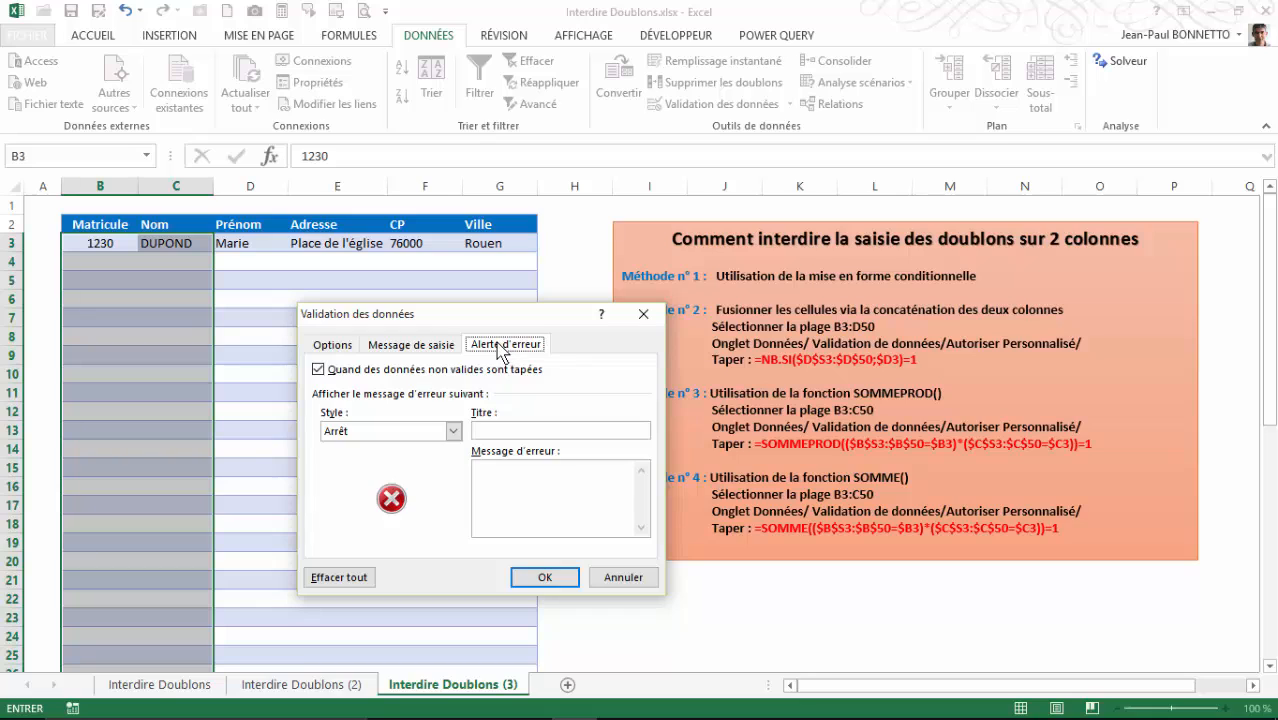
left_click(507, 431)
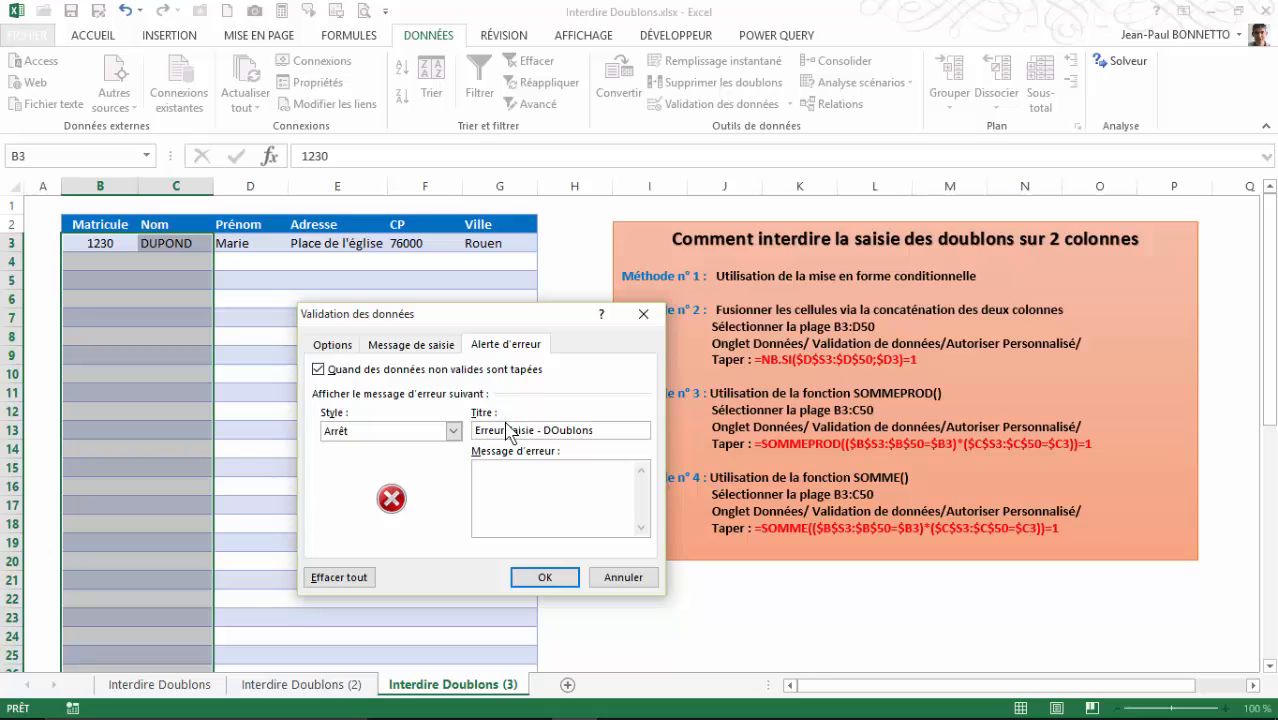
key("BackSpace")
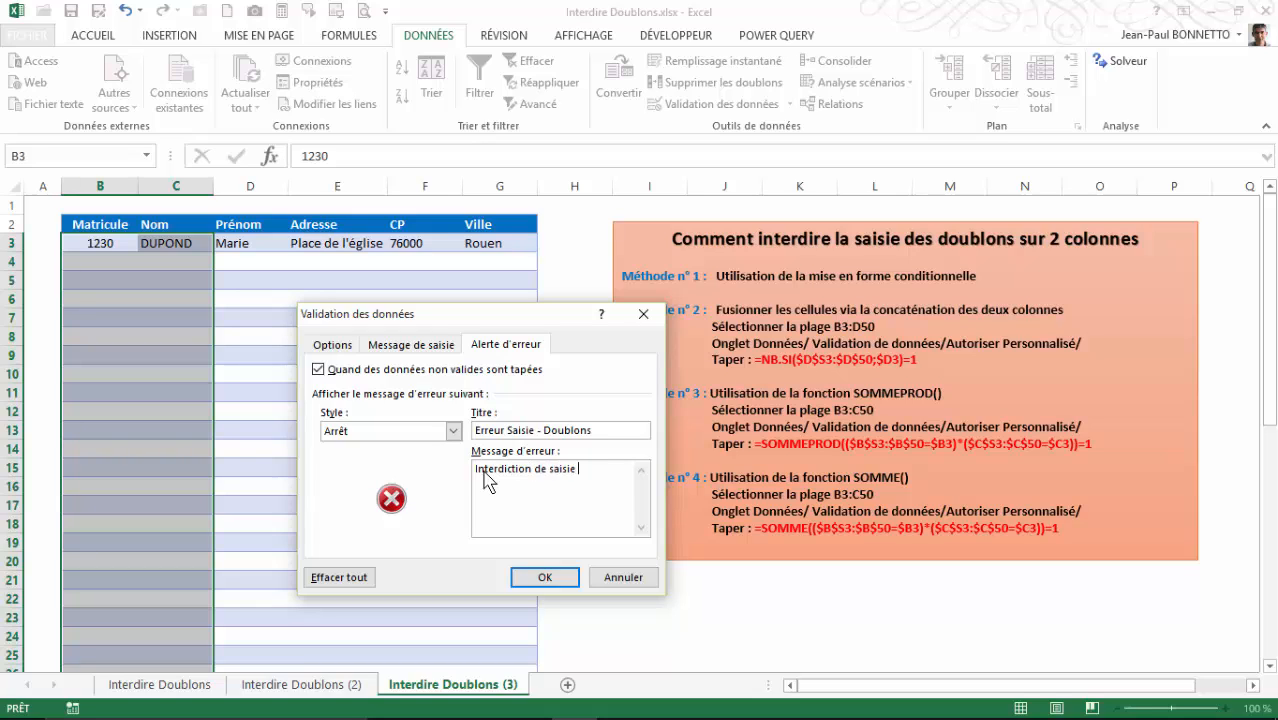
type("lons.")
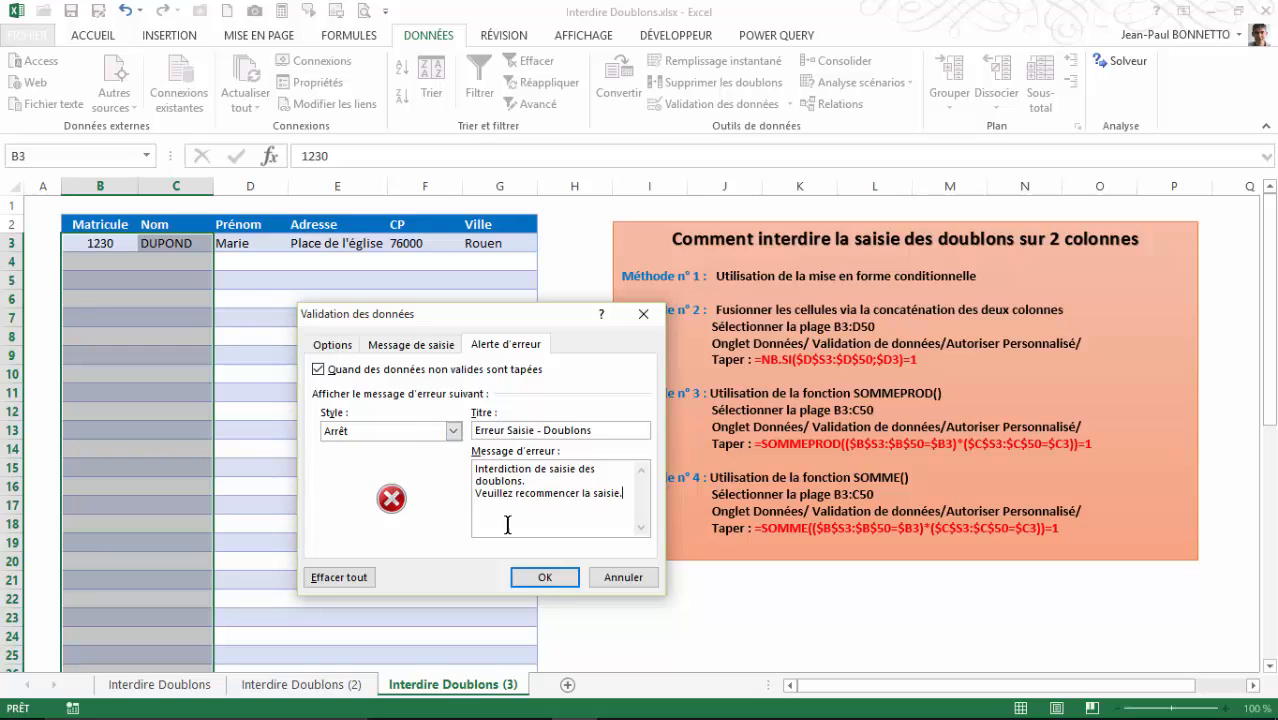
left_click(544, 577)
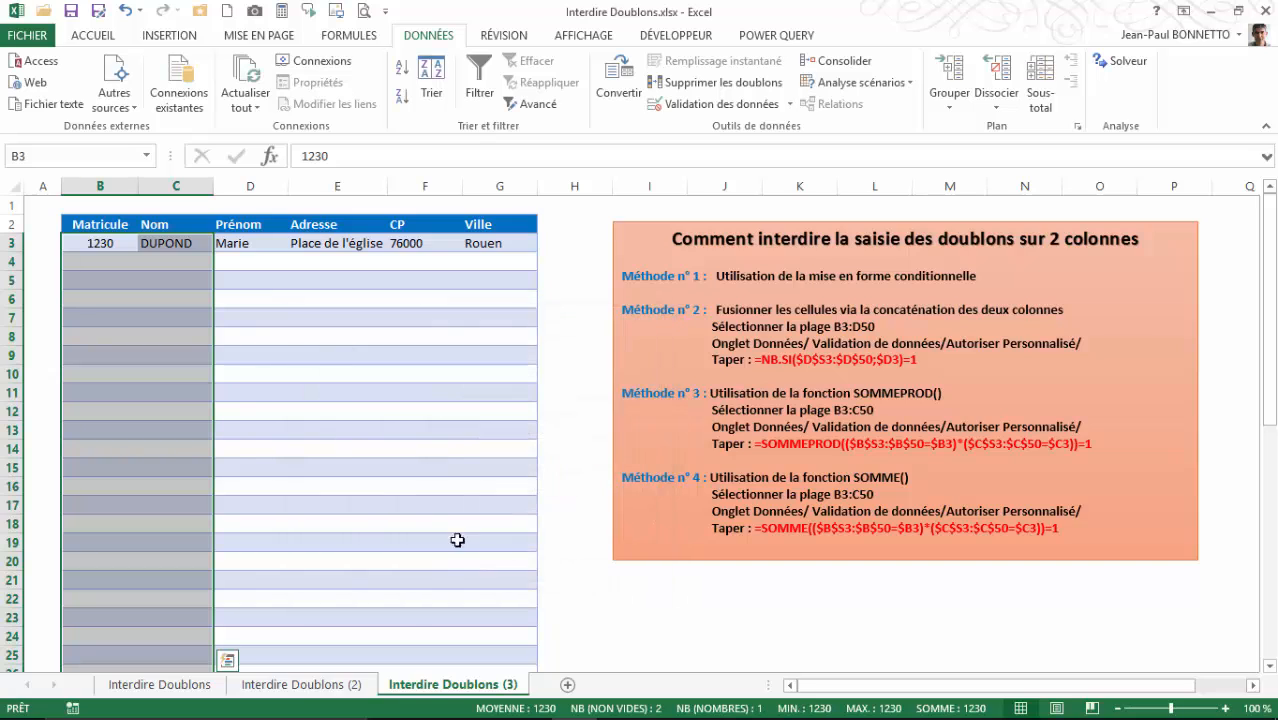
- Add a test record in B4:C4 using the next consecutive matricule after row 3's and the same Nom as row 3
left_click(143, 291)
left_click(115, 265)
type("1231")
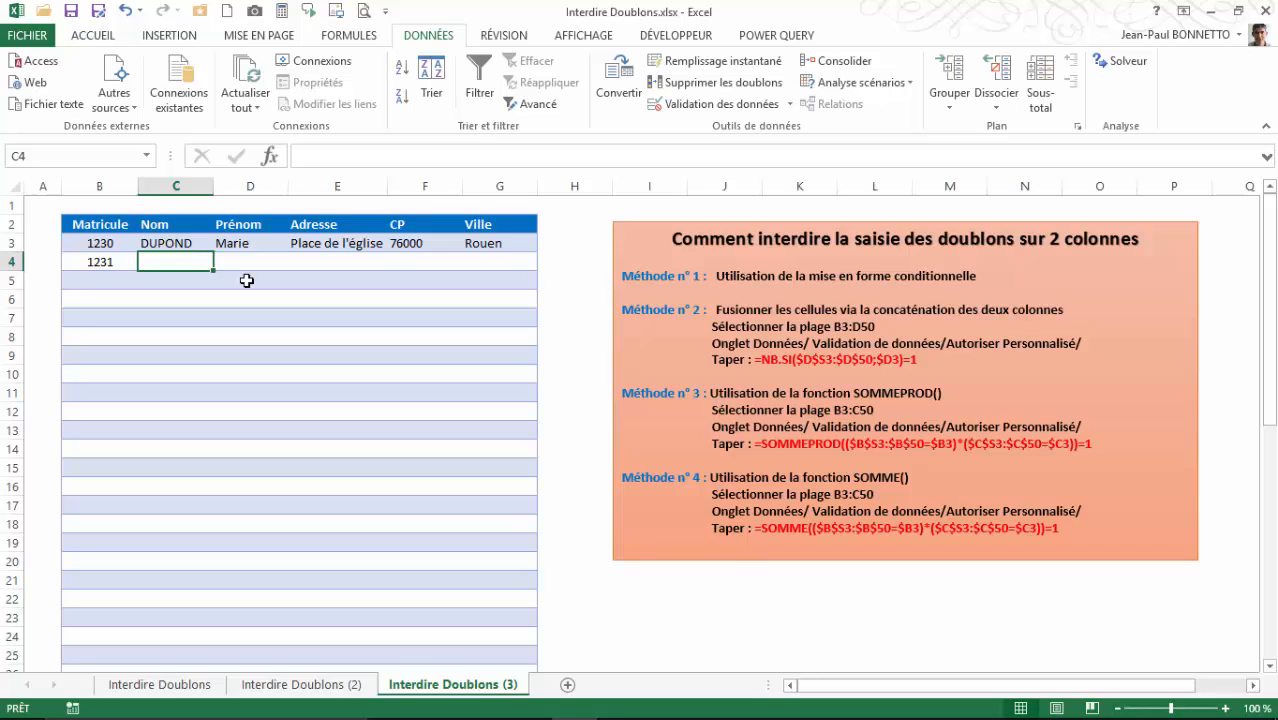
type("DUPOND")
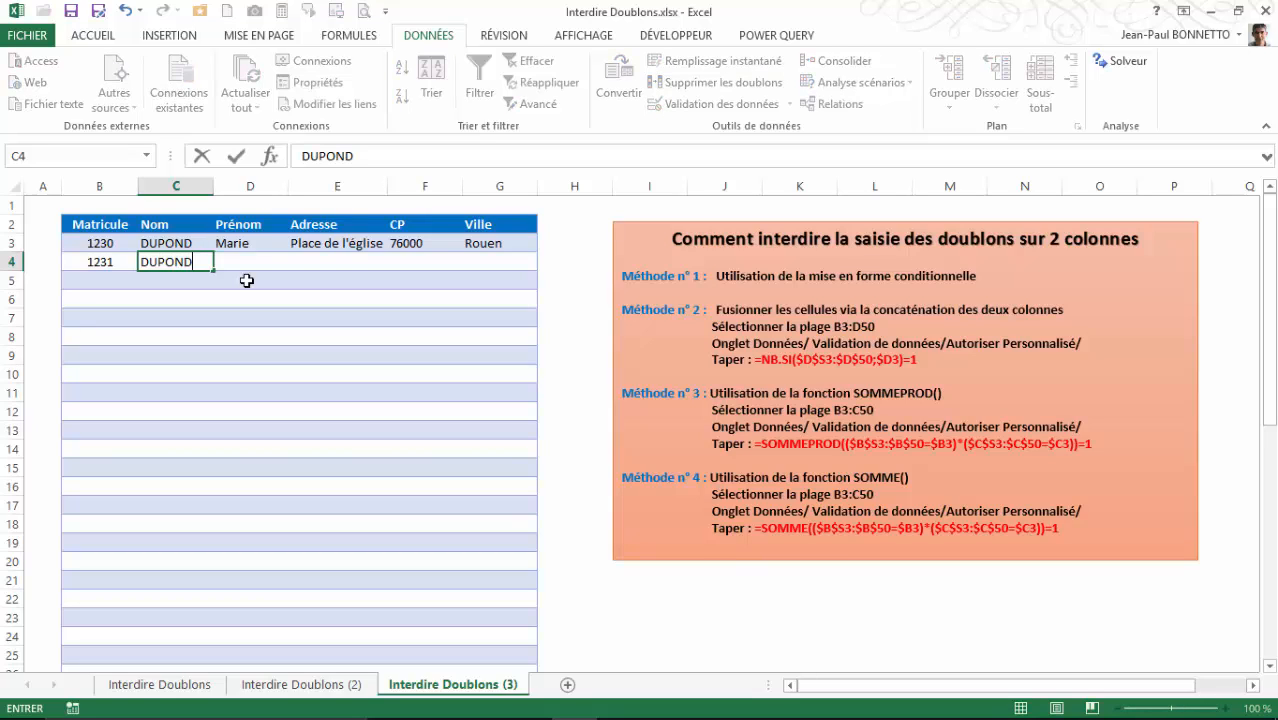
key("Tab")
key("Return")
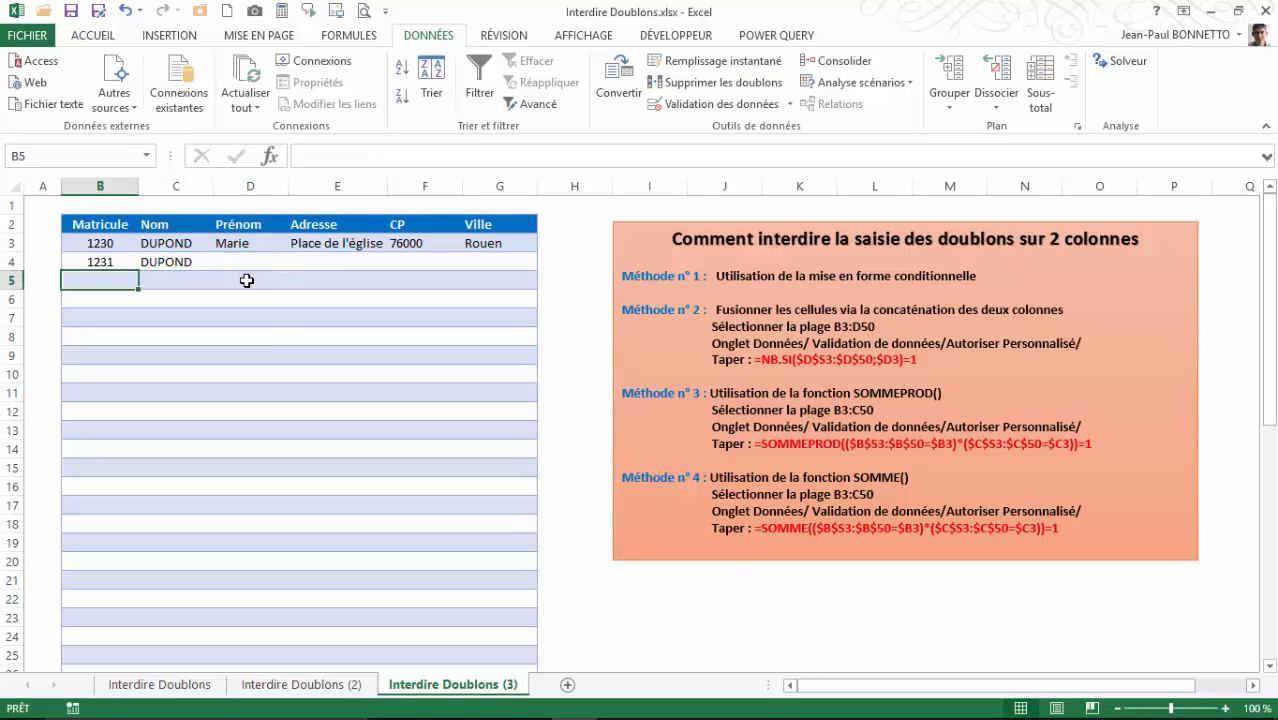
- Try to enter row 3's matricule and Nom again in row 5, retry the Nom once, and cancel its entry
type("1230")
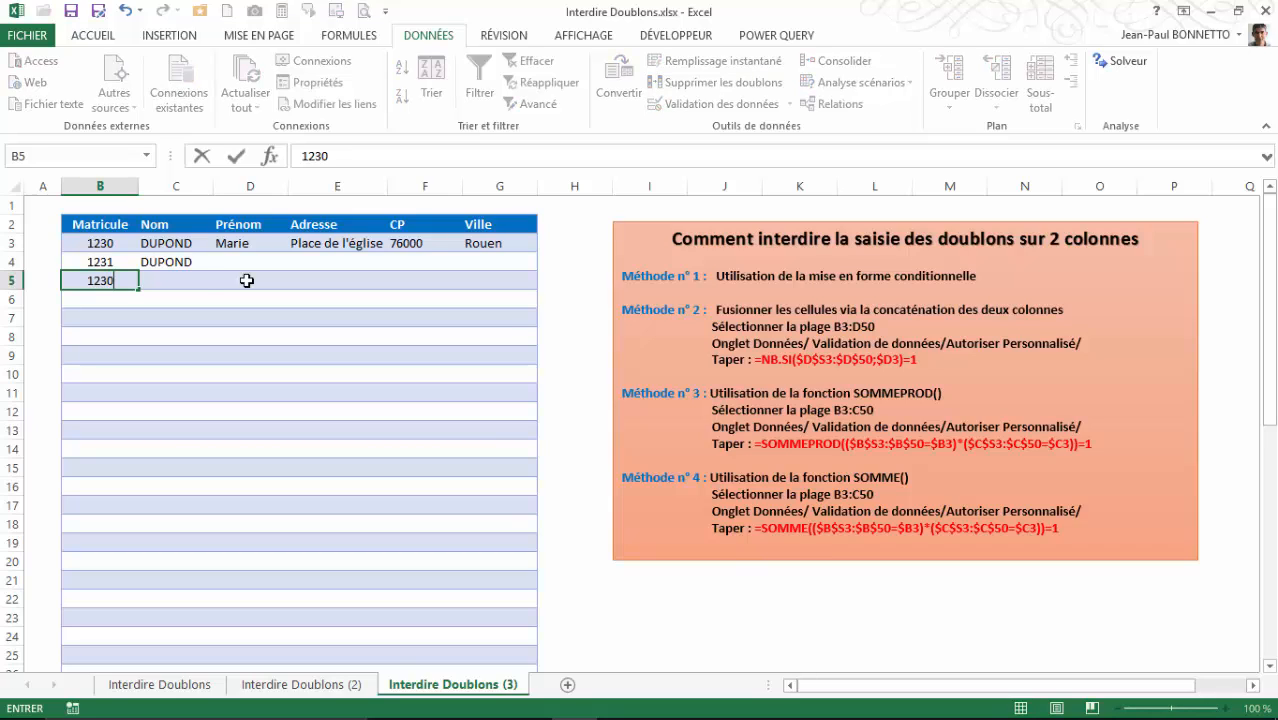
key("Tab")
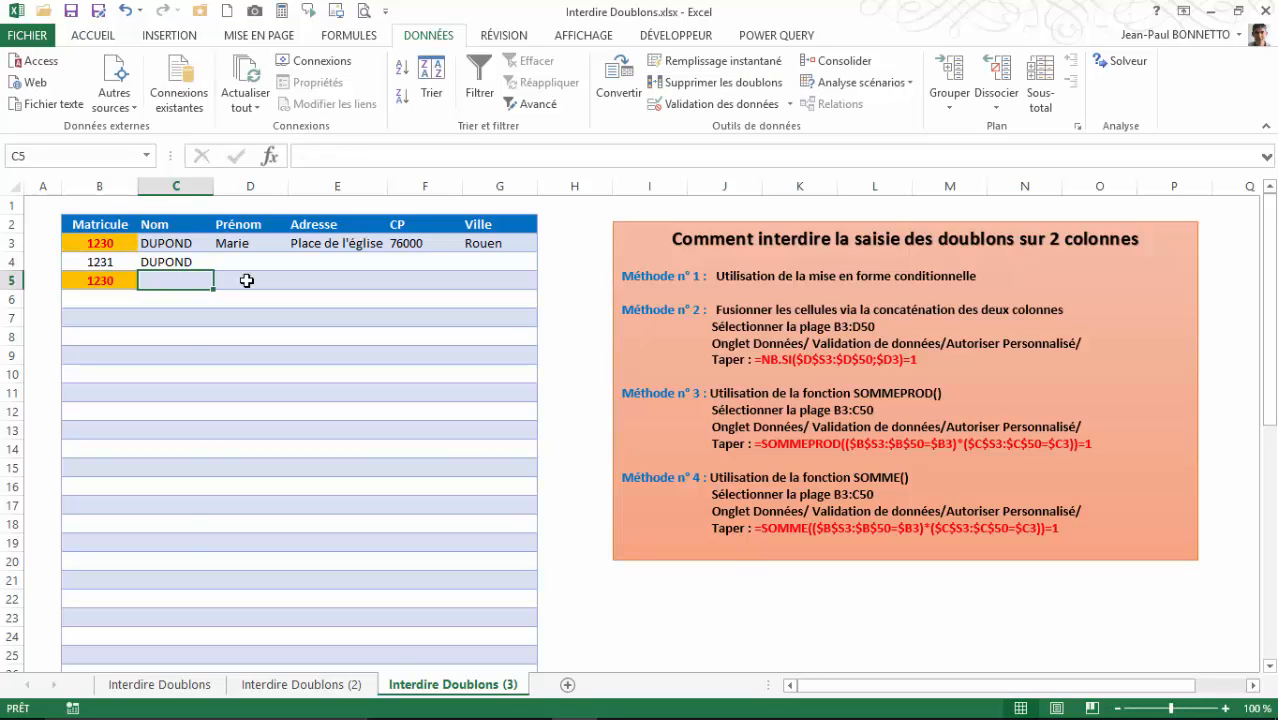
type("DUPOND")
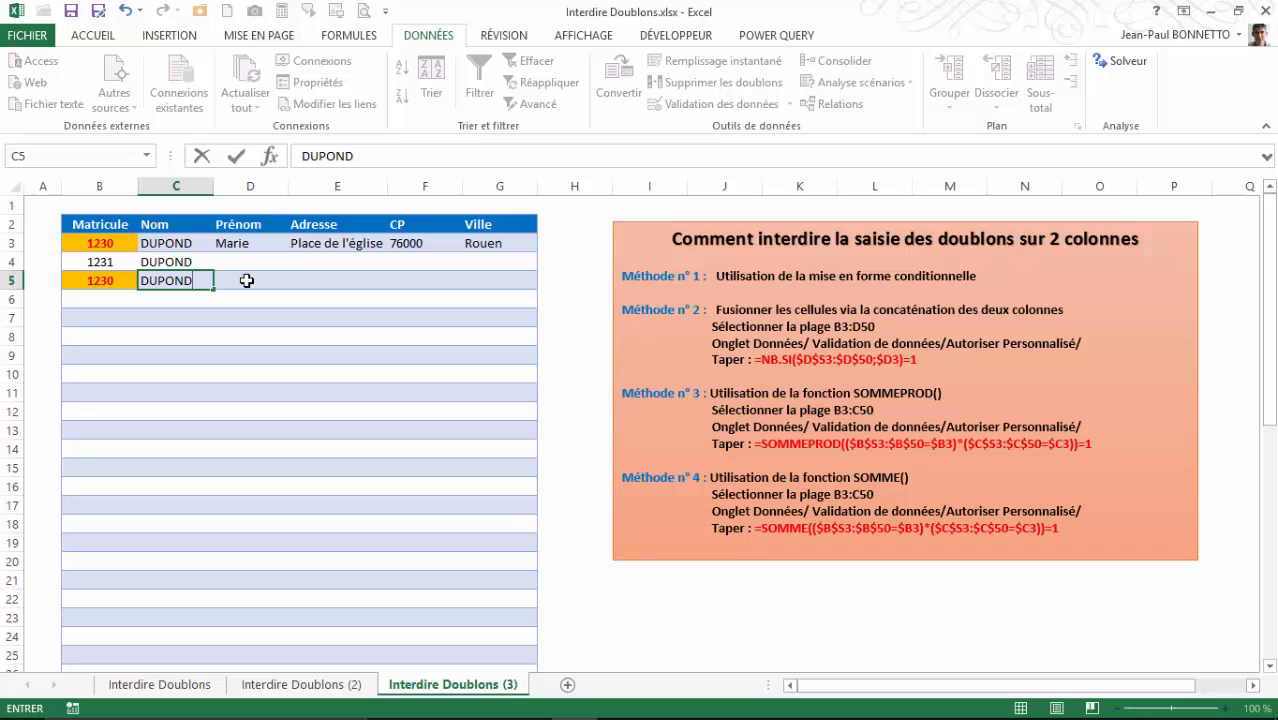
key("Tab")
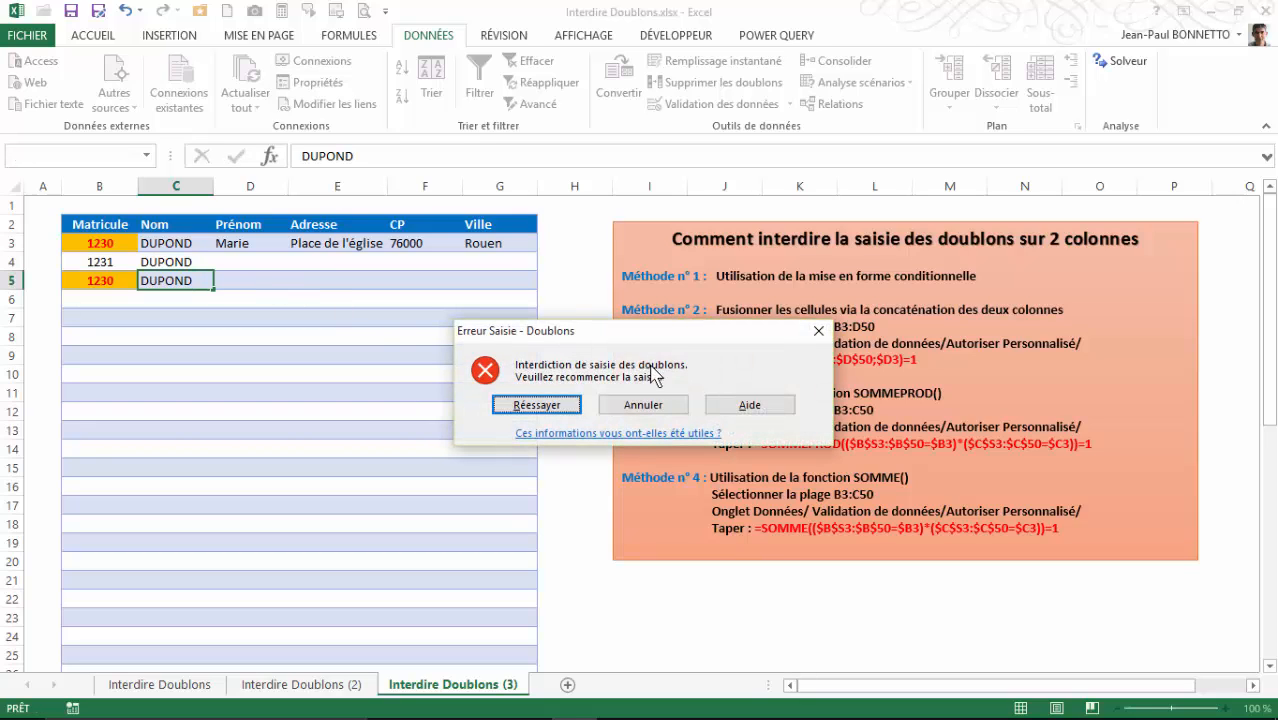
left_click(538, 405)
type("DUPOND")
key("Return")
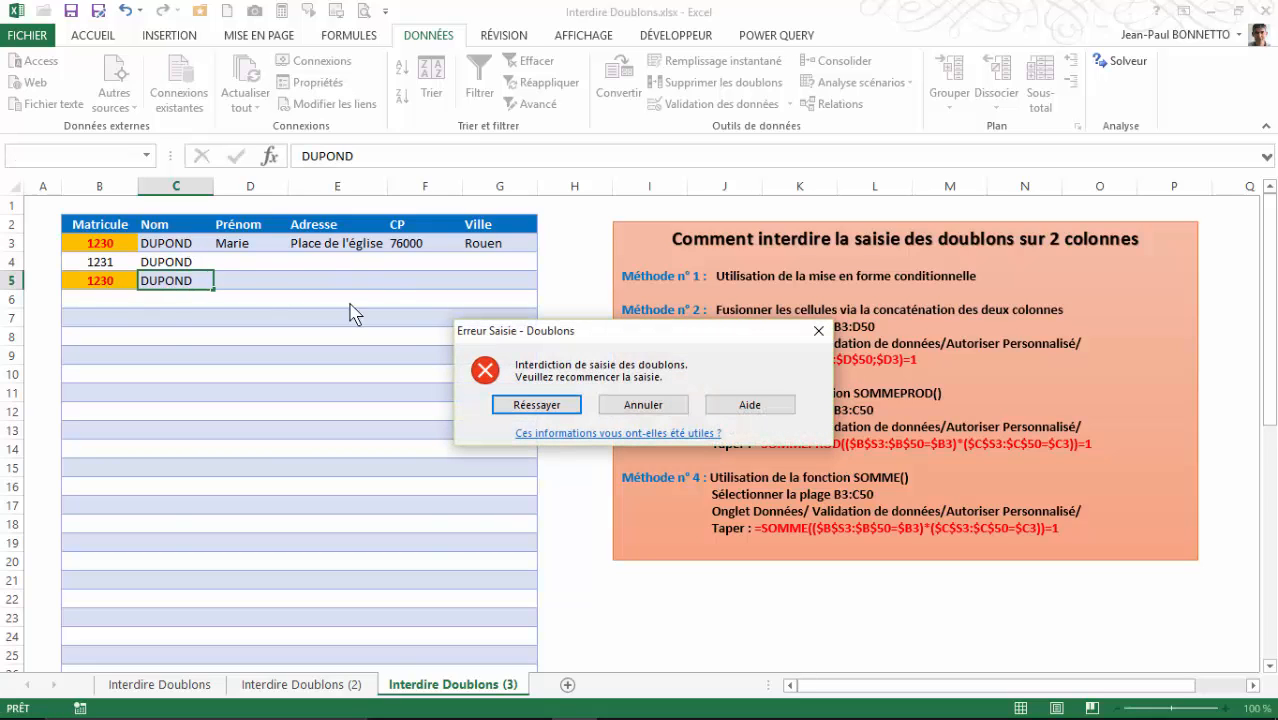
left_click(583, 409)
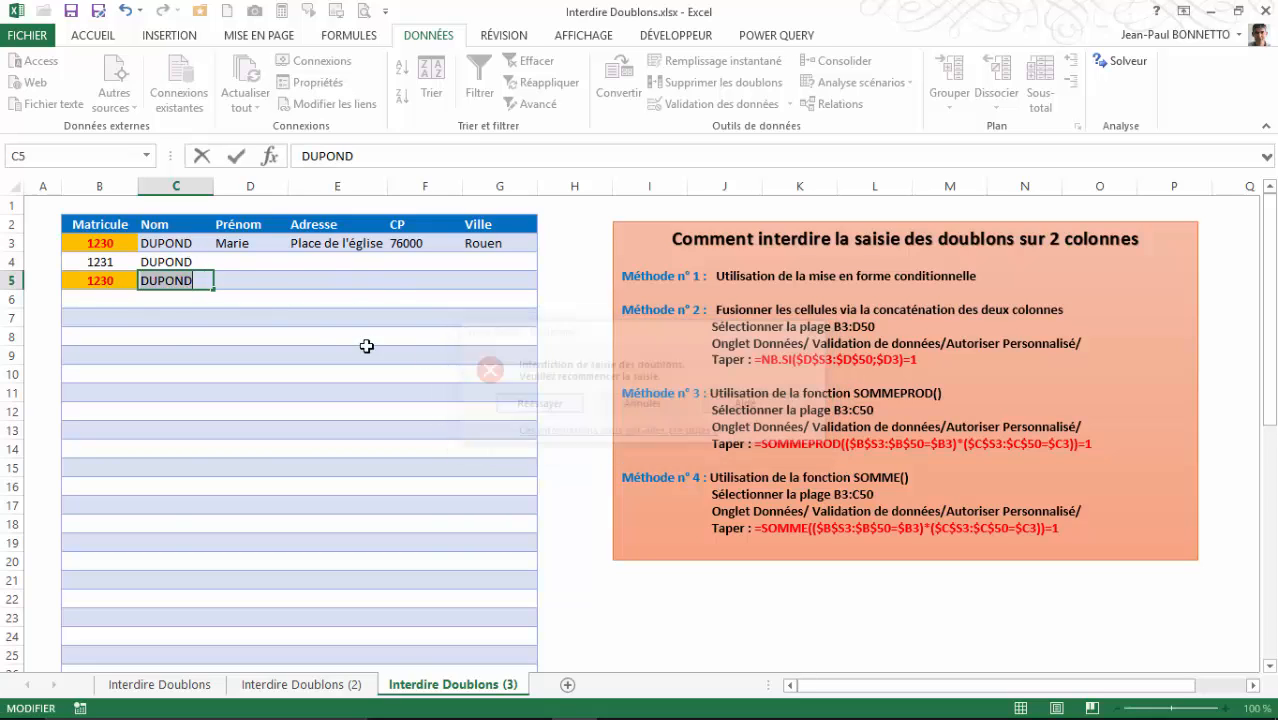
key("Escape")
- Append a 2 to the matricule in B5 and enter the same Nom as row 3 in C5
left_click(125, 280)
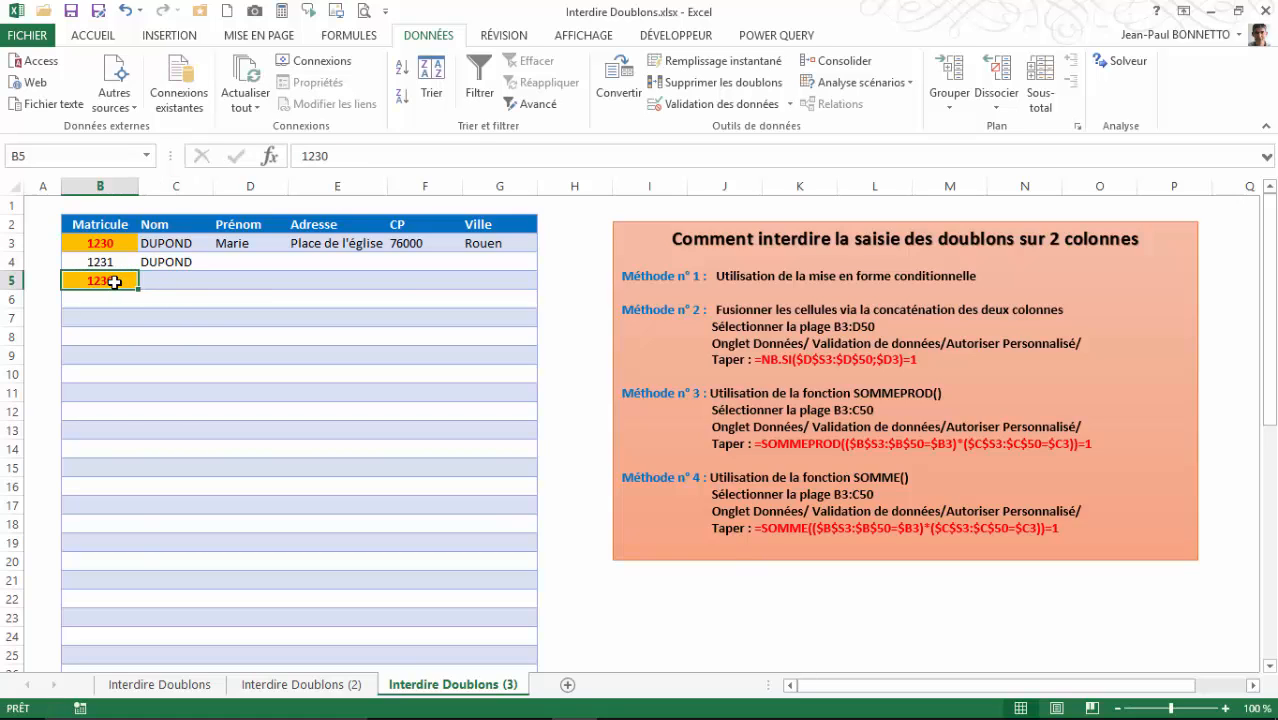
left_click(345, 160)
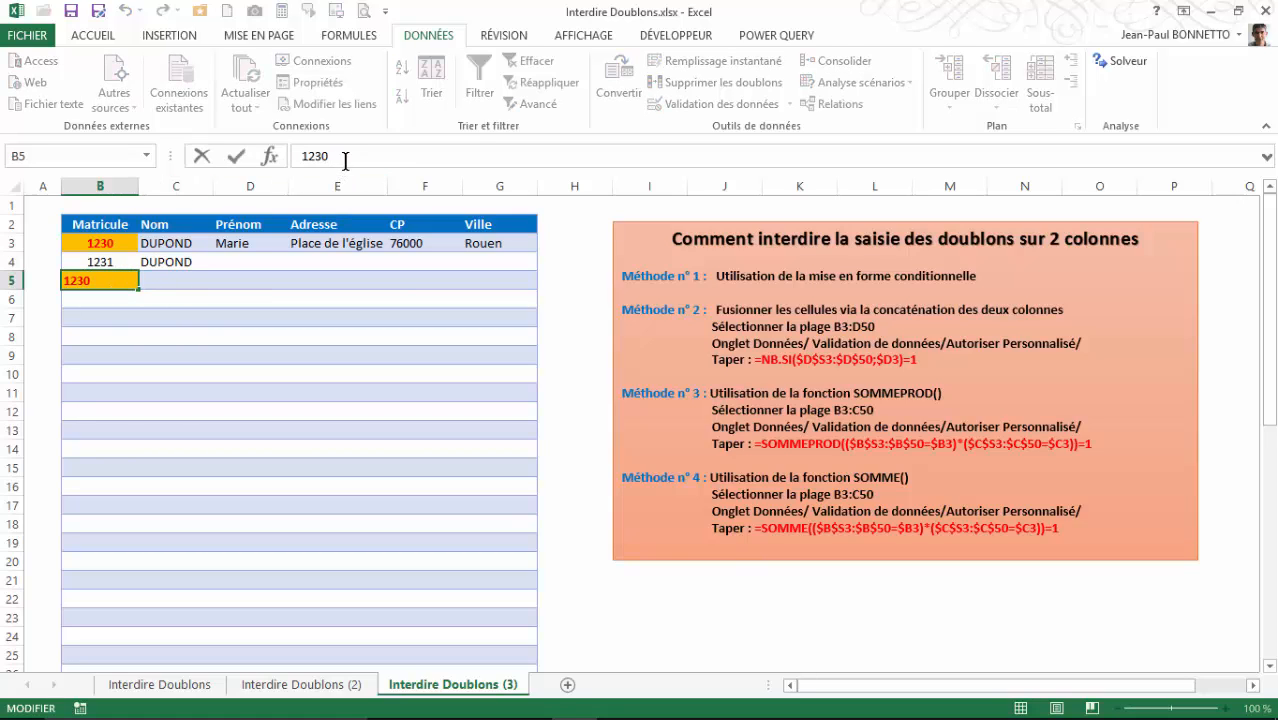
key("Tab")
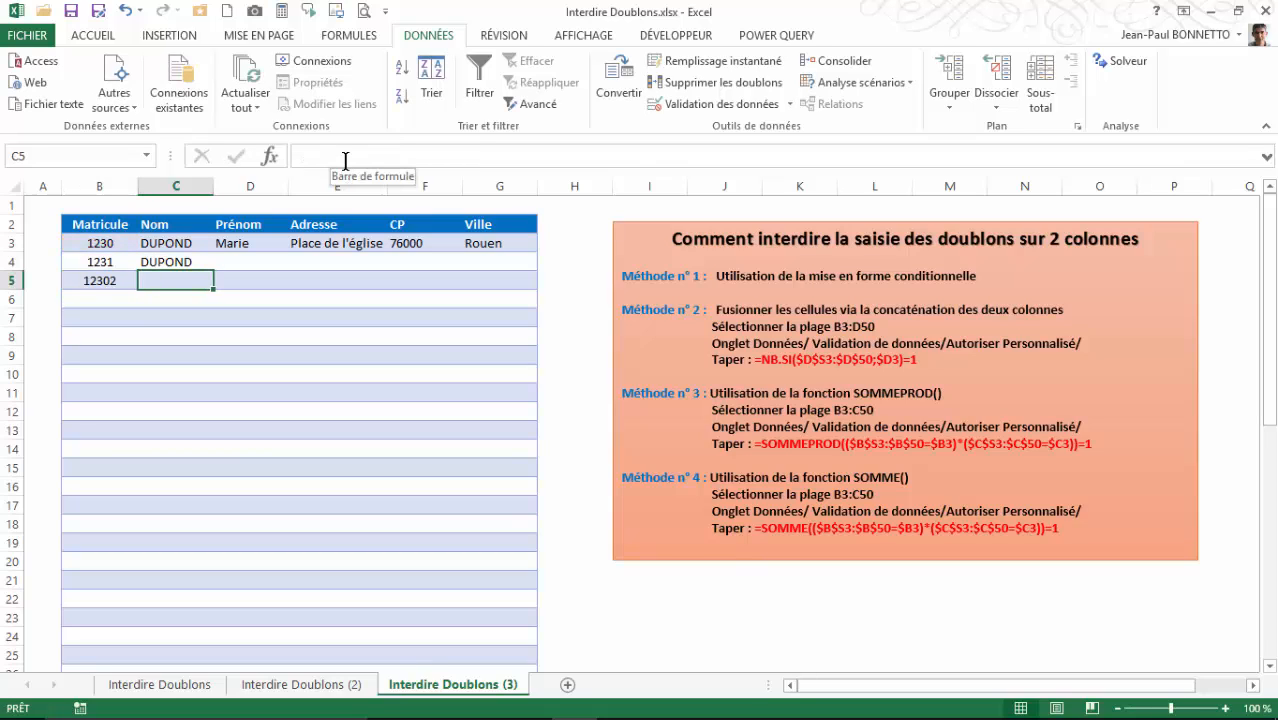
type("DUPOND")
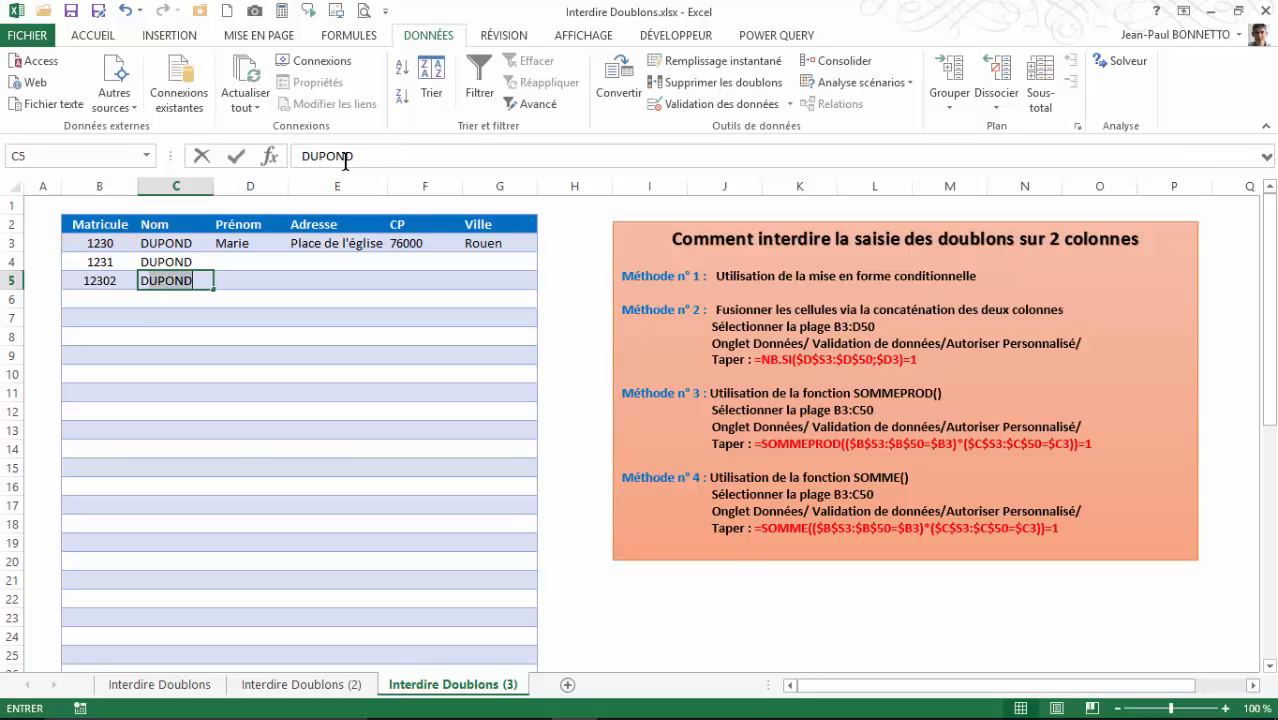
key("Return")
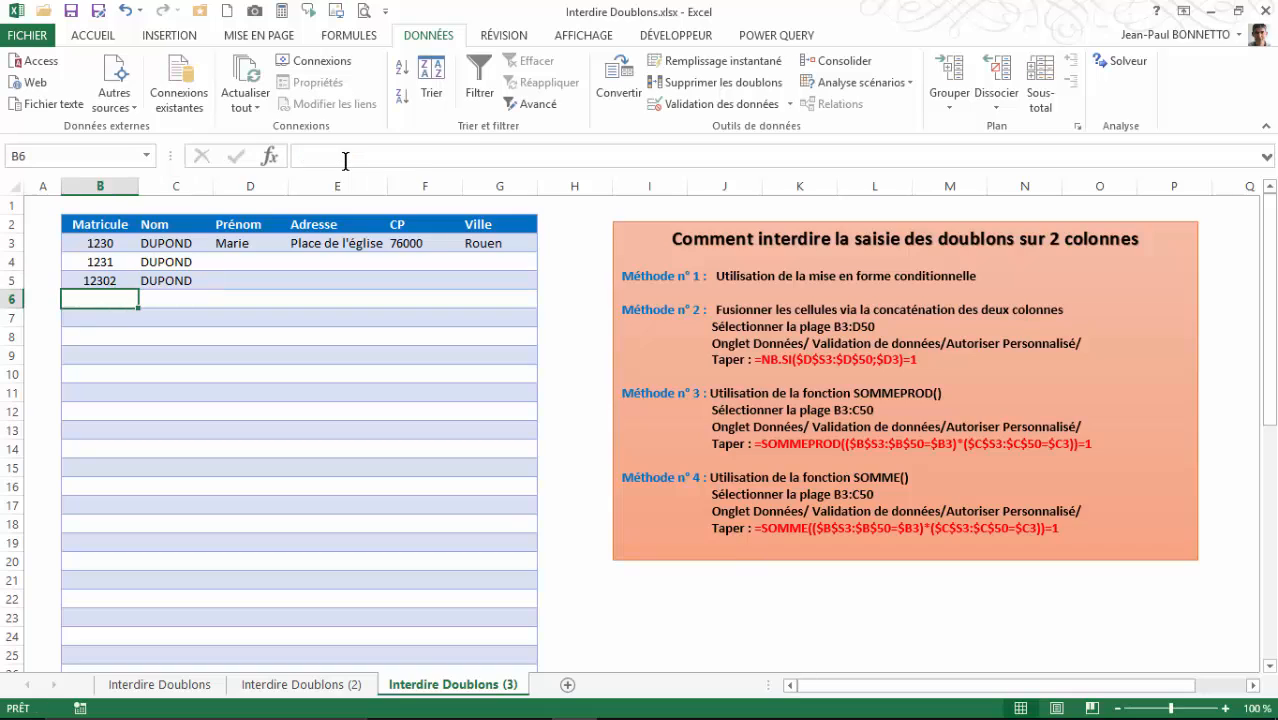
- Try to replace the matricule in B5 with row 4's matricule, and cancel the entry
left_click(106, 281)
left_click(100, 245)
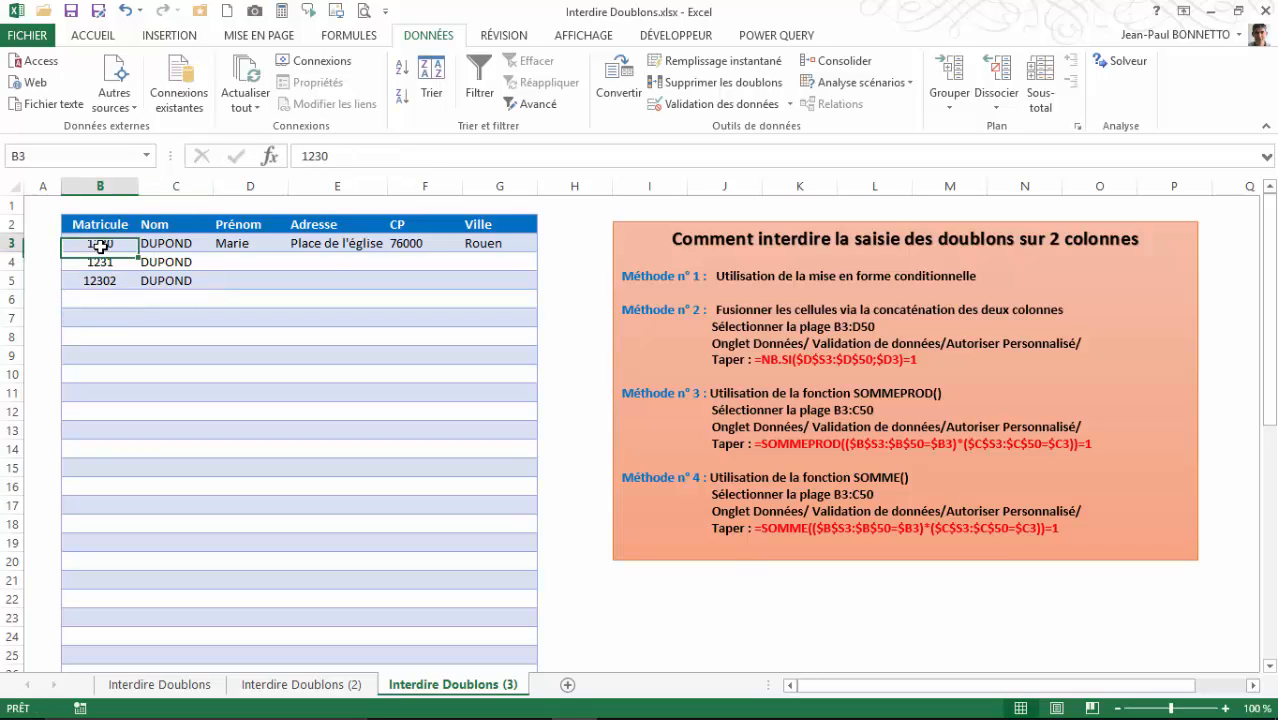
left_click(100, 277)
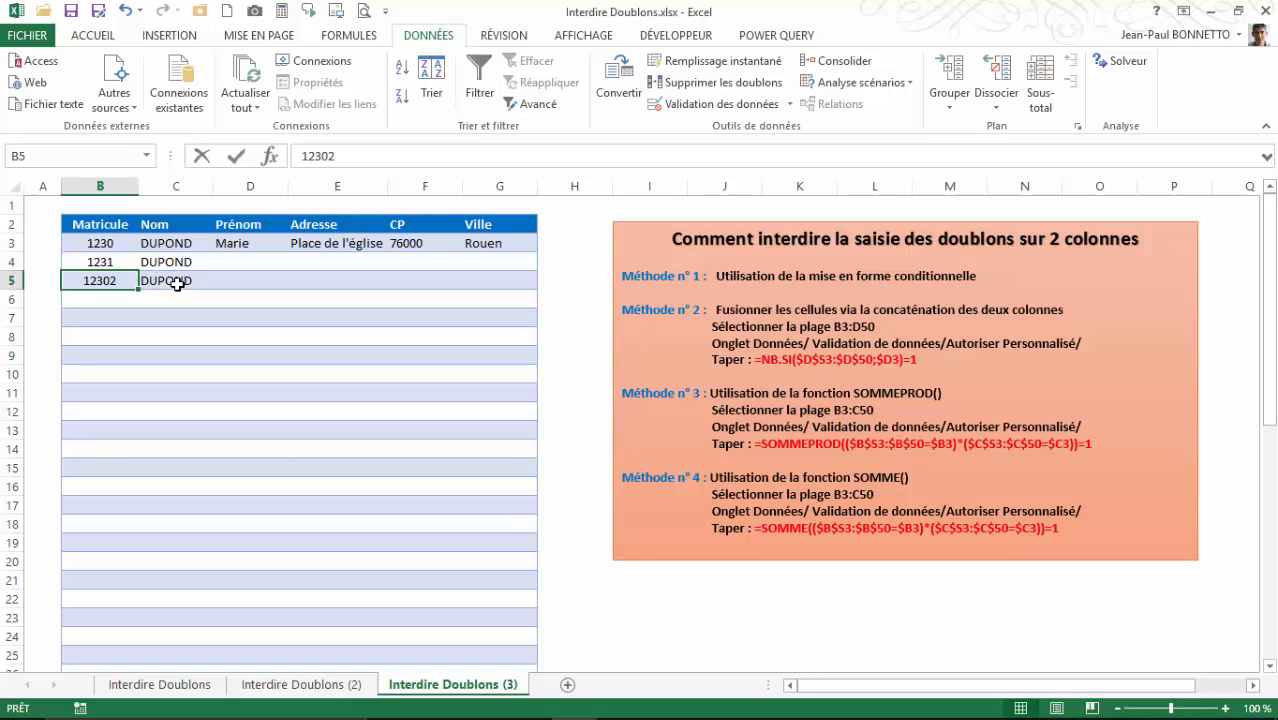
type("1231")
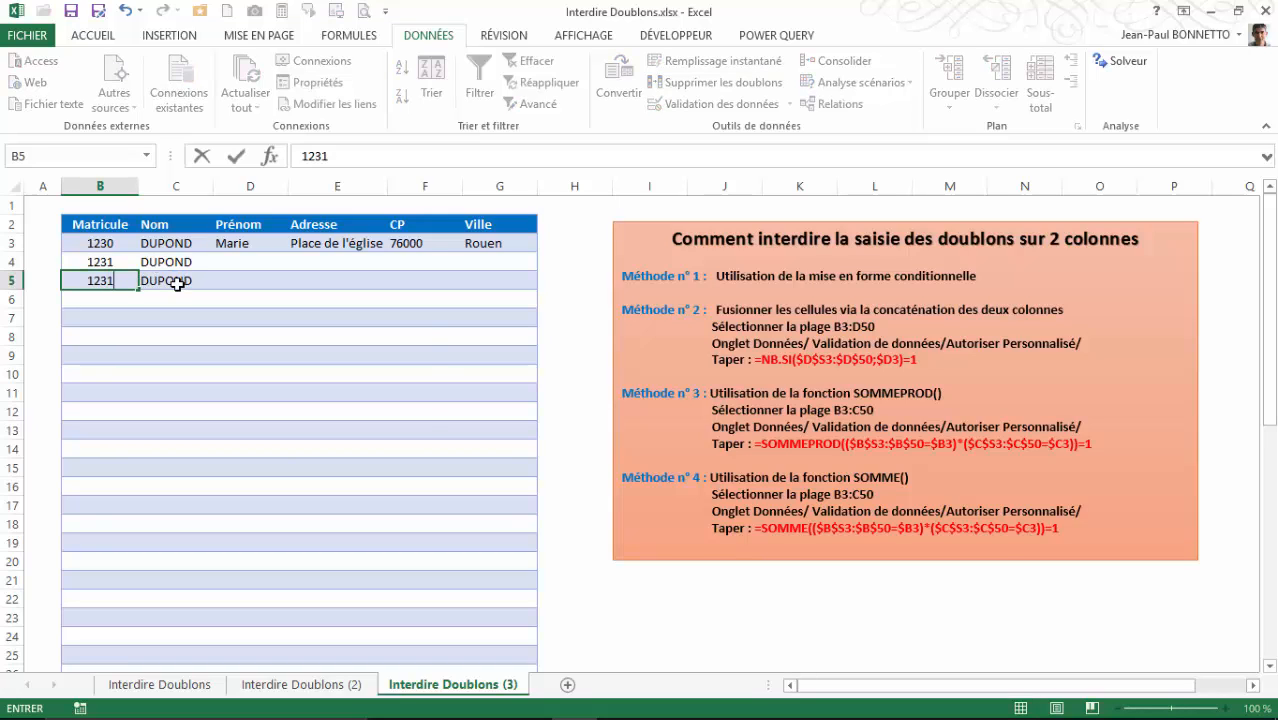
key("Return")
left_click(643, 403)
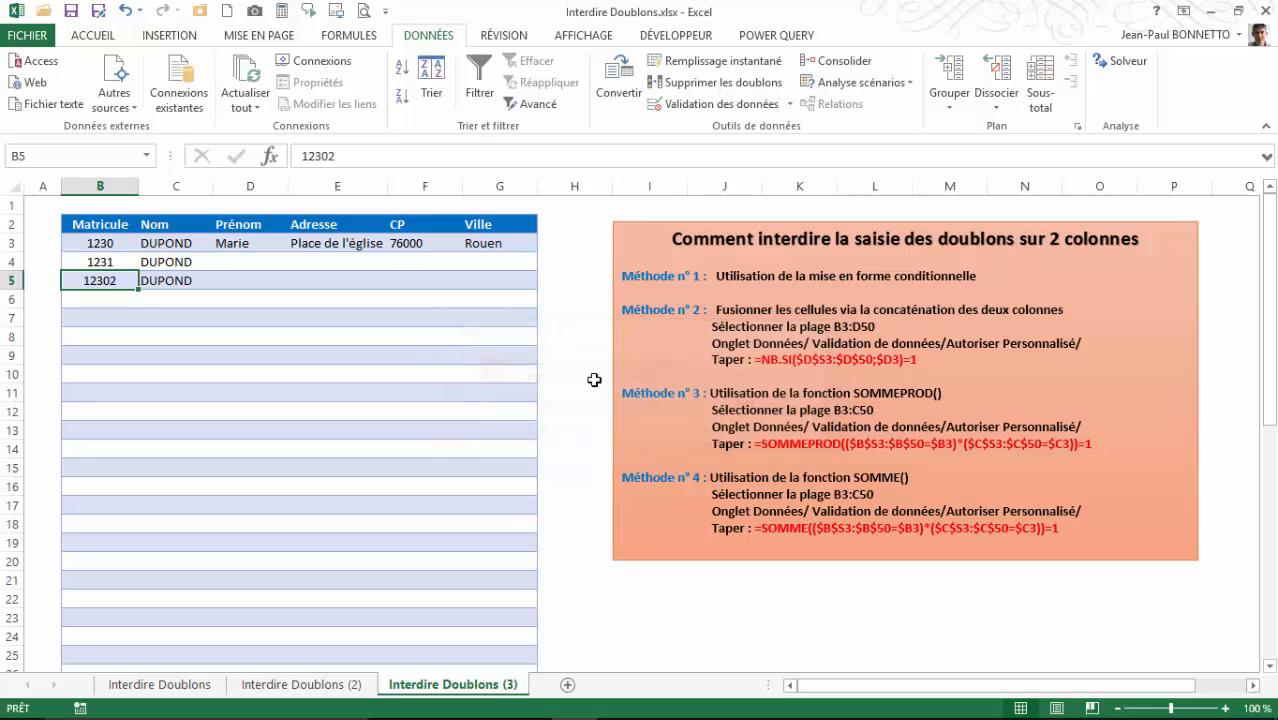
- Duplicate the Interdire Doublons (3) sheet, placing the copy directly after it
left_click(200, 278)
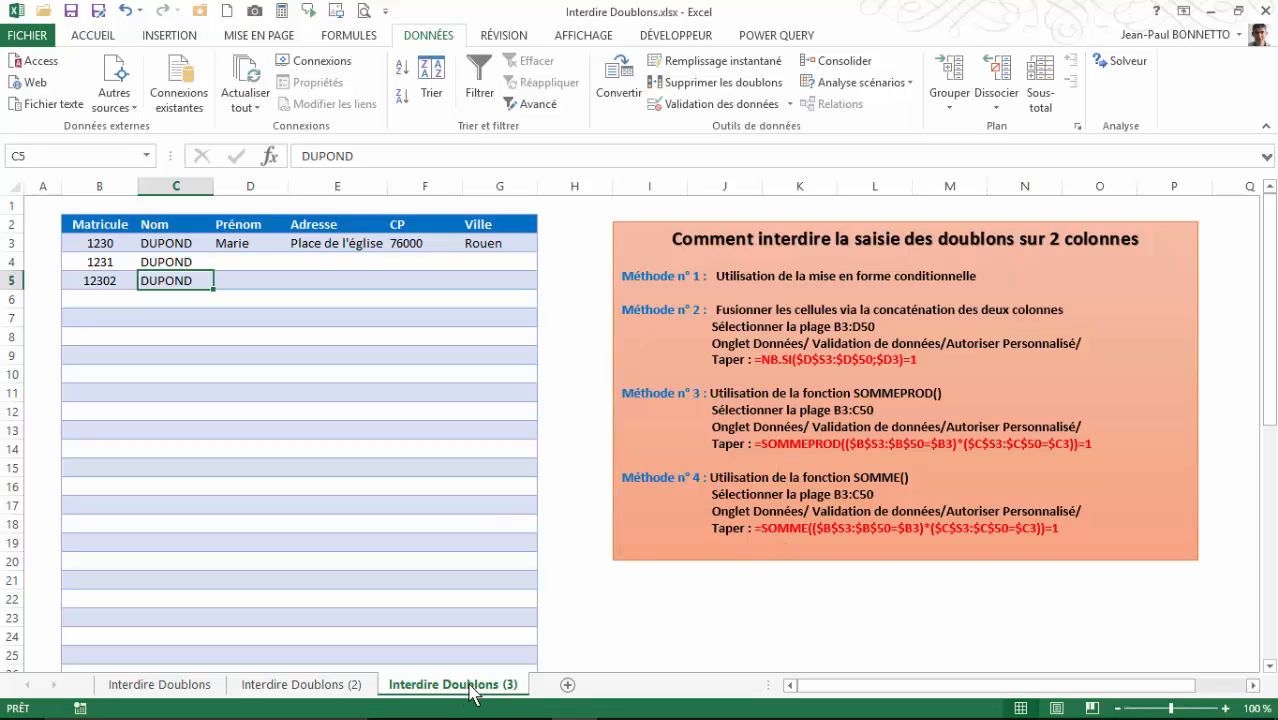
left_click_drag(474, 688, 611, 688)
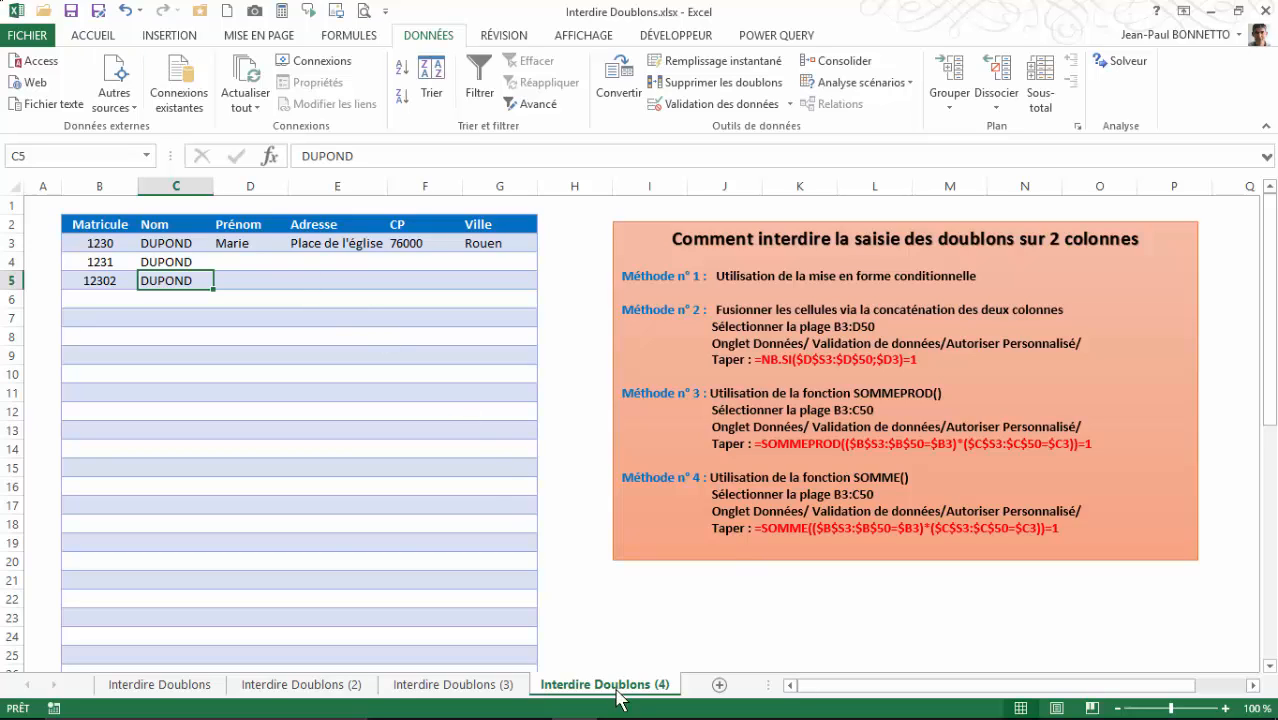
- Change the validation formula for B3:C50 on the new sheet copy to =SOMME(($B$3:$B$50=$B3)*($C$3:$C$50=$C3))=1
left_click_drag(100, 243, 178, 543)
left_click_drag(1268, 490, 1255, 250)
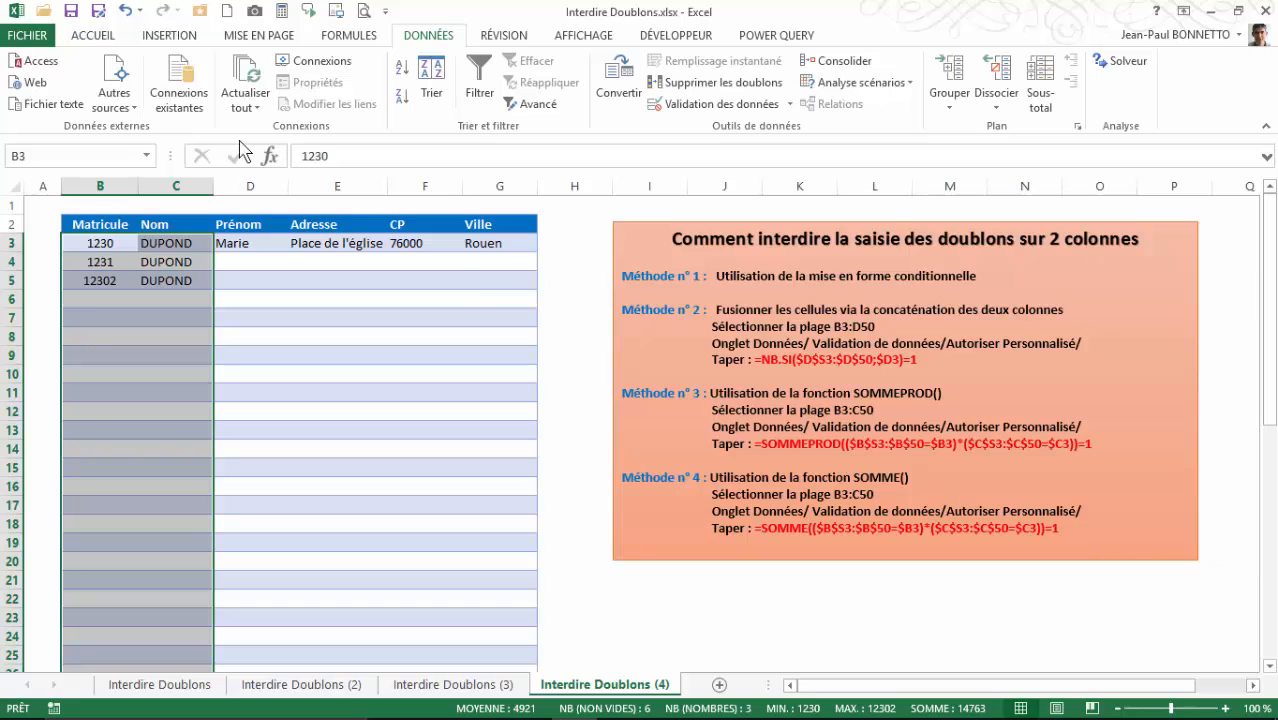
left_click(776, 108)
left_click(332, 344)
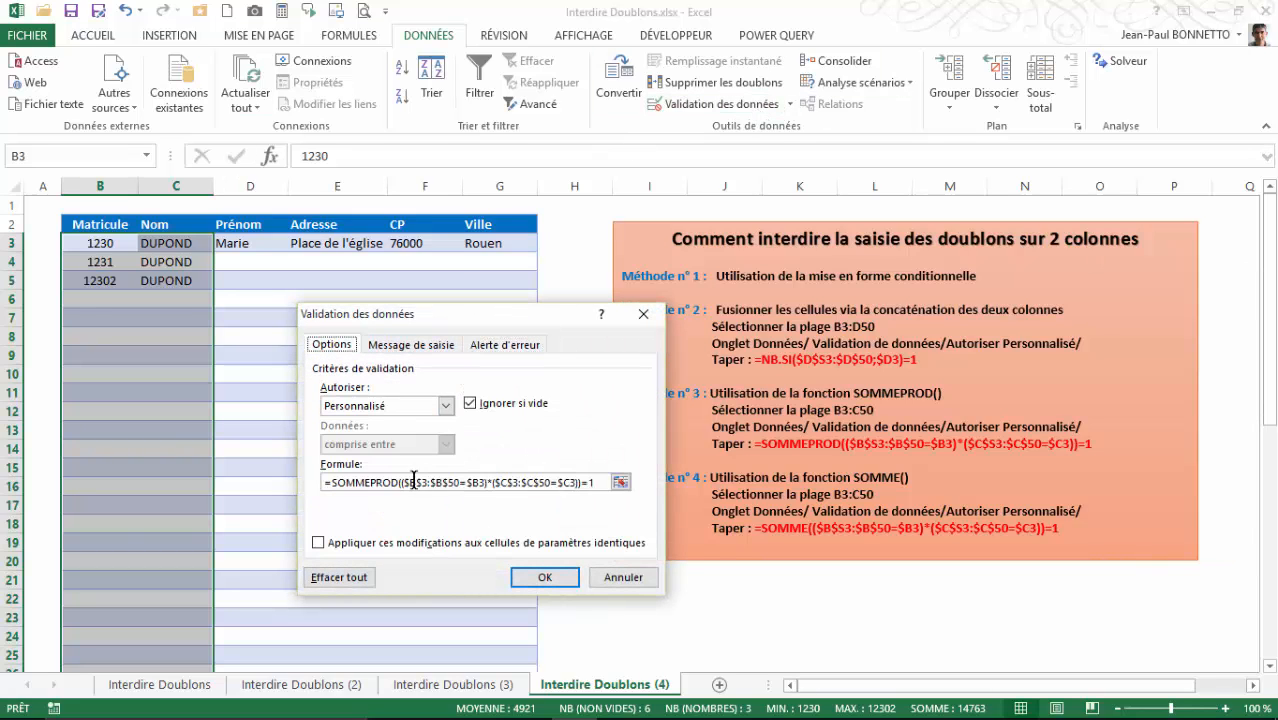
left_click(372, 482)
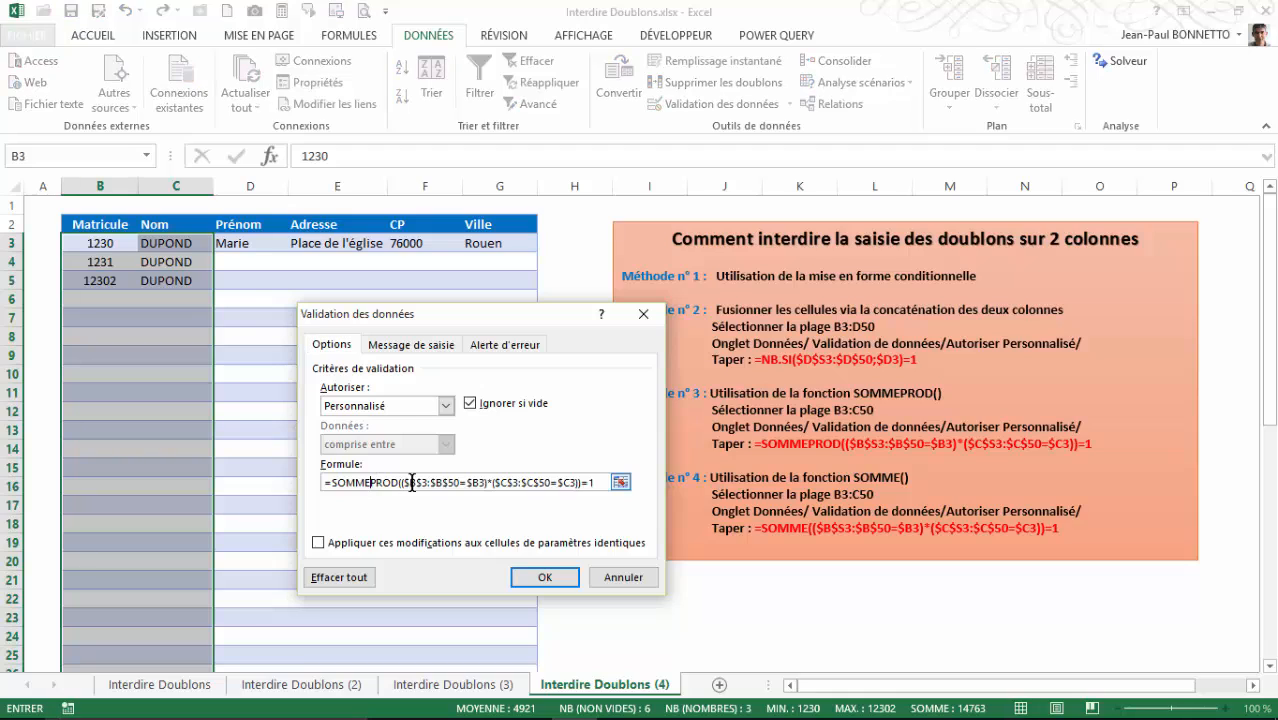
key("Delete")
key("Delete")
key("Delete")
key("Delete")
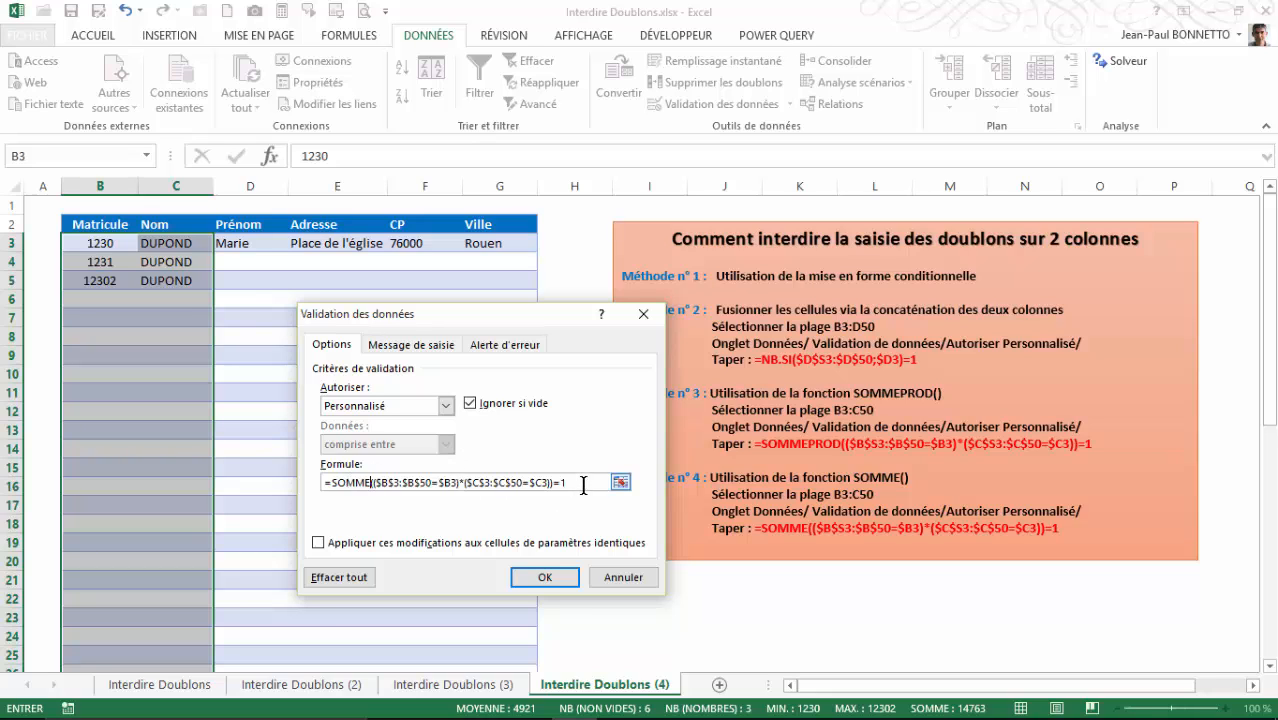
left_click(545, 576)
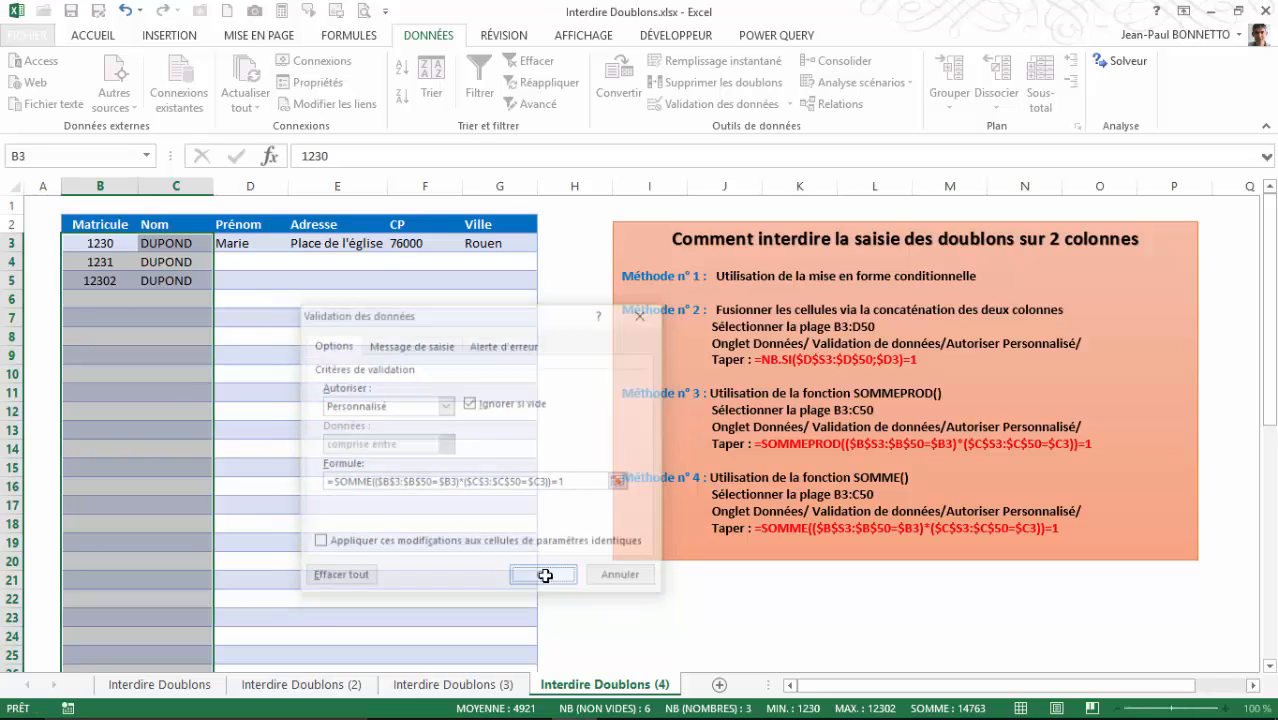
- Try to replace the matricule in B5 with row 3's matricule to test the SOMME validation
left_click(100, 281)
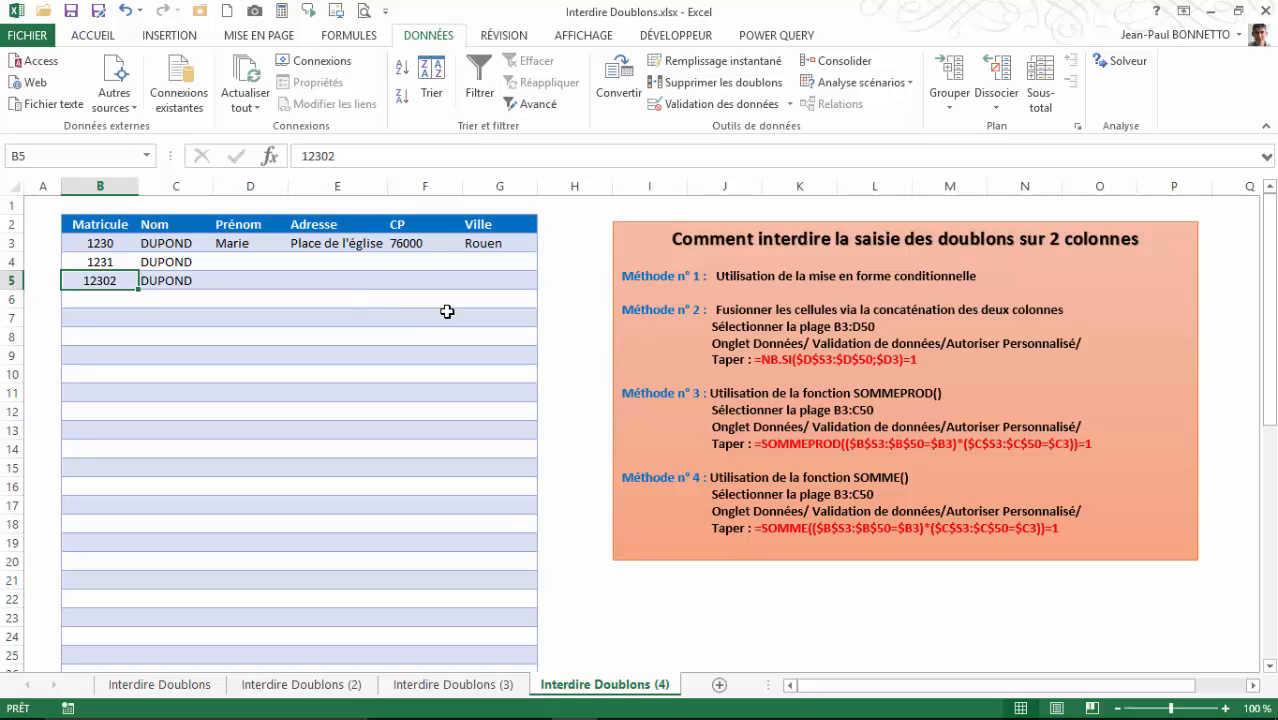
type("123")
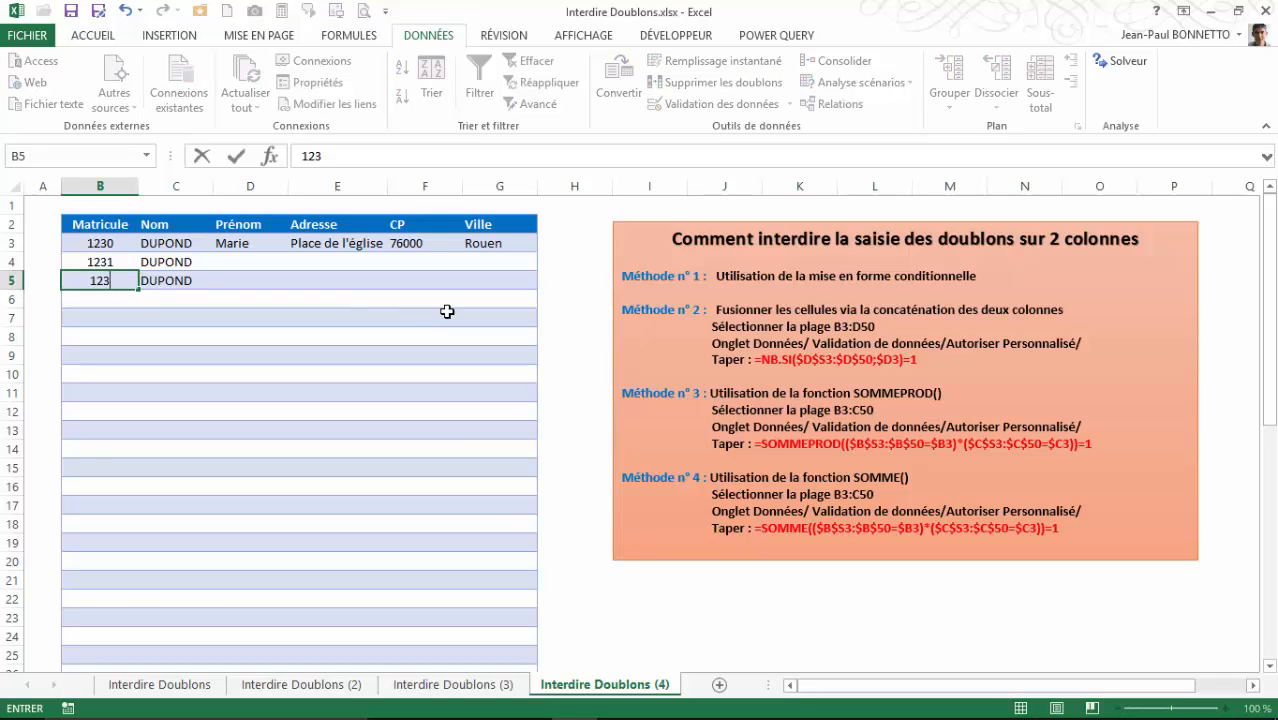
type("0")
key("Return")
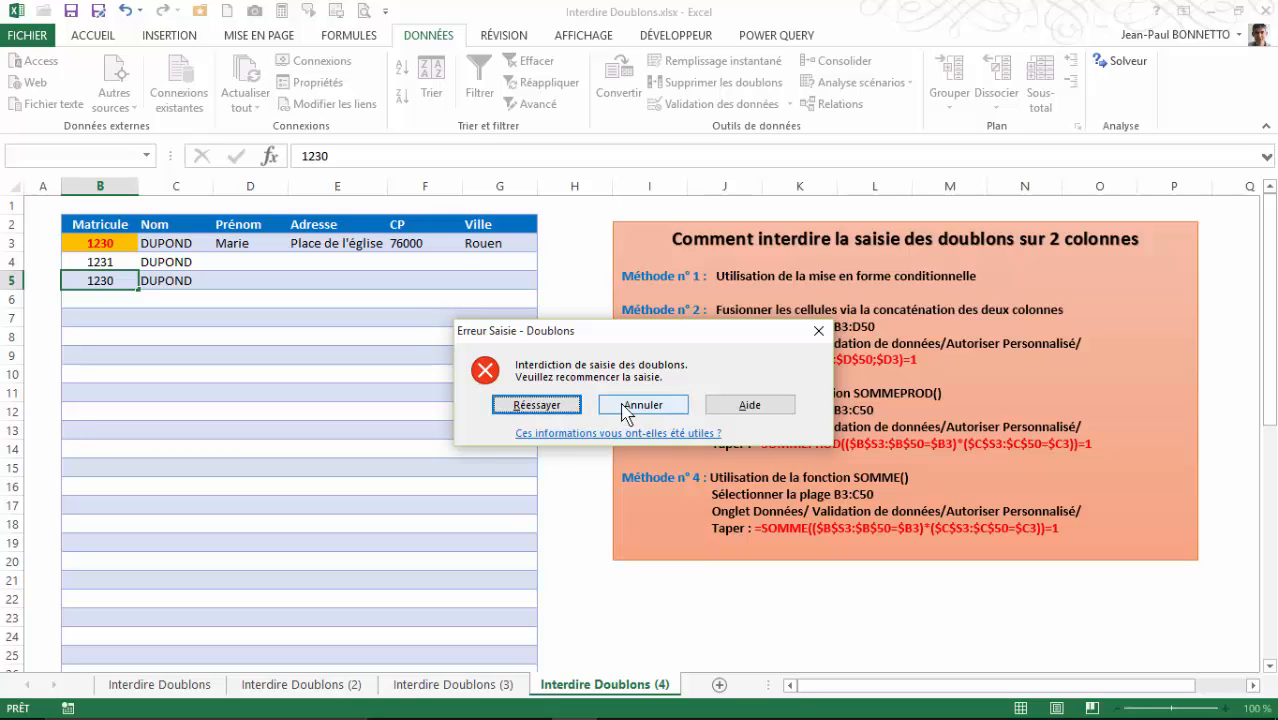
- Retry the rejected entry in B5, changing the last digit of the matricule to 2
left_click(548, 407)
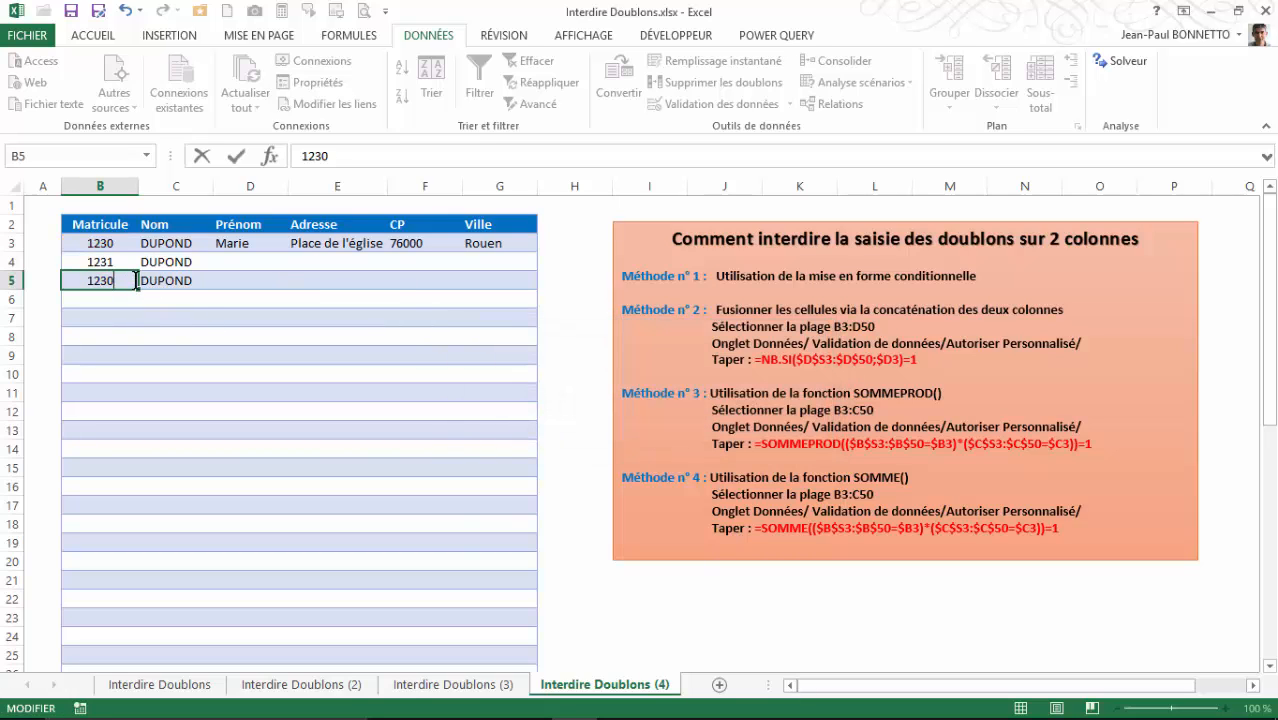
key("BackSpace")
type("2")
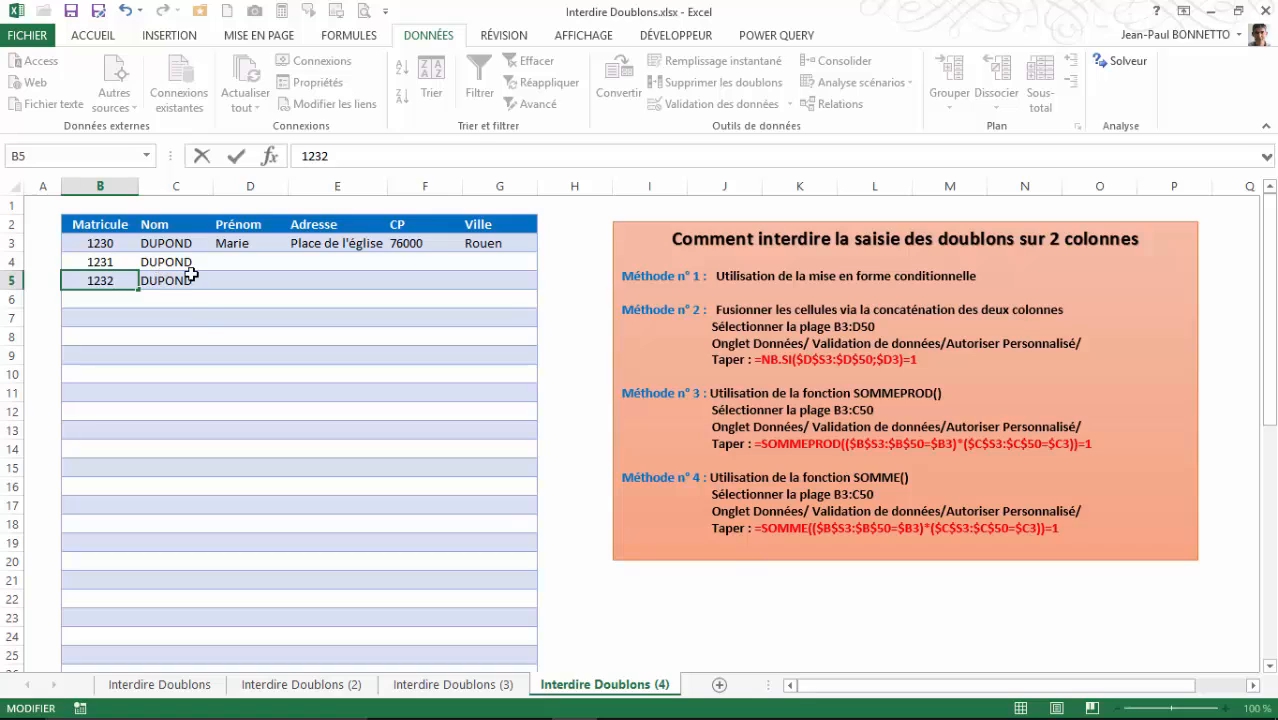
key("Escape")
left_click(200, 322)
- Add a new row 6 entry, with the next sequential matricule in B6 and a different Nom in C6
left_click(118, 293)
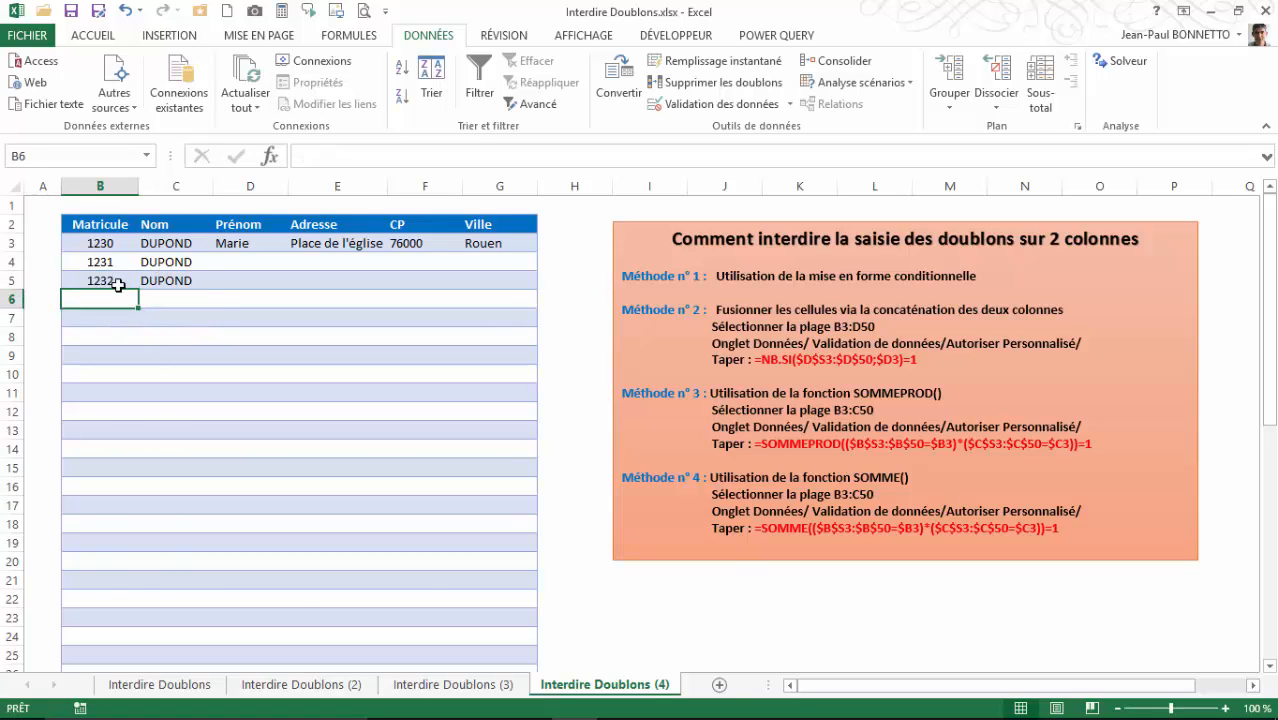
type("21")
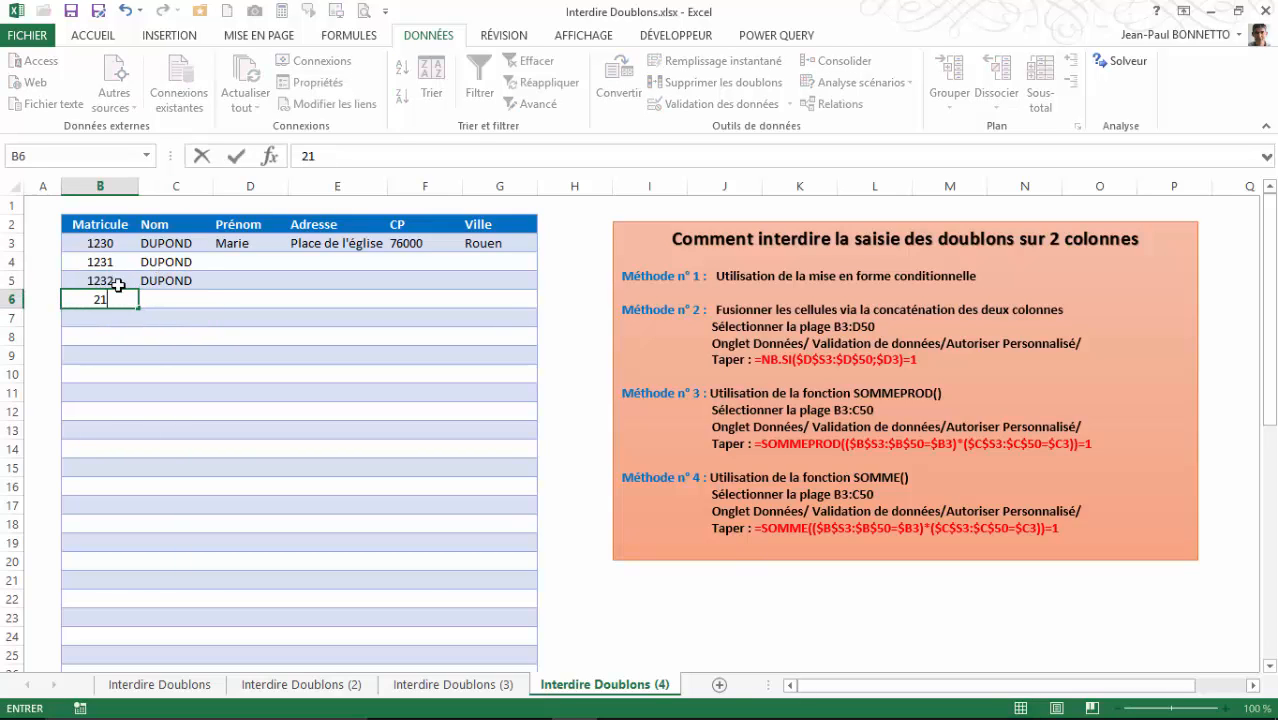
key("BackSpace")
key("BackSpace")
type("1233")
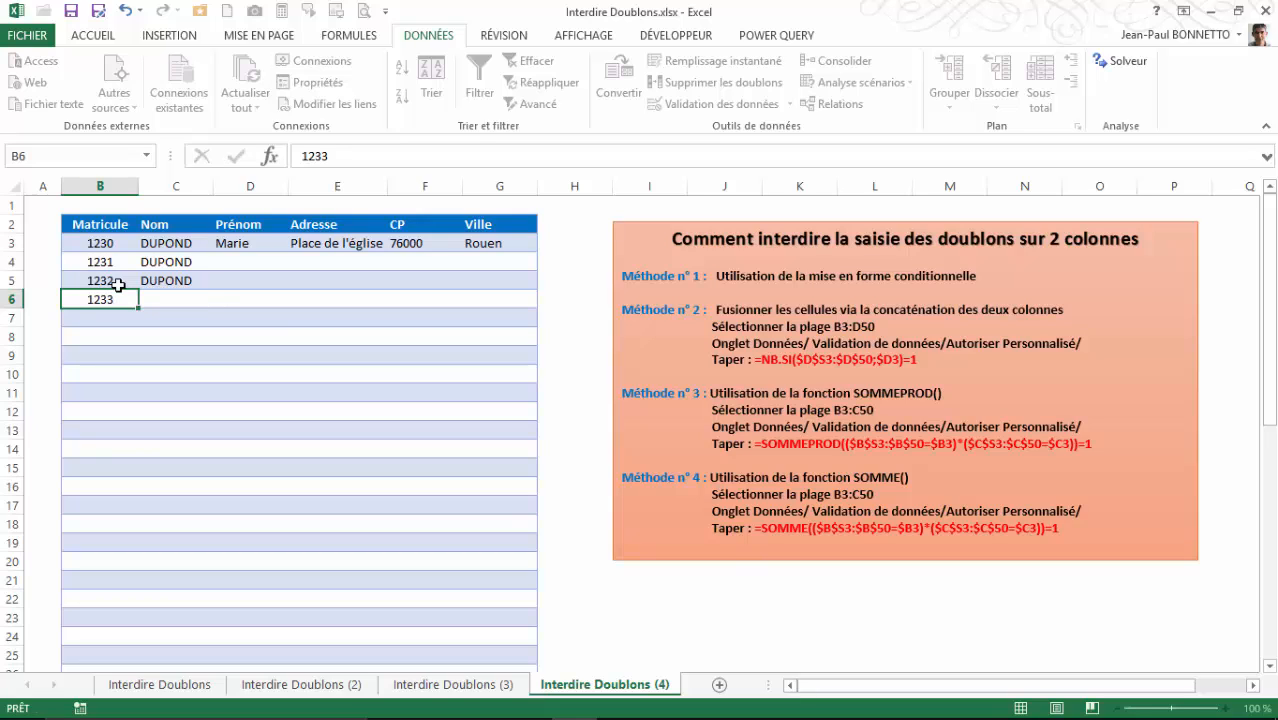
key("Tab")
type("MARINT")
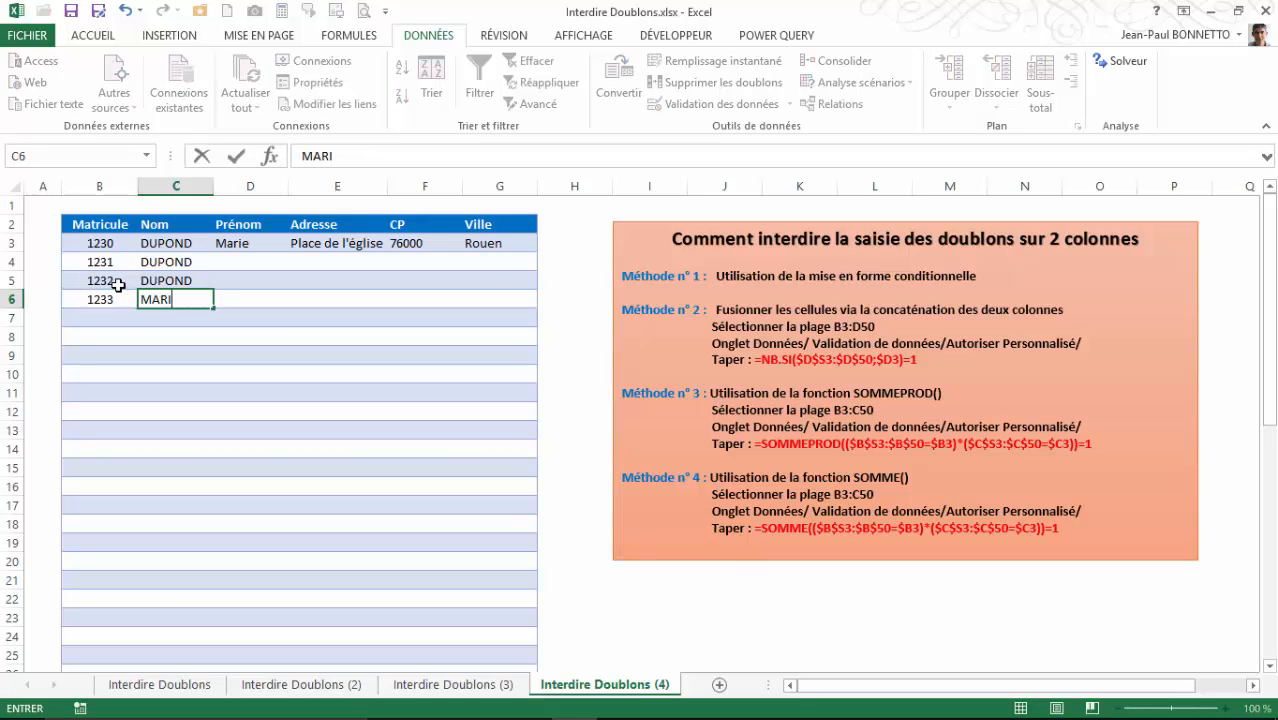
key("BackSpace")
key("BackSpace")
key("BackSpace")
type("TIN")
key("Return")
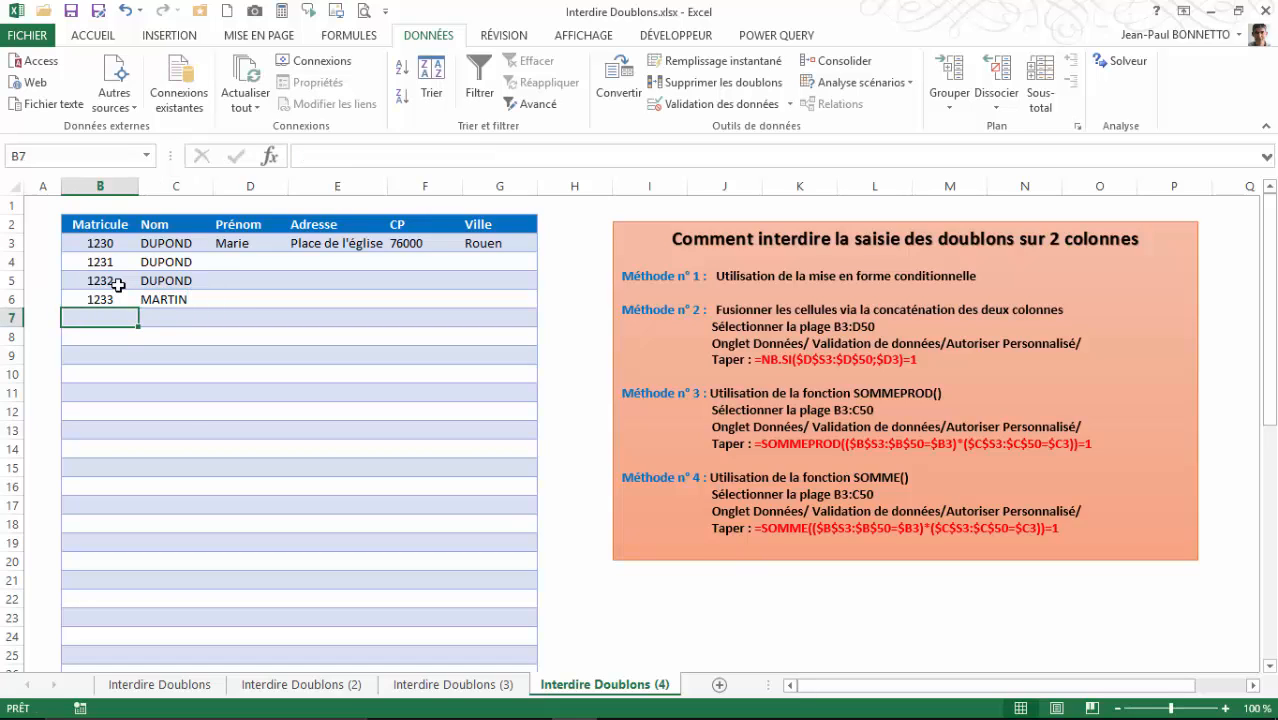
- Enter row 6's matricule again in B7 and row 6's Nom with an added E in C7
type("1")
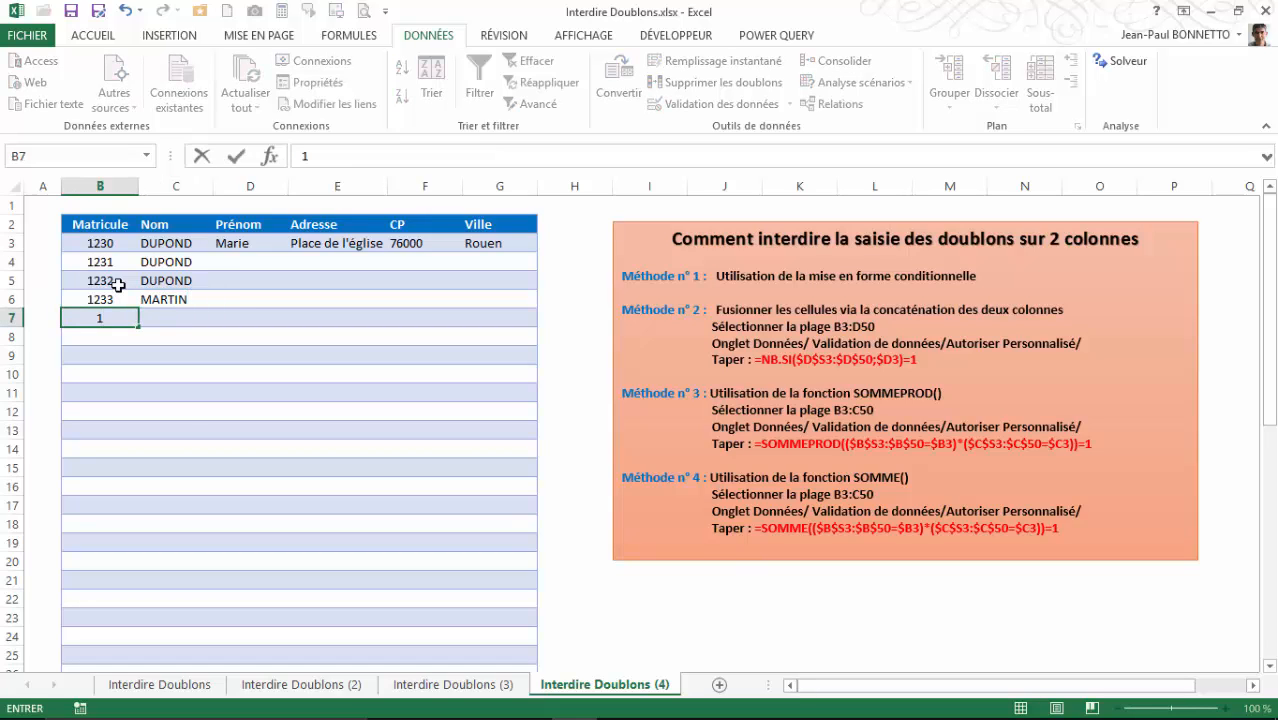
type("232")
key("BackSpace")
type("3")
key("Tab")
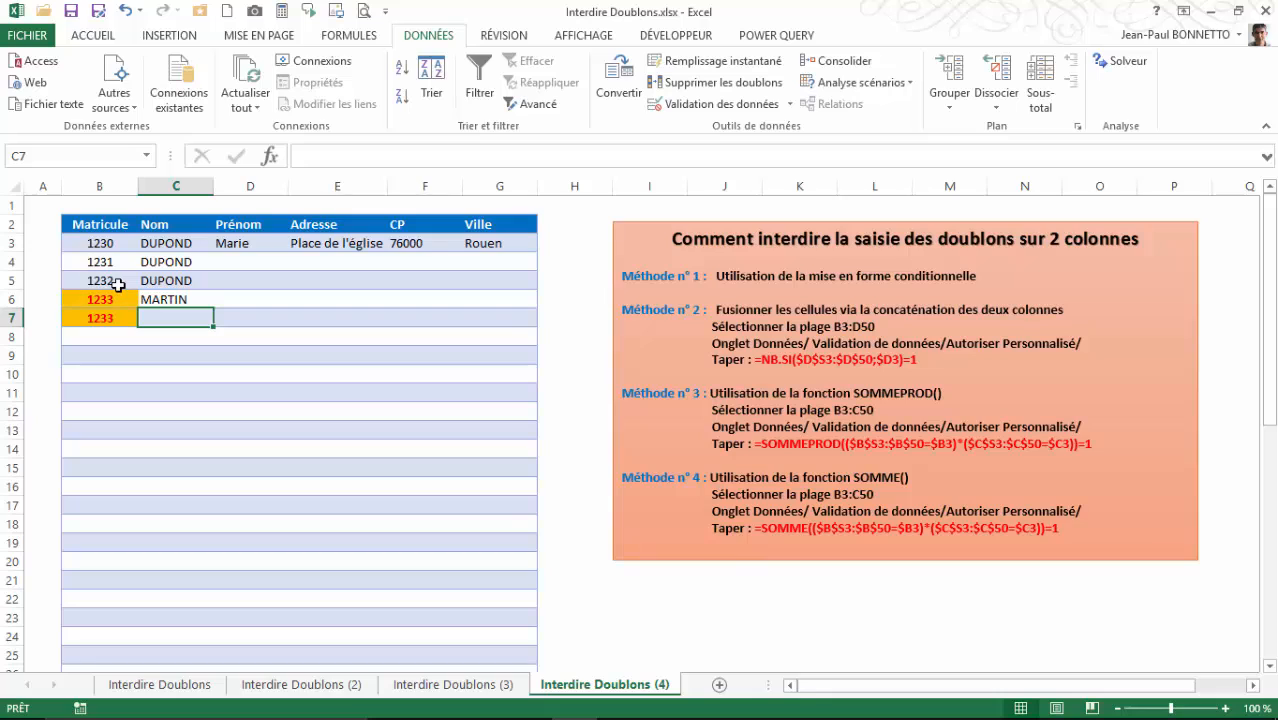
type("MARTINE")
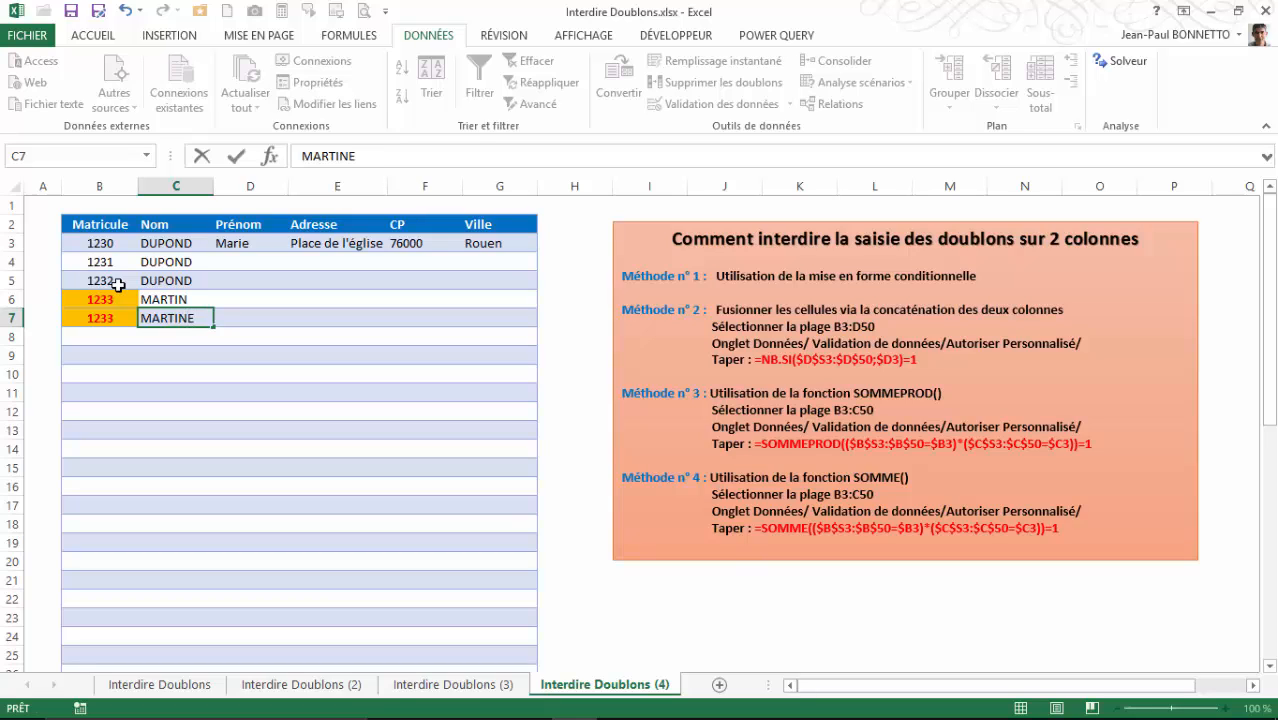
key("Return")
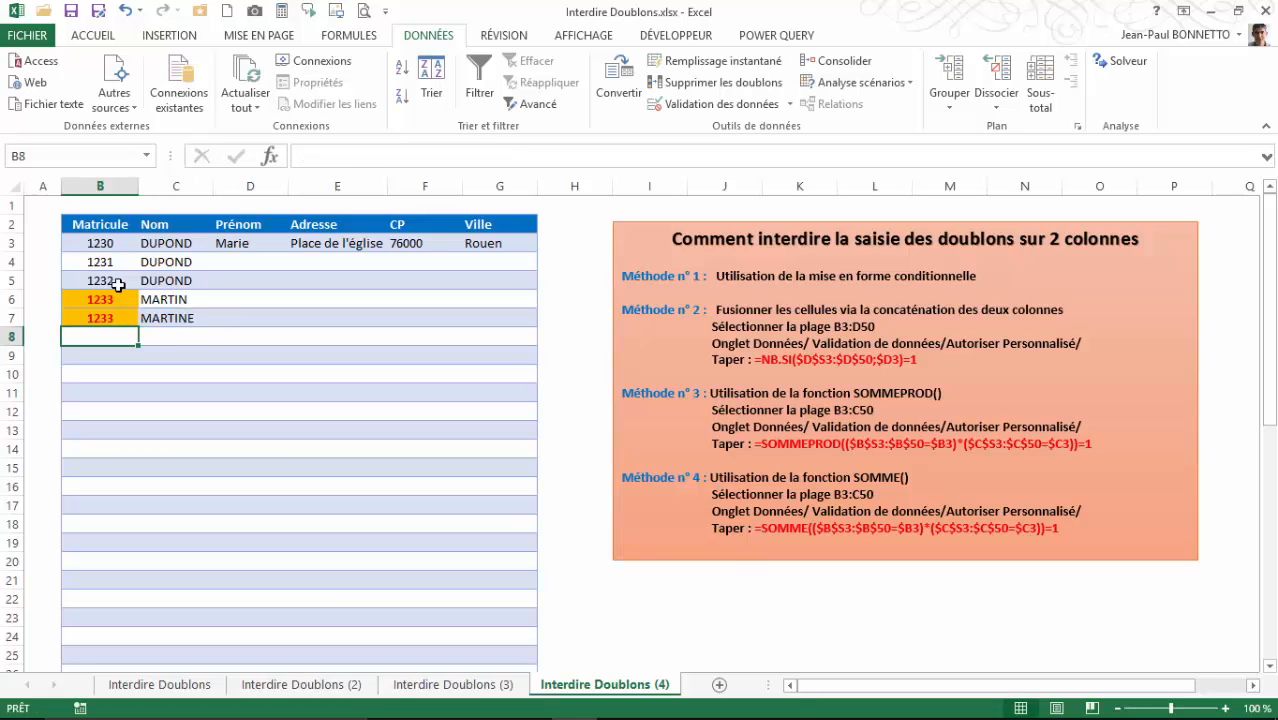
- Compare the matricule and Nom pair in B7:C7 with the entries in the rows above
left_click(198, 329)
left_click(113, 318)
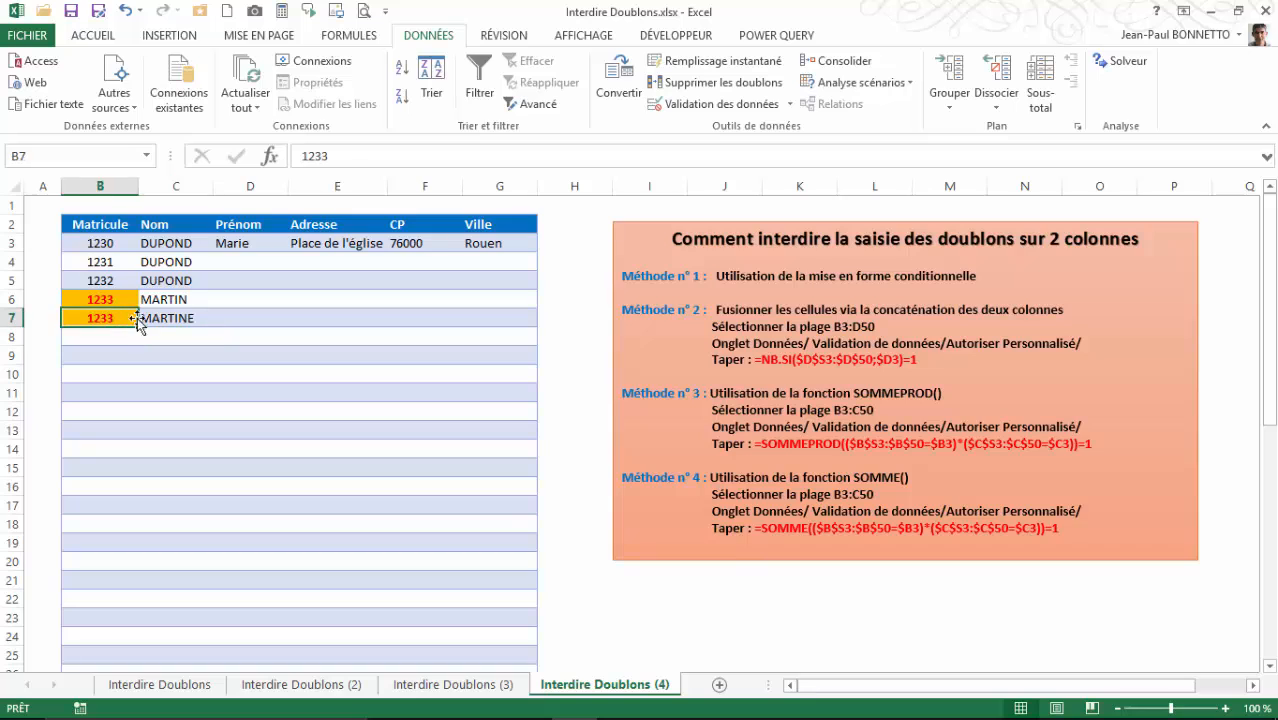
left_click(157, 319)
left_click(122, 319)
left_click(165, 318)
left_click(117, 318)
left_click(162, 319)
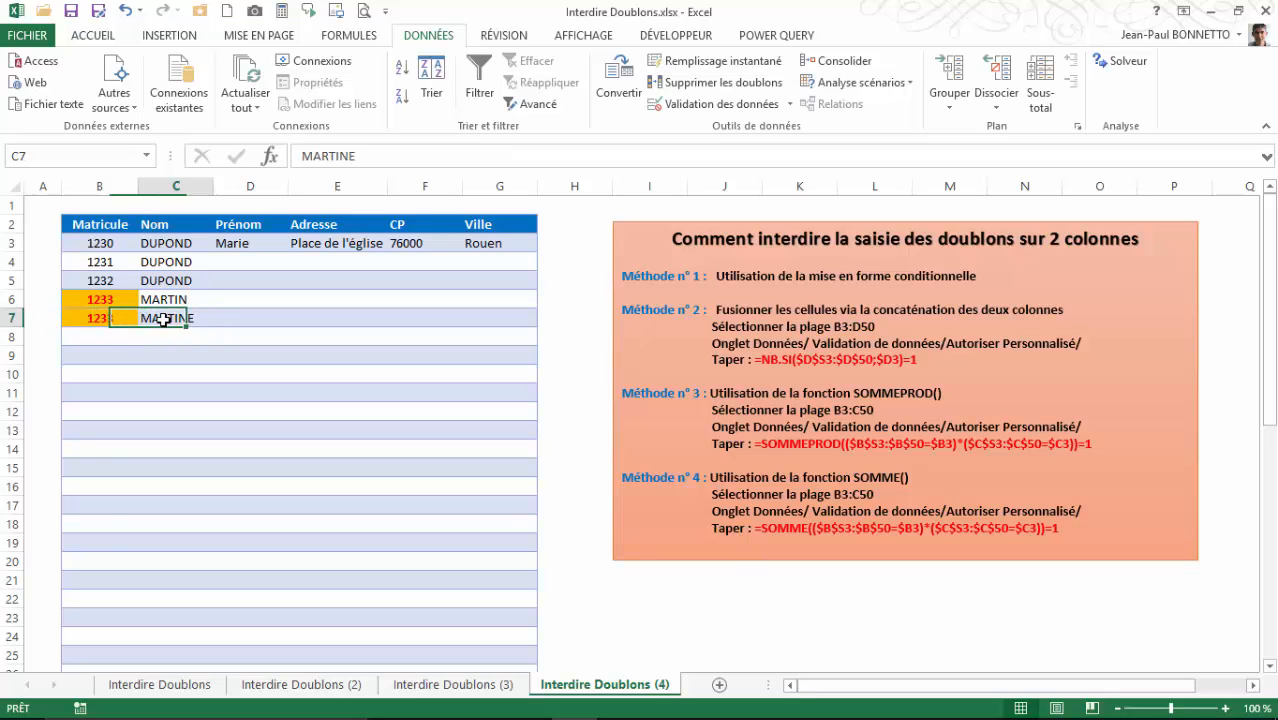
left_click(116, 250)
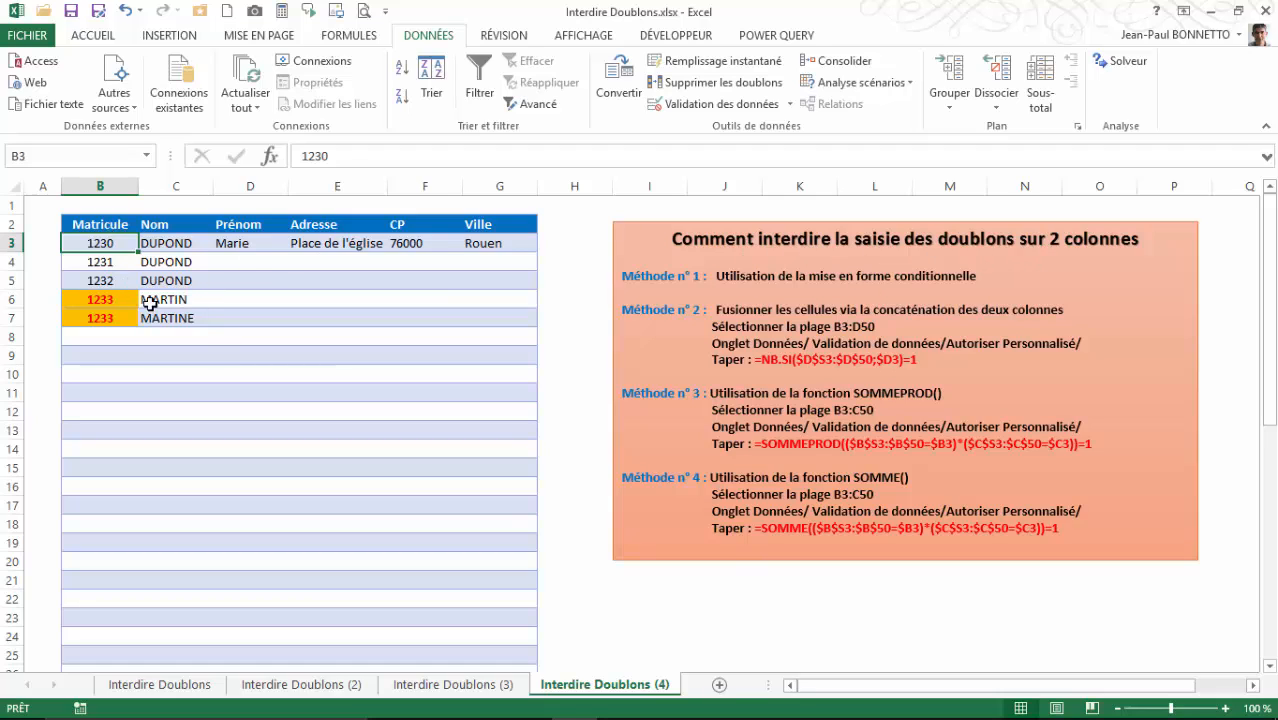
left_click(116, 313)
left_click(166, 319)
left_click(100, 317)
left_click(148, 319)
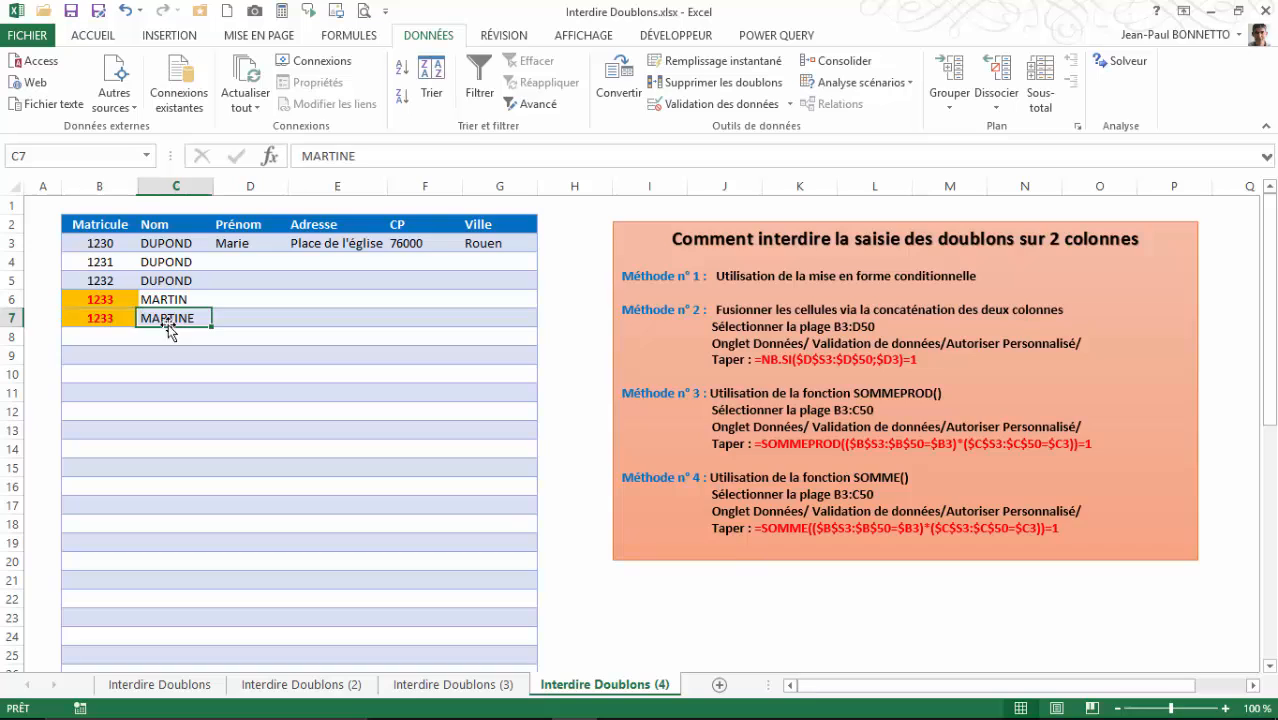
left_click(104, 318)
left_click(150, 320)
left_click(103, 317)
left_click(143, 318)
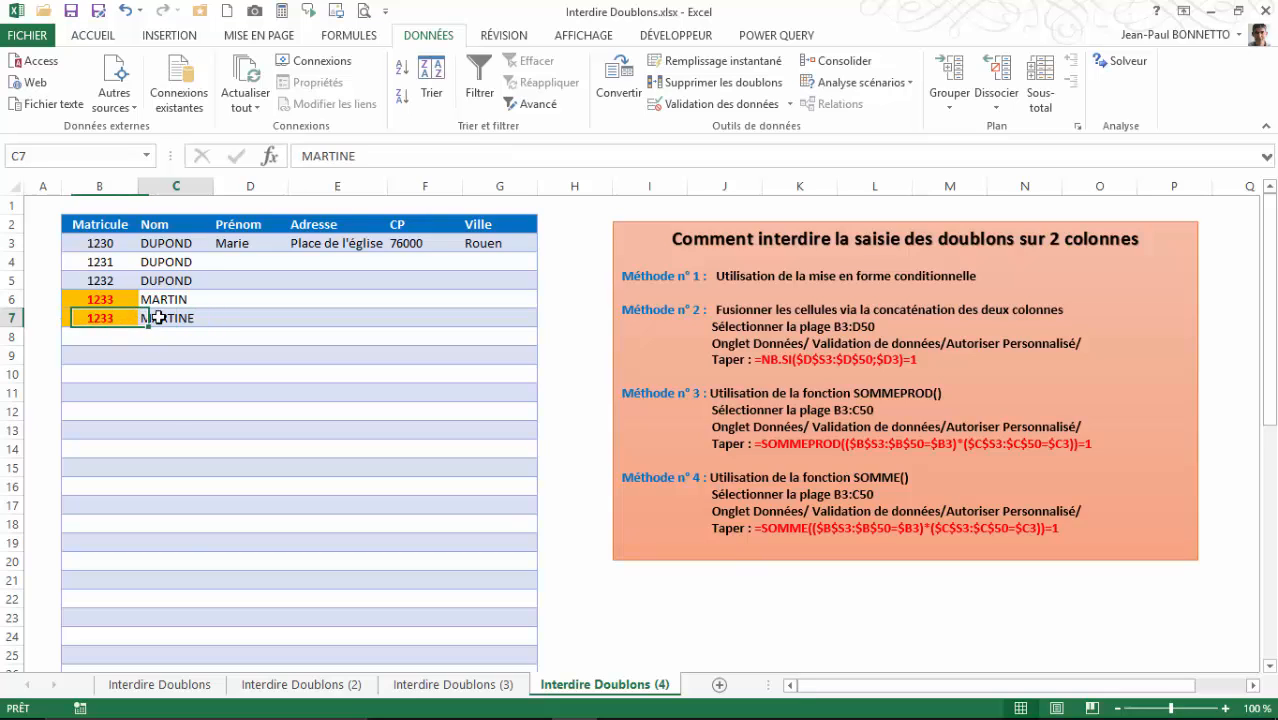
left_click(103, 317)
left_click_drag(103, 317, 140, 315)
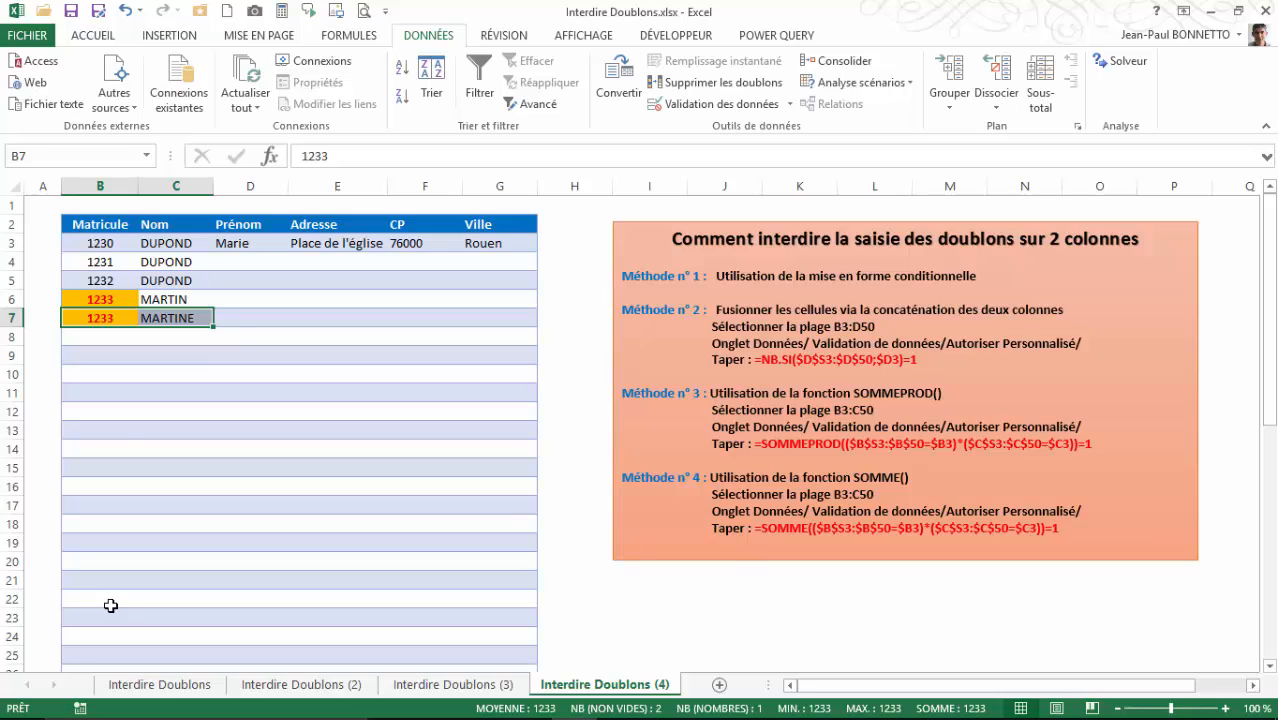
left_click(117, 419)
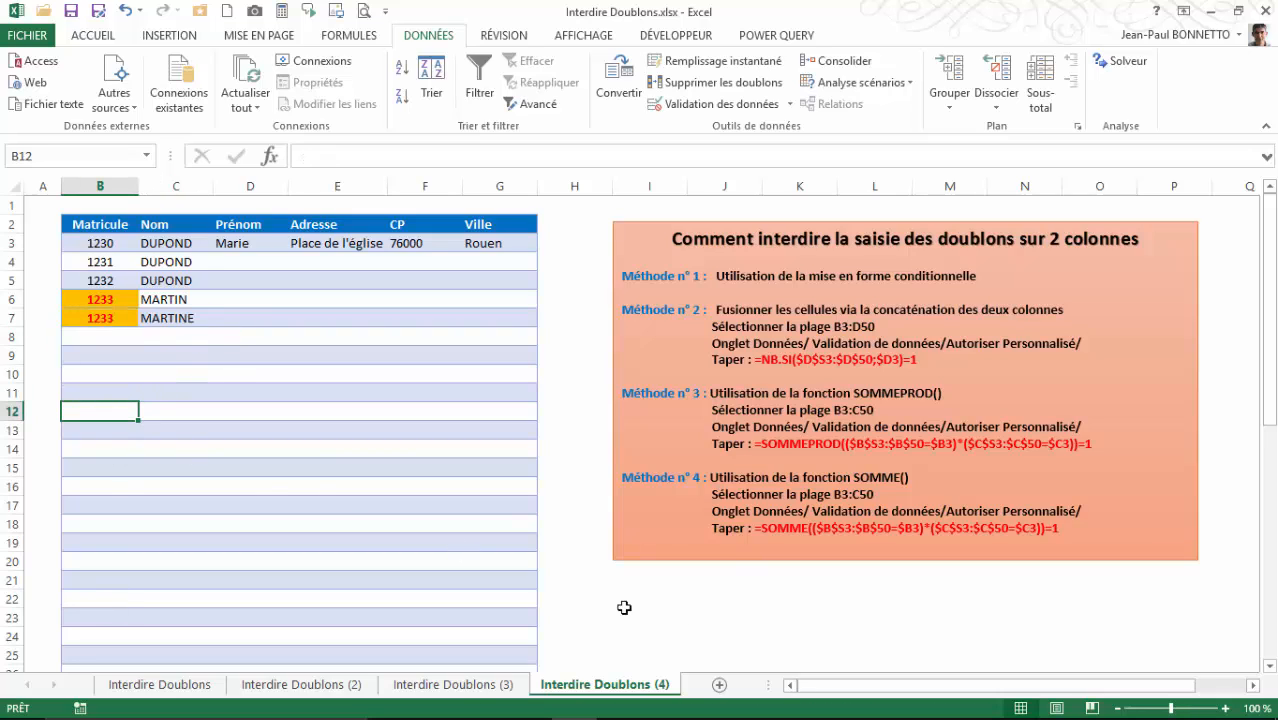
left_click(705, 616)
left_click(723, 586)
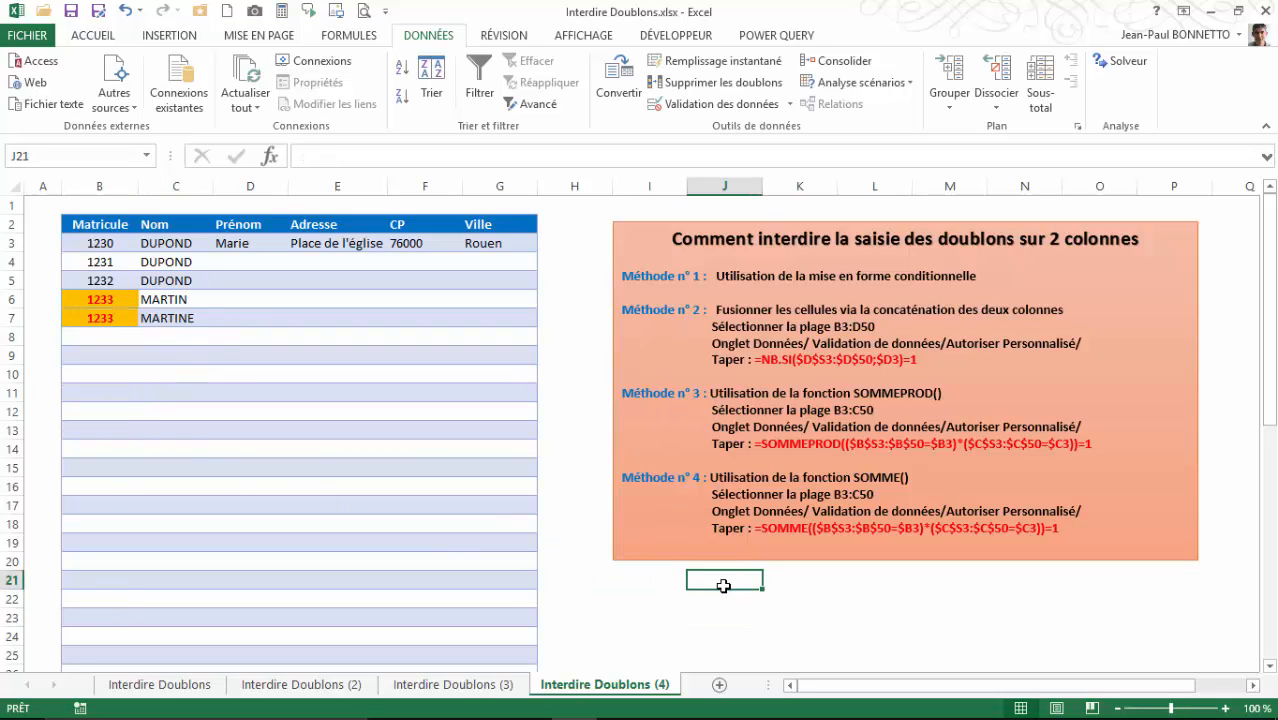